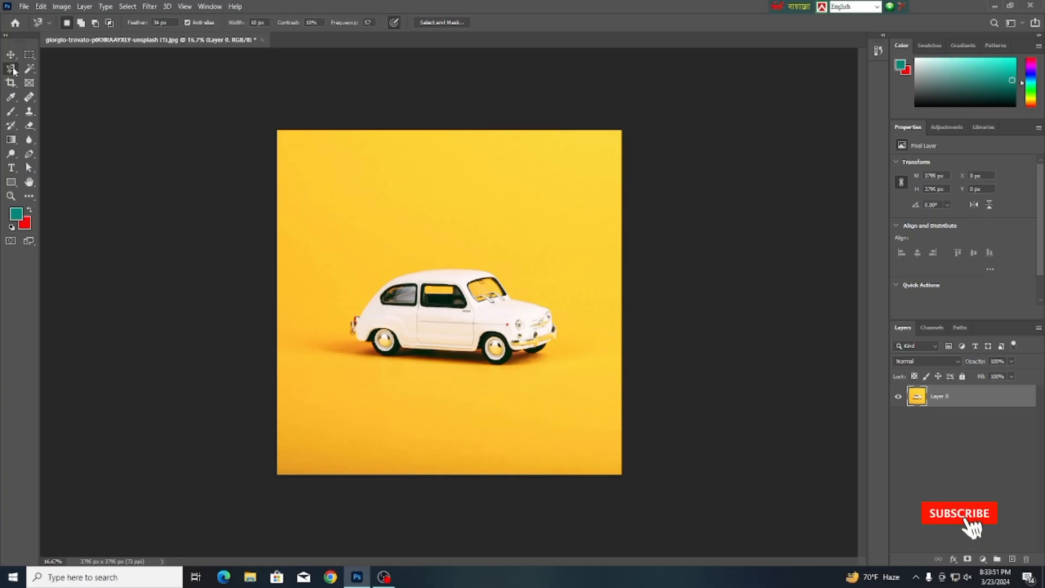
{"action": "left_click", "coordinate": [11, 69]}
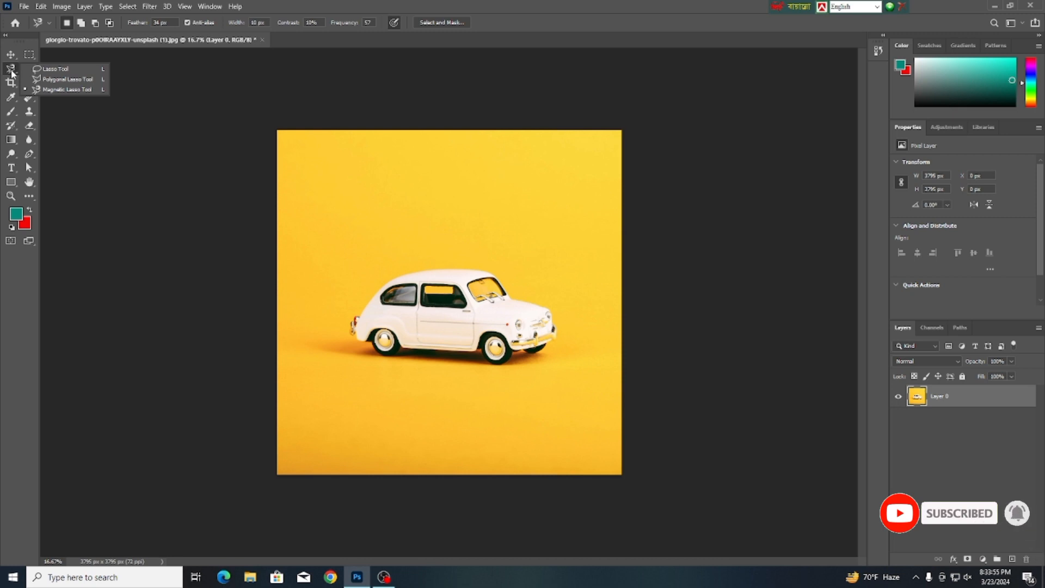
{"action": "left_click", "coordinate": [52, 69]}
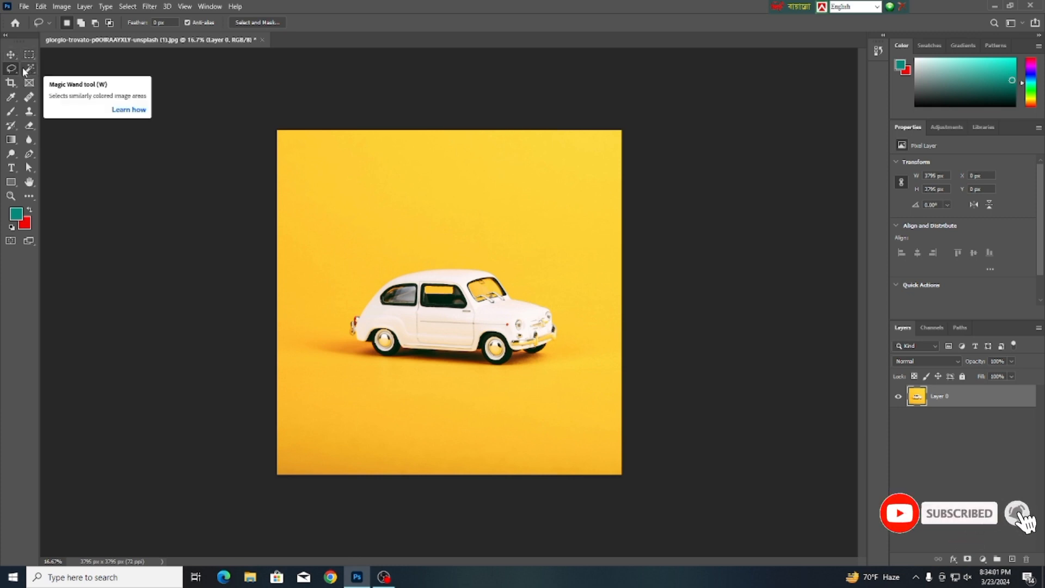
Set up the Object Selection tool in Rectangle mode and mark a region around the white car.
{"action": "left_click", "coordinate": [30, 65]}
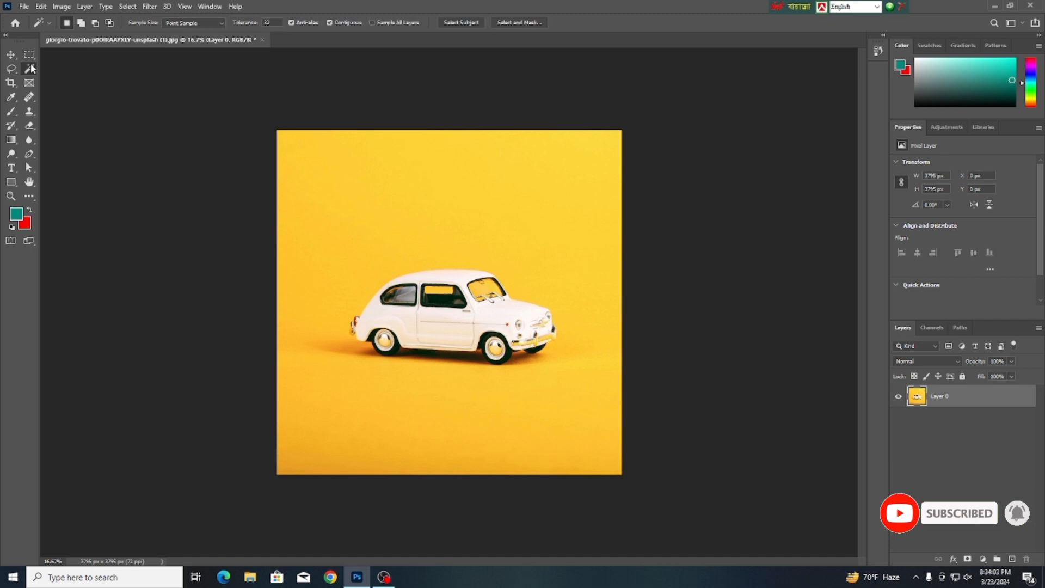
{"action": "left_click", "coordinate": [48, 69]}
{"action": "left_click", "coordinate": [9, 55]}
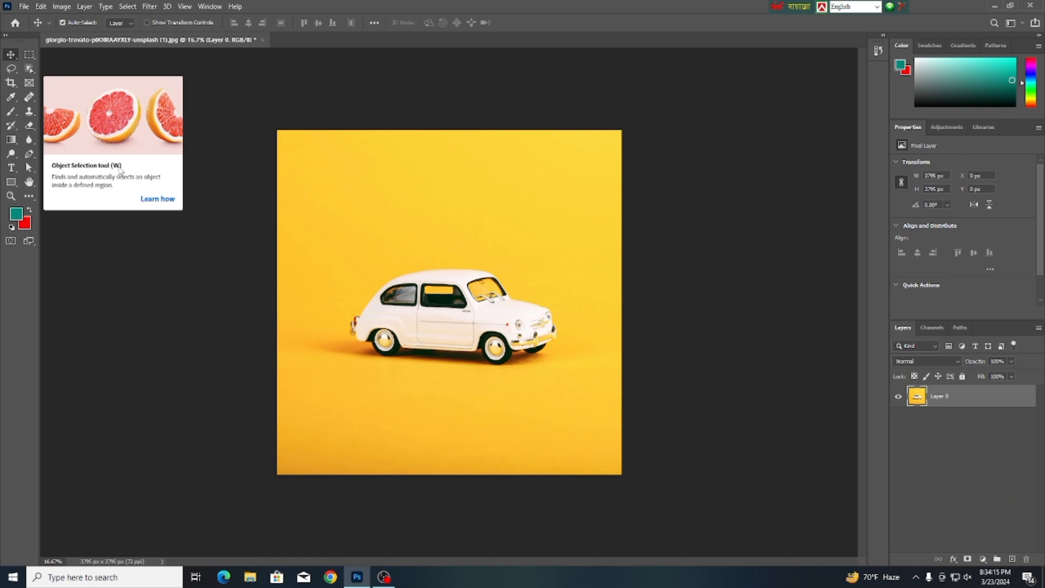
{"action": "left_click", "coordinate": [29, 68]}
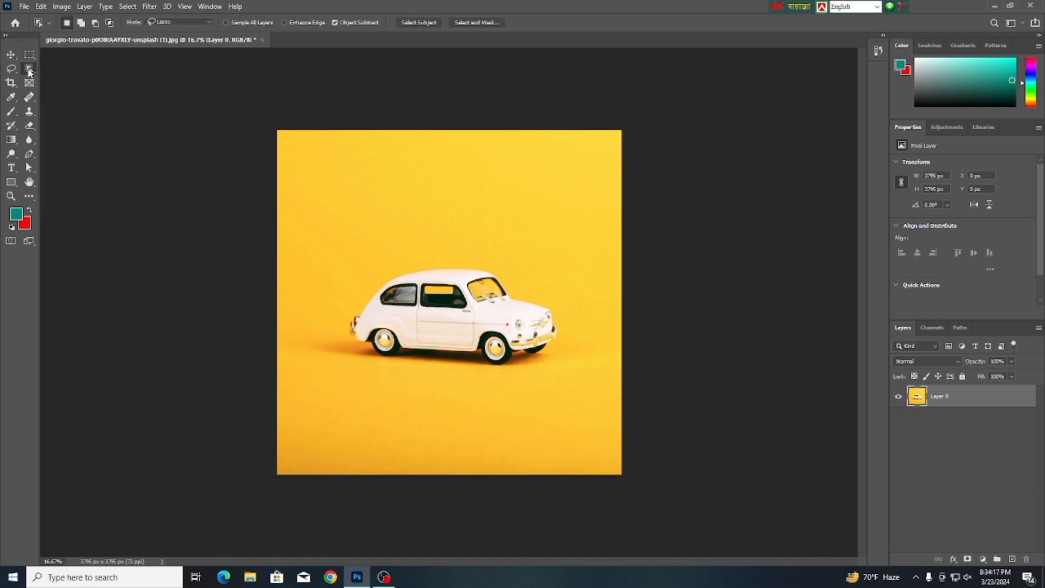
{"action": "left_click", "coordinate": [101, 70]}
{"action": "mouse_move", "coordinate": [326, 206]}
{"action": "left_mouse_down"}
{"action": "mouse_move", "coordinate": [397, 268]}
{"action": "mouse_move", "coordinate": [522, 340]}
{"action": "left_mouse_up"}
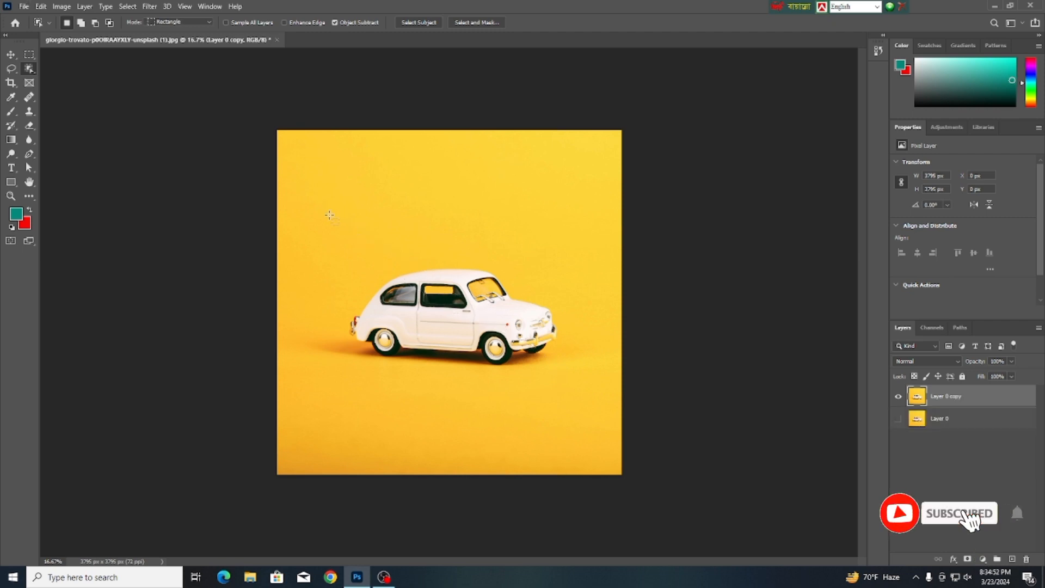
Select the white car on the Layer 0 copy layer by framing it with rectangular Object Selection regions.
{"action": "left_click_drag", "start_coordinate": [321, 210], "coordinate": [598, 402]}
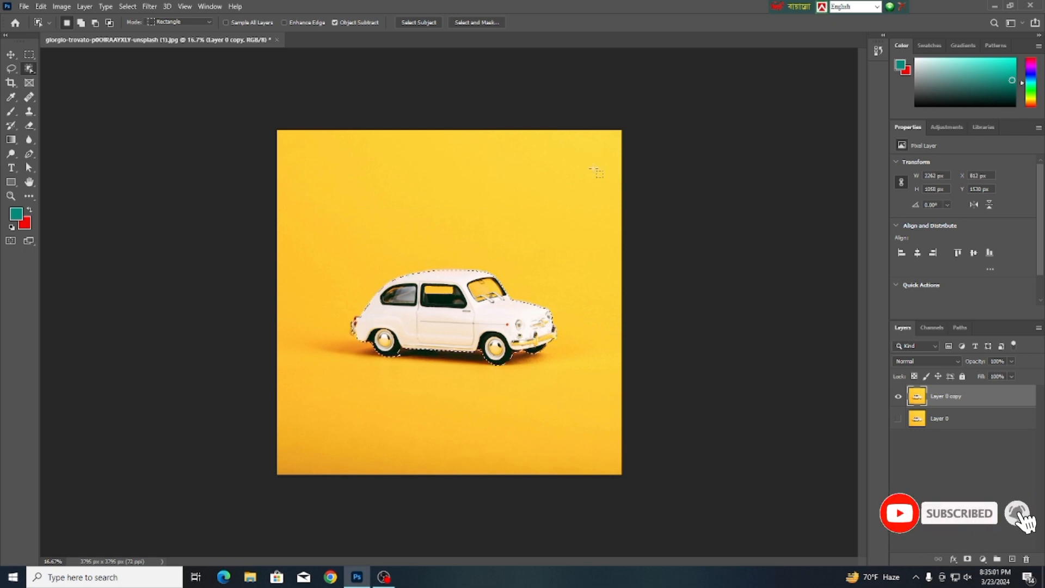
{"action": "left_click_drag", "start_coordinate": [307, 185], "coordinate": [577, 377]}
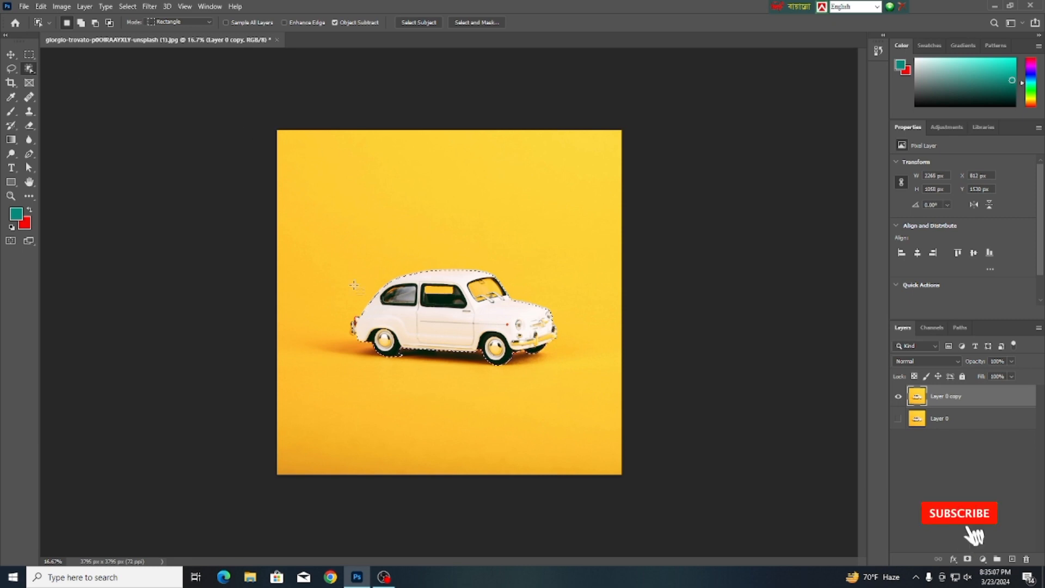
{"action": "left_click_drag", "start_coordinate": [328, 229], "coordinate": [587, 383]}
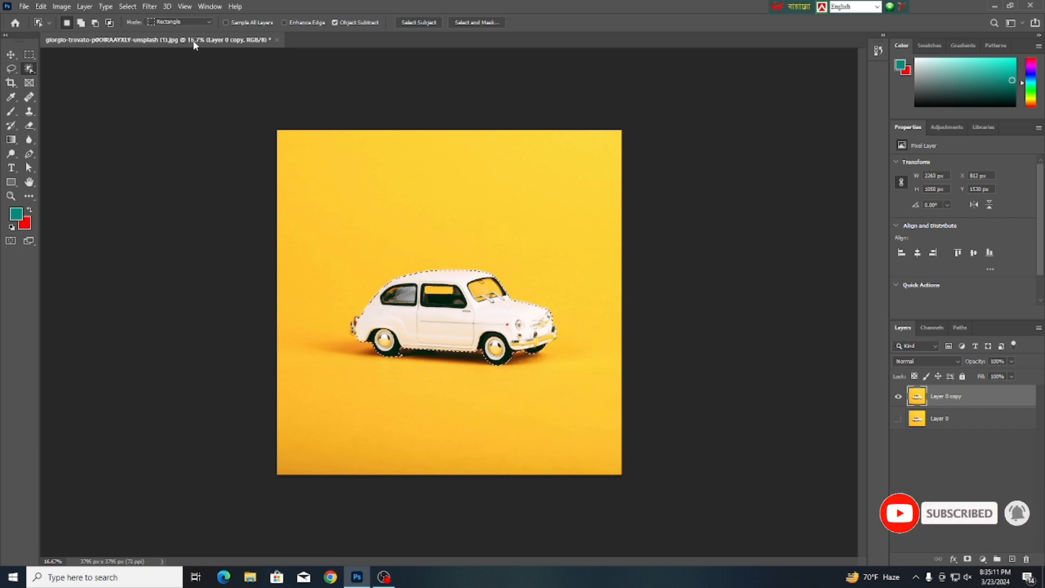
Invert the car selection to delete the yellow background, and deselect.
{"action": "left_click", "coordinate": [127, 6]}
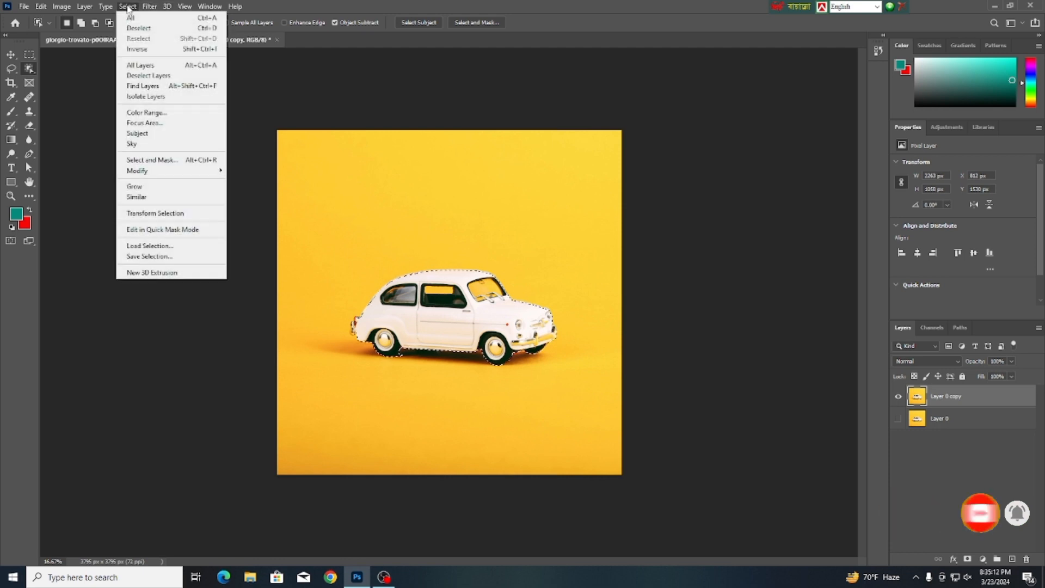
{"action": "left_click", "coordinate": [148, 48]}
{"action": "key", "text": "Delete"}
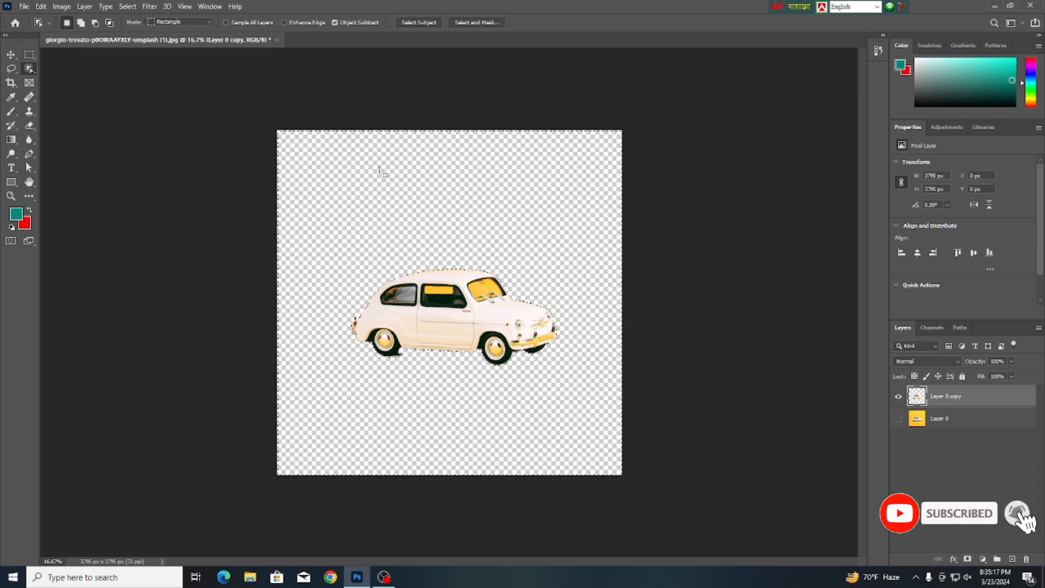
{"action": "key", "text": "ctrl+d"}
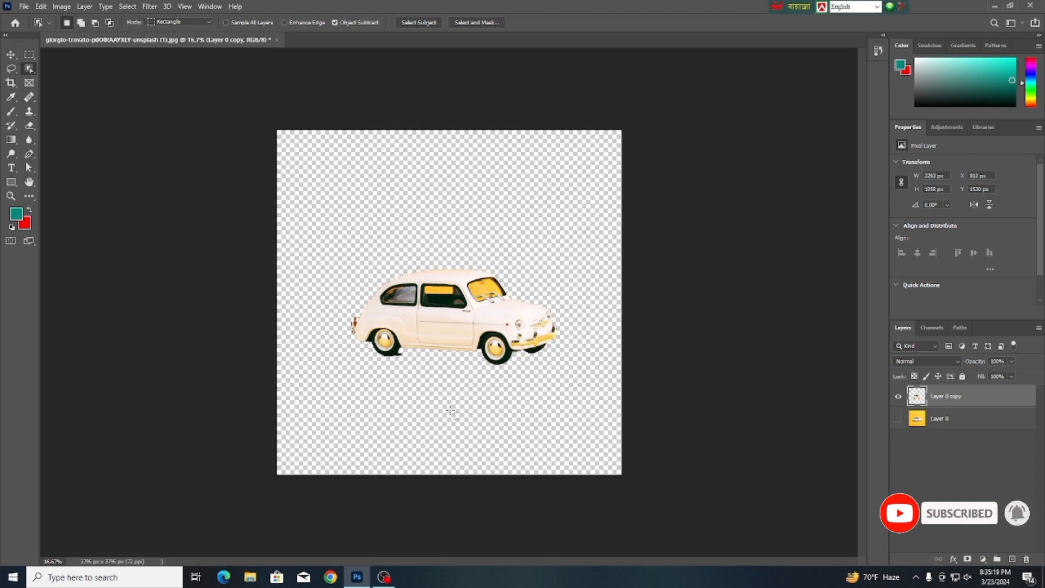
{"action": "left_click", "coordinate": [11, 55]}
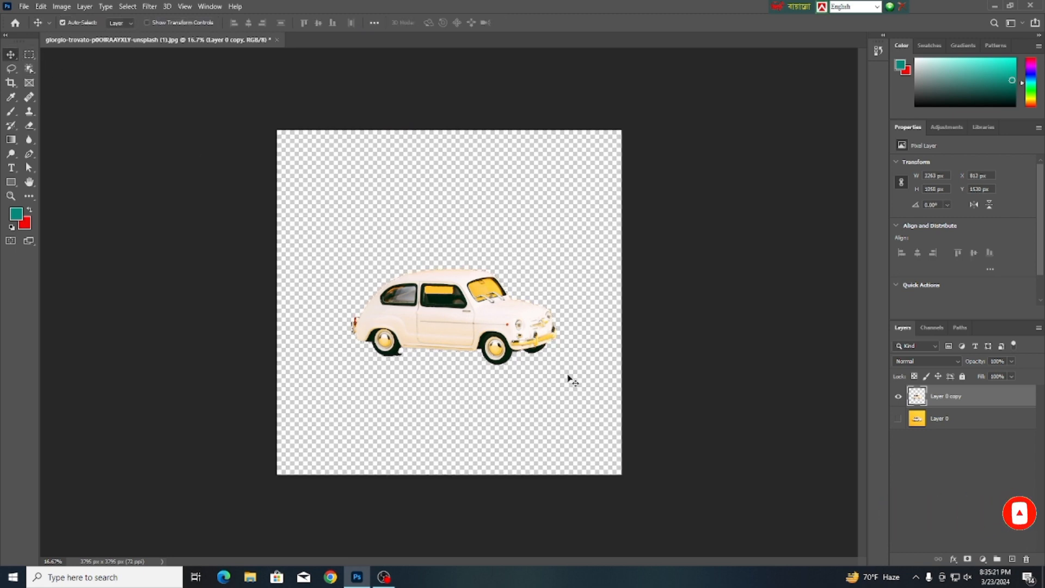
{"action": "scroll", "coordinate": [468, 315], "scroll_direction": "up", "scroll_amount": 3}
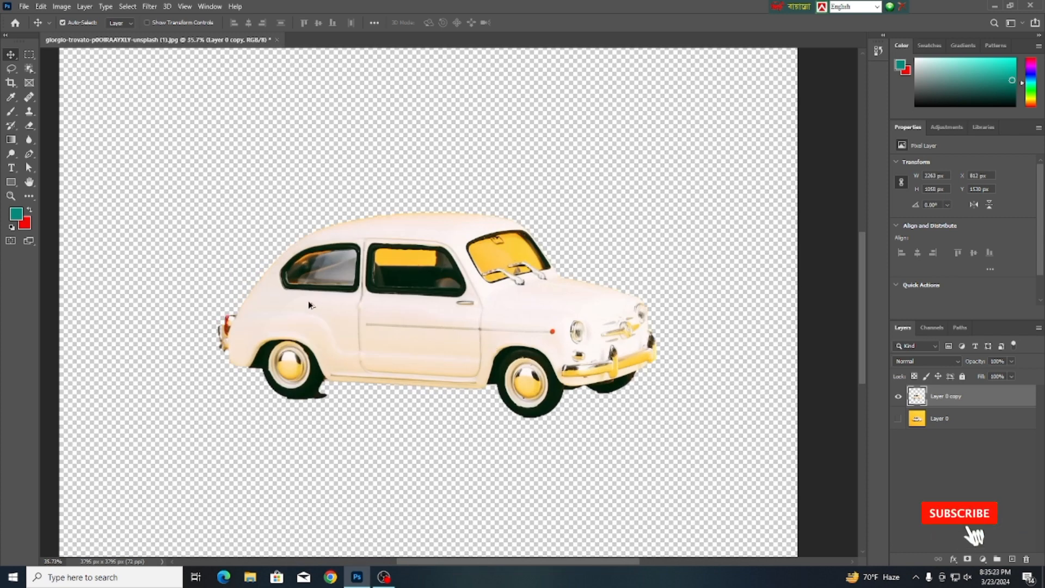
{"action": "scroll", "coordinate": [308, 300], "scroll_direction": "down", "scroll_amount": 2}
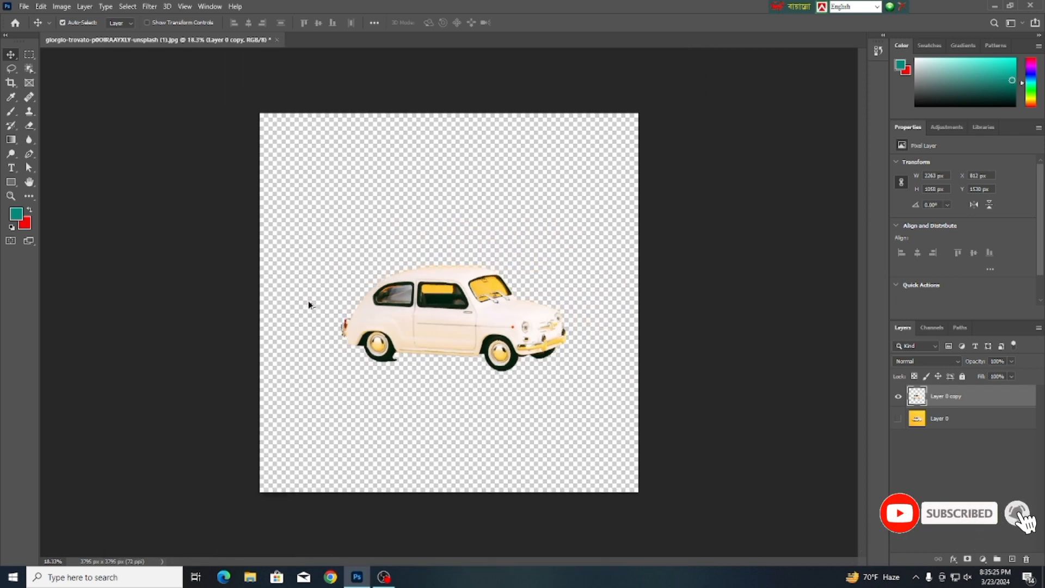
Open the Pepsi can photo from the Downloads folder and unlock its Background layer.
{"action": "left_click", "coordinate": [24, 6]}
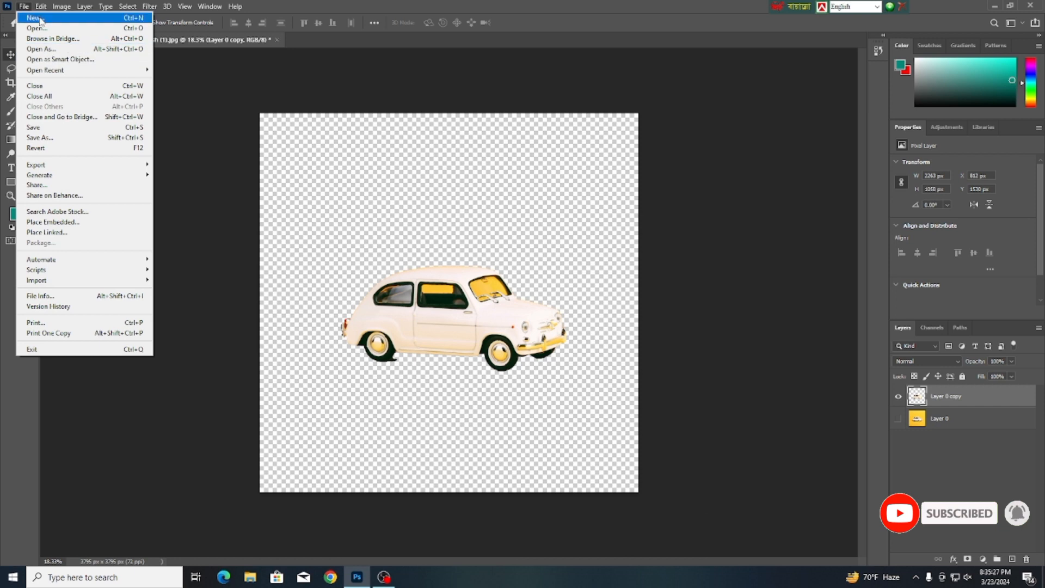
{"action": "left_click", "coordinate": [90, 30]}
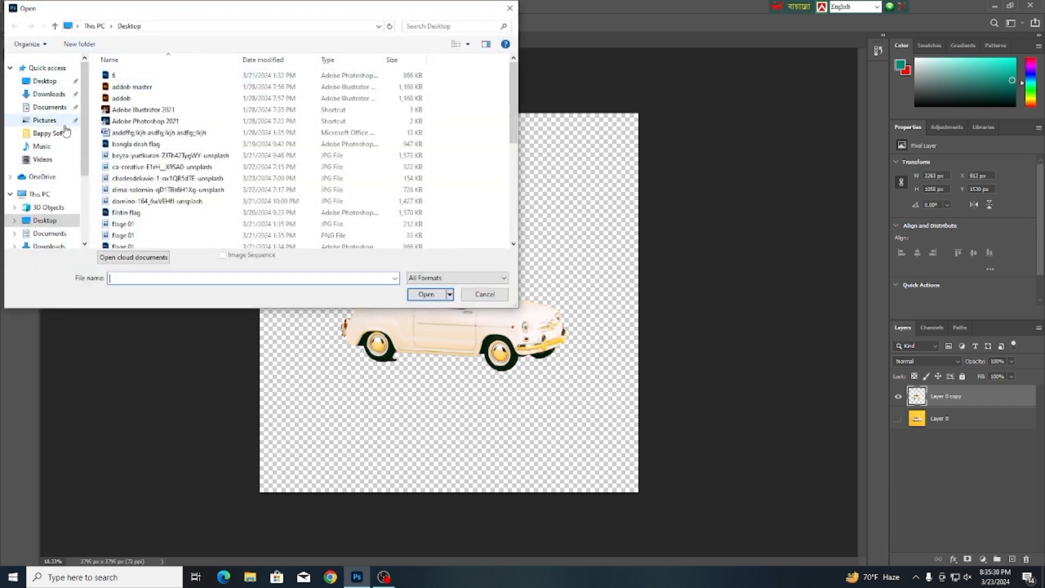
{"action": "left_click", "coordinate": [49, 94]}
{"action": "scroll", "coordinate": [328, 113], "scroll_direction": "down", "scroll_amount": 3}
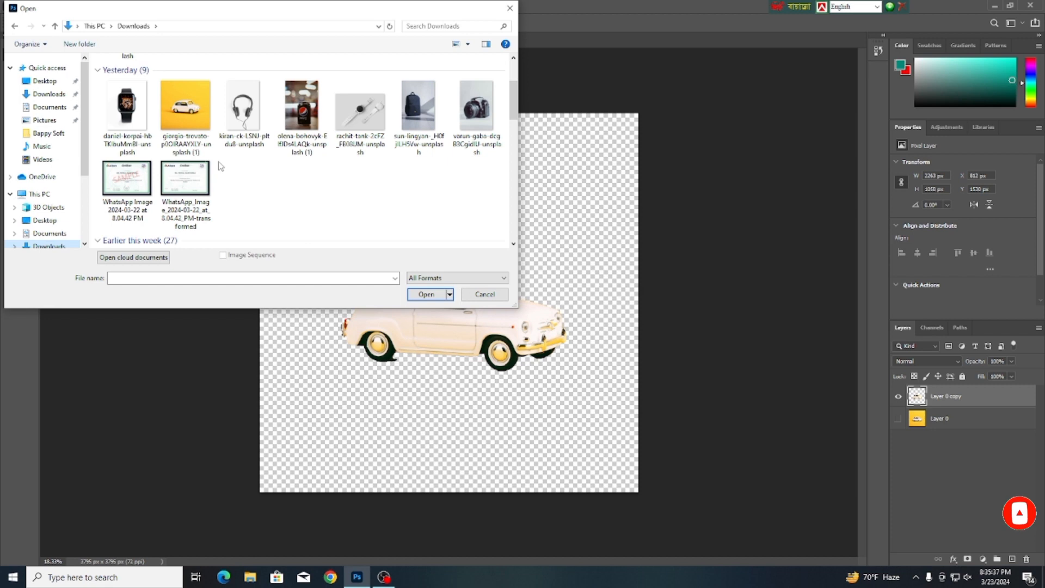
{"action": "double_click", "coordinate": [309, 117]}
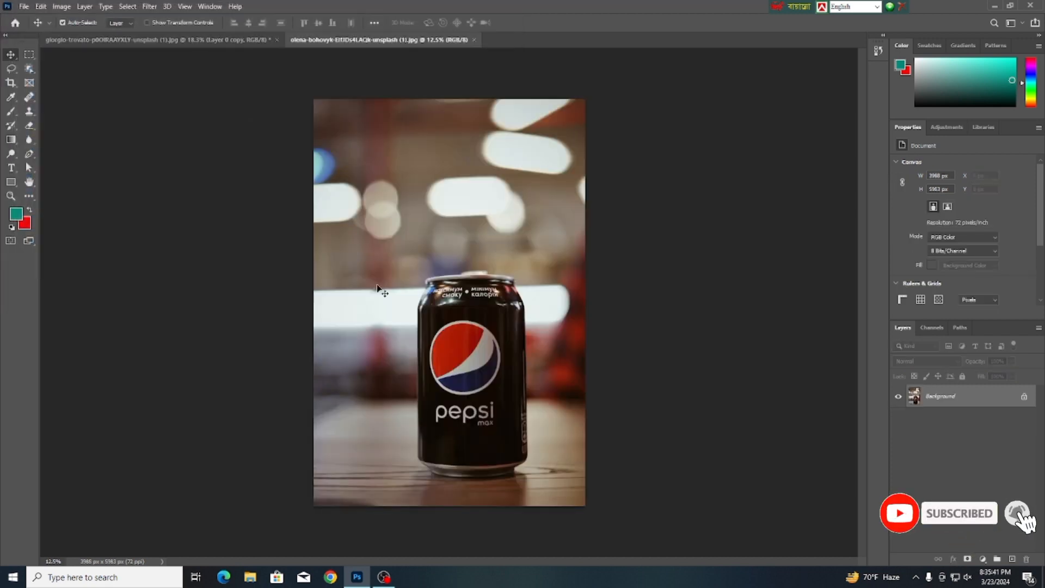
{"action": "left_click", "coordinate": [1023, 396]}
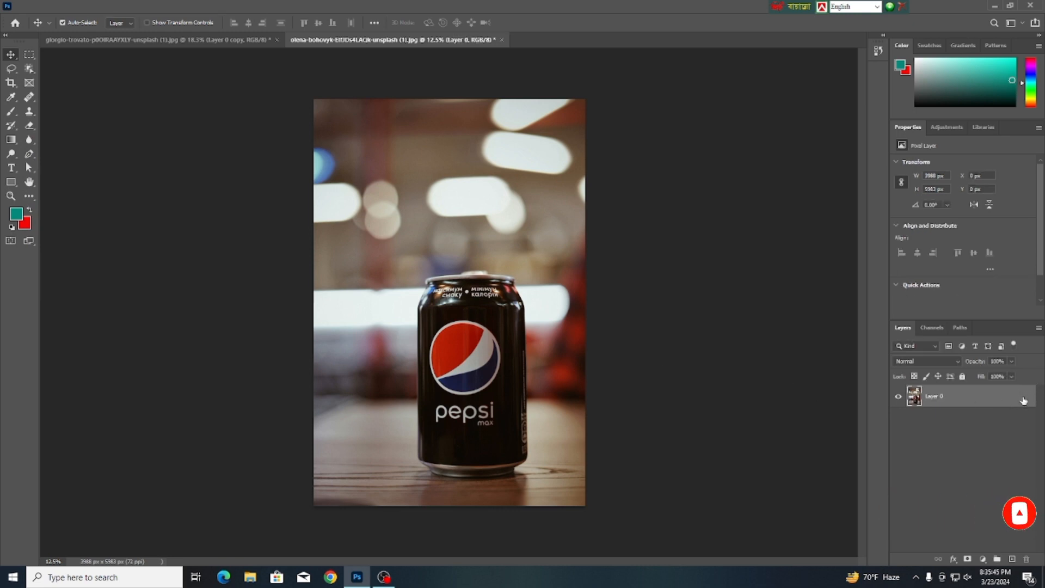
Cut out the Pepsi can by selecting it with Object Selection, inverting the selection, deleting the background and deselecting.
{"action": "left_click", "coordinate": [30, 68]}
{"action": "left_click_drag", "start_coordinate": [385, 235], "coordinate": [537, 486]}
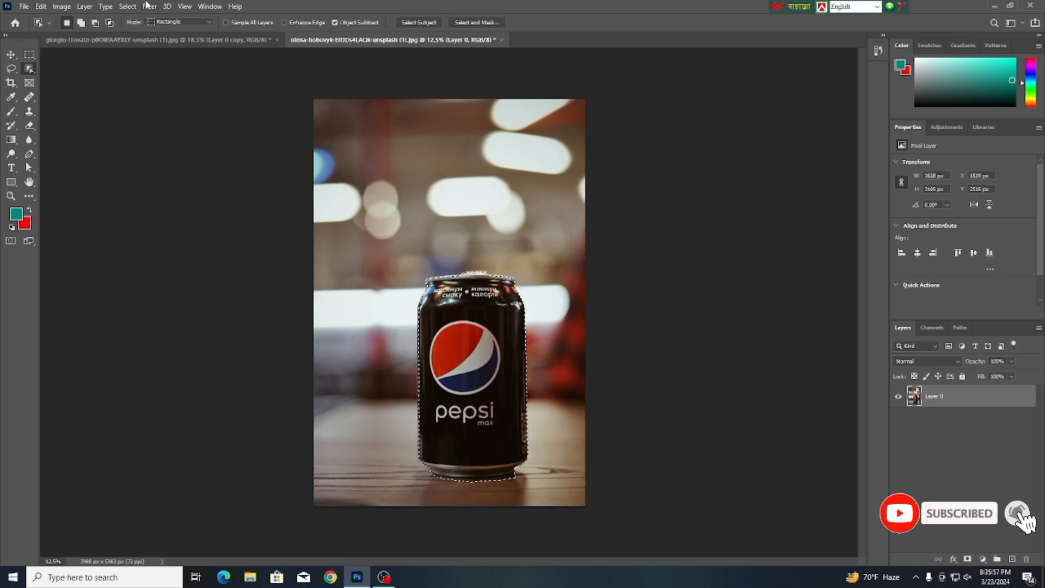
{"action": "left_click", "coordinate": [127, 6]}
{"action": "left_click", "coordinate": [152, 50]}
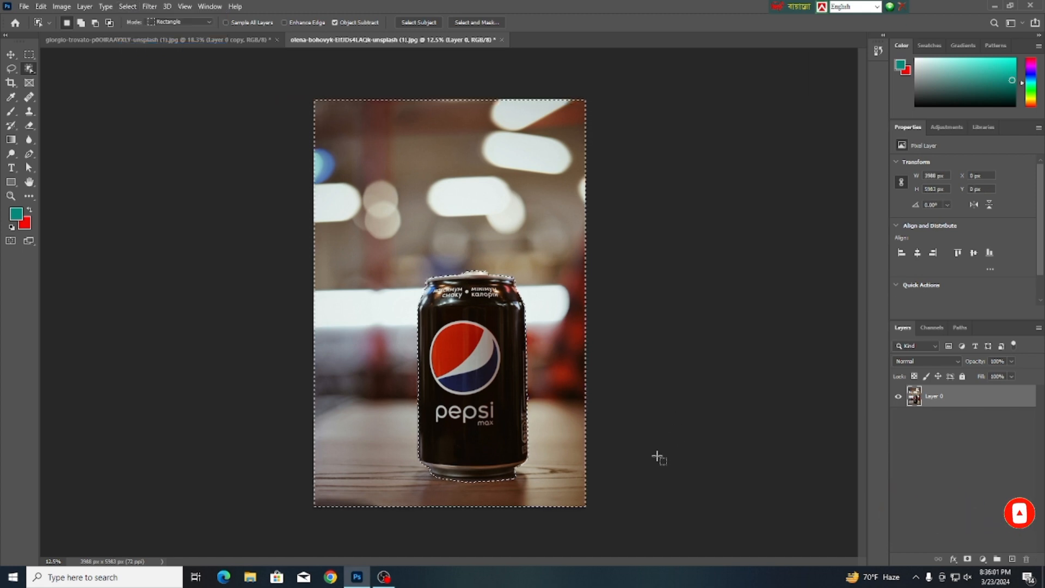
{"action": "key", "text": "Delete"}
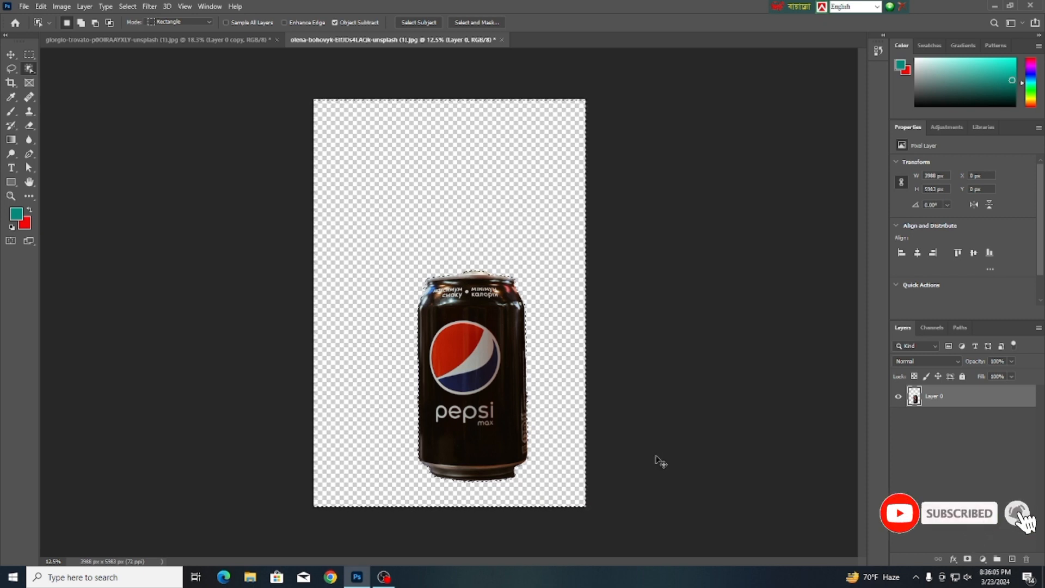
{"action": "key", "text": "ctrl+d"}
{"action": "left_click", "coordinate": [11, 54]}
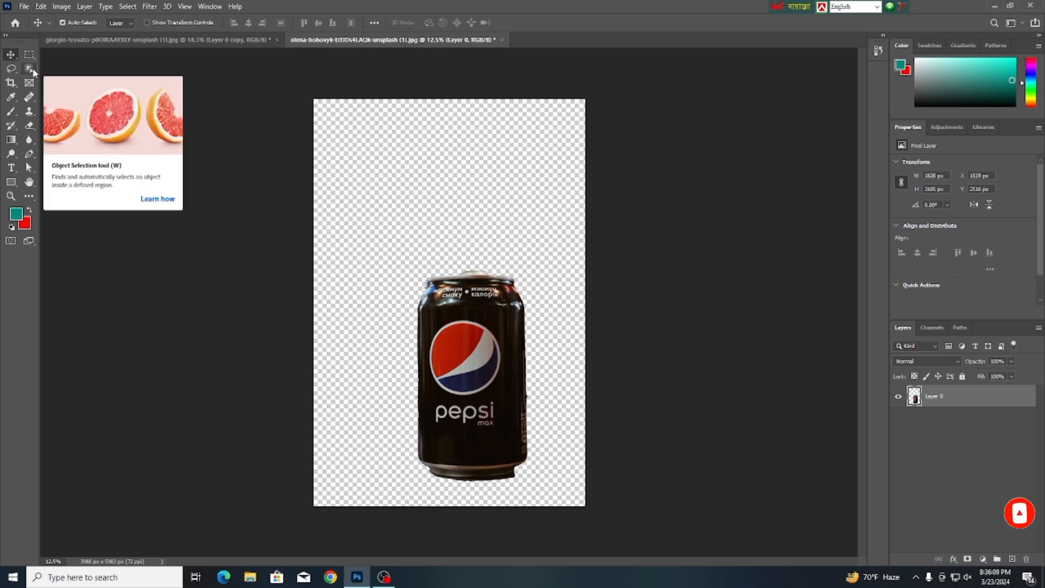
Close the Pepsi can document without saving its changes.
{"action": "left_click", "coordinate": [501, 40]}
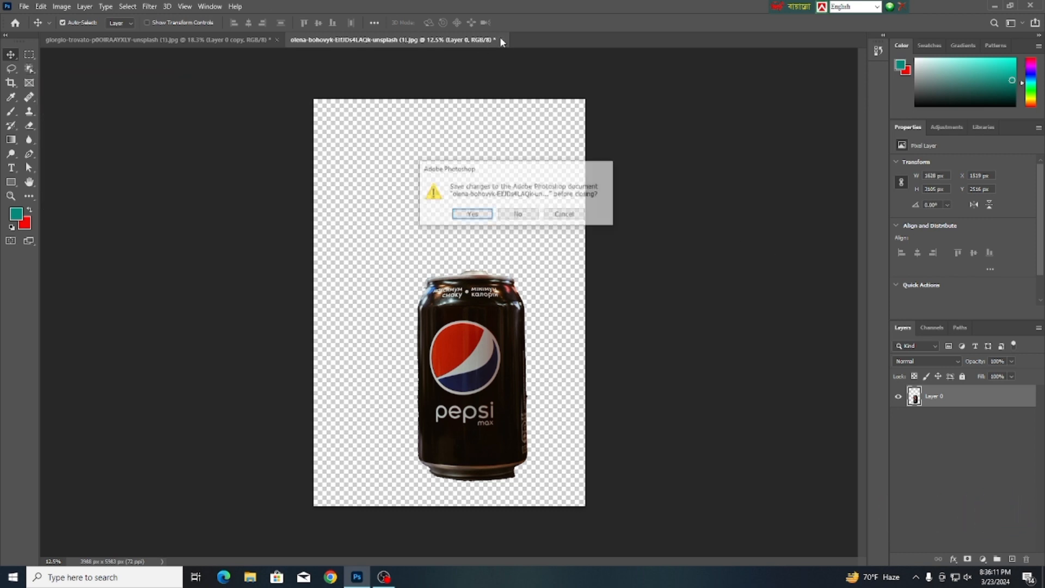
{"action": "left_click", "coordinate": [518, 216]}
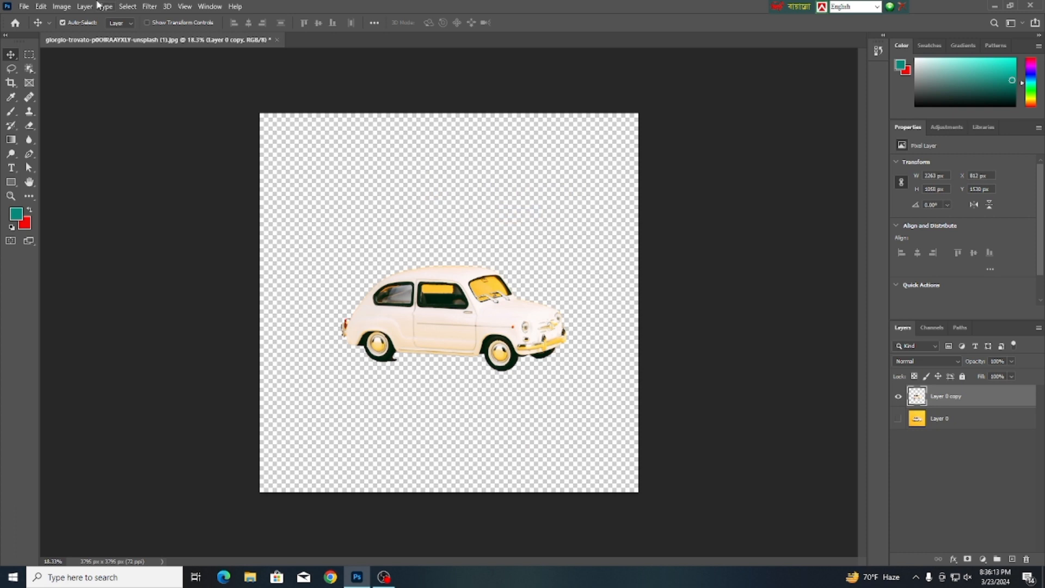
Switch to Google Chrome, search Google for unsplash and open the Unsplash website.
{"action": "left_click", "coordinate": [330, 576]}
{"action": "left_click", "coordinate": [144, 65]}
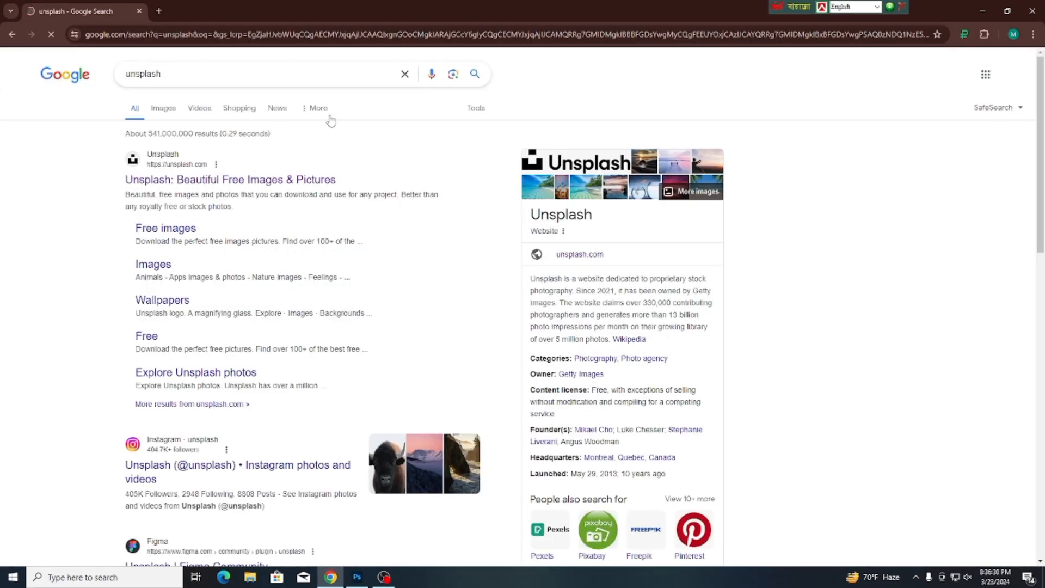
{"action": "left_click", "coordinate": [196, 181]}
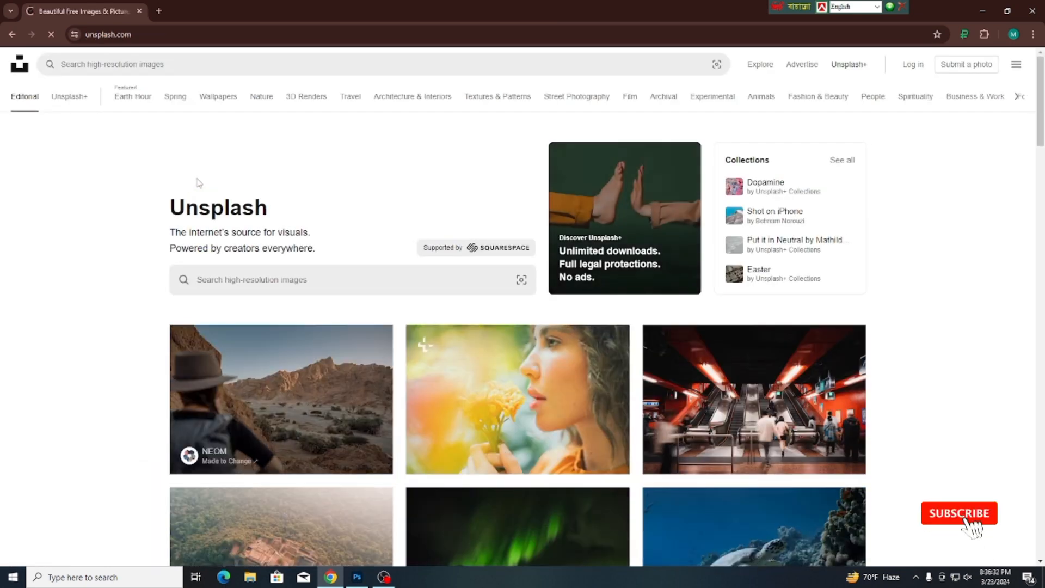
Find the photo of a man in a white shirt playing with a basketball, download it free and return to Photoshop.
{"action": "scroll", "coordinate": [550, 269], "scroll_direction": "down", "scroll_amount": 20}
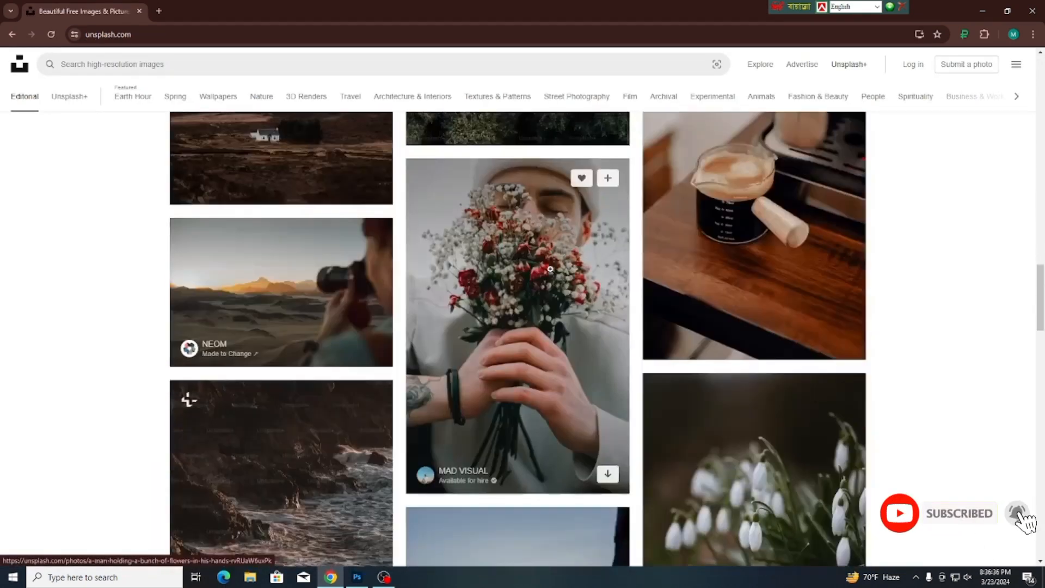
{"action": "scroll", "coordinate": [550, 268], "scroll_direction": "down", "scroll_amount": 20}
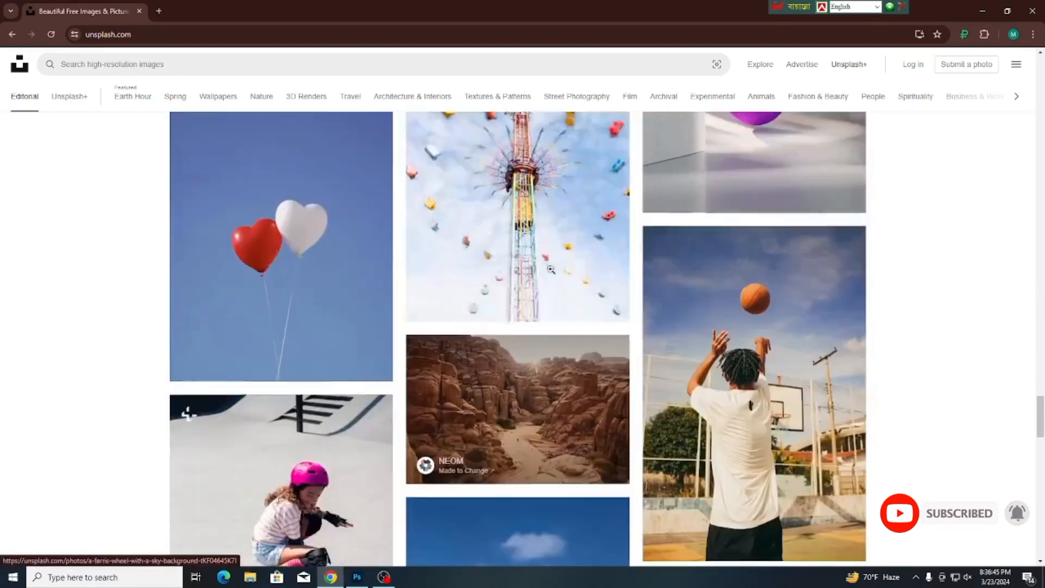
{"action": "scroll", "coordinate": [550, 269], "scroll_direction": "down", "scroll_amount": 2}
{"action": "left_click", "coordinate": [827, 201]}
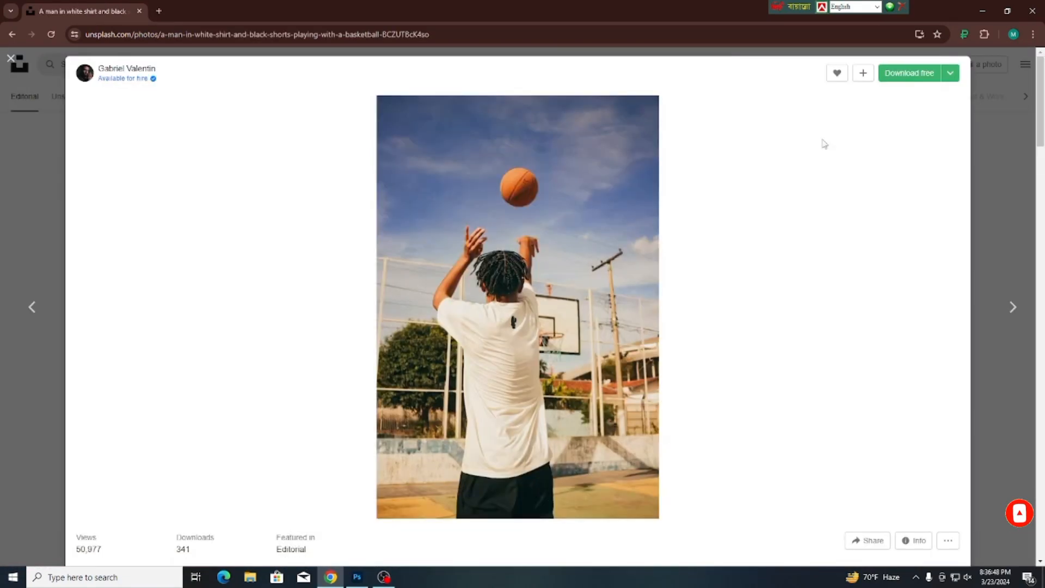
{"action": "left_click", "coordinate": [921, 68]}
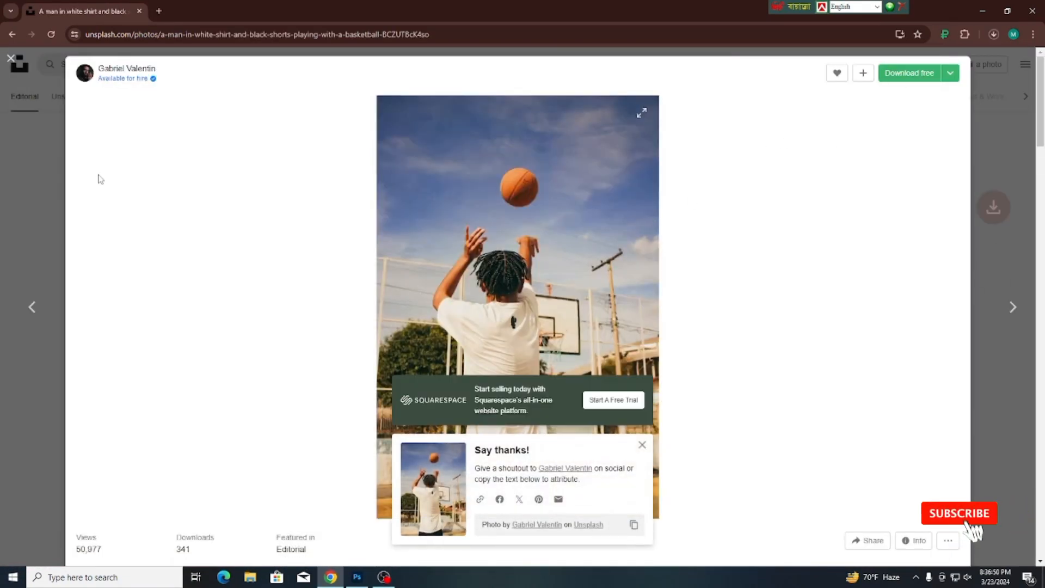
{"action": "left_click", "coordinate": [982, 9]}
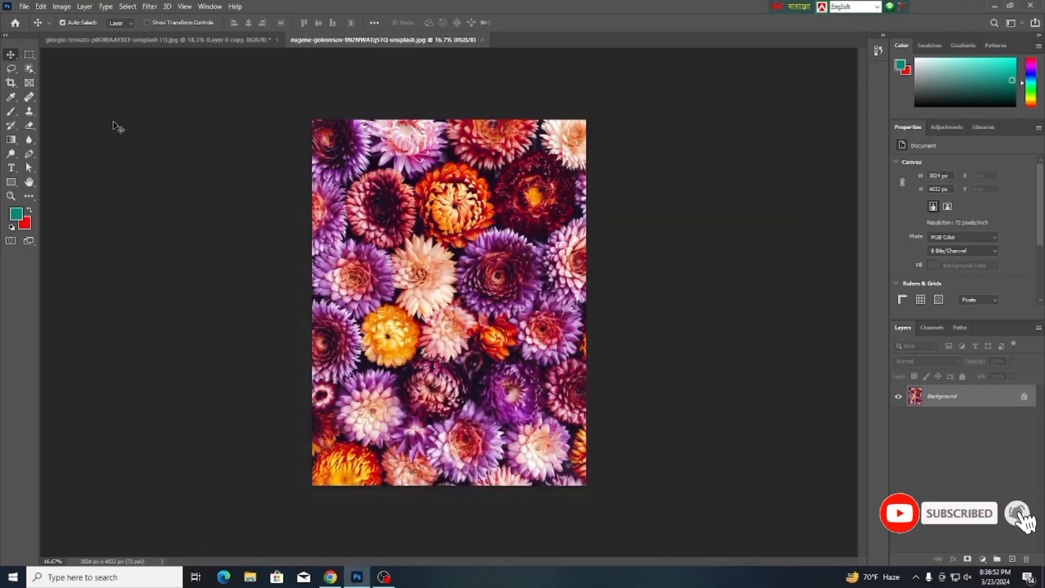
Close the flower photo and open the downloaded photo of the man playing basketball from the Downloads folder.
{"action": "left_click", "coordinate": [482, 41]}
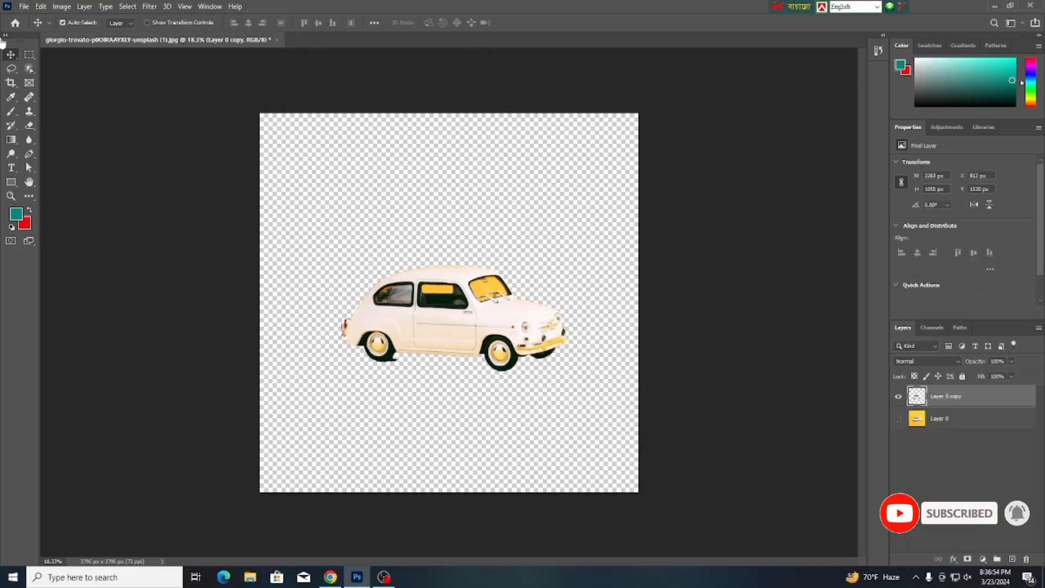
{"action": "left_click", "coordinate": [24, 6]}
{"action": "left_click", "coordinate": [32, 32]}
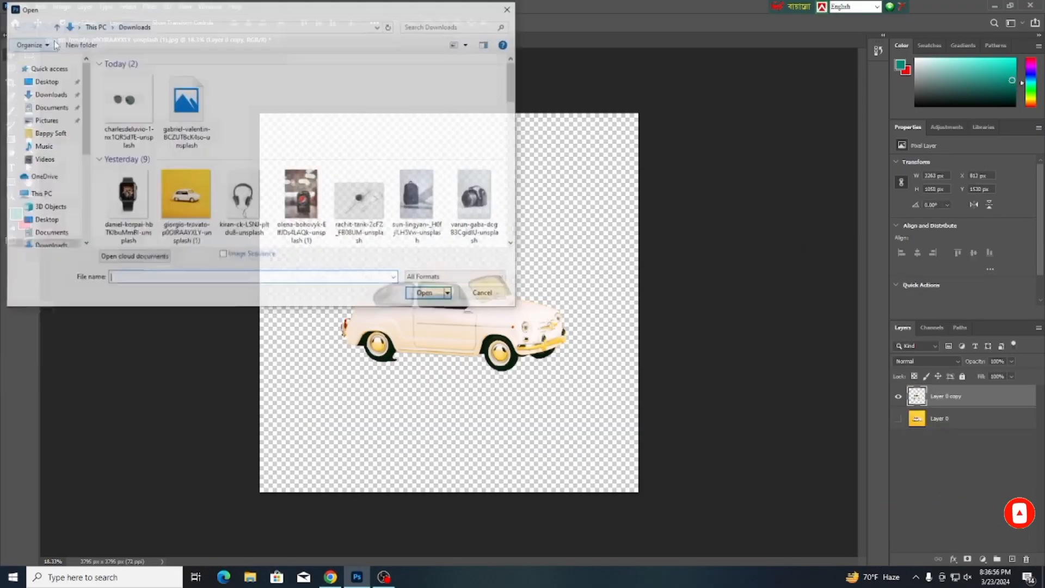
{"action": "left_click", "coordinate": [185, 101]}
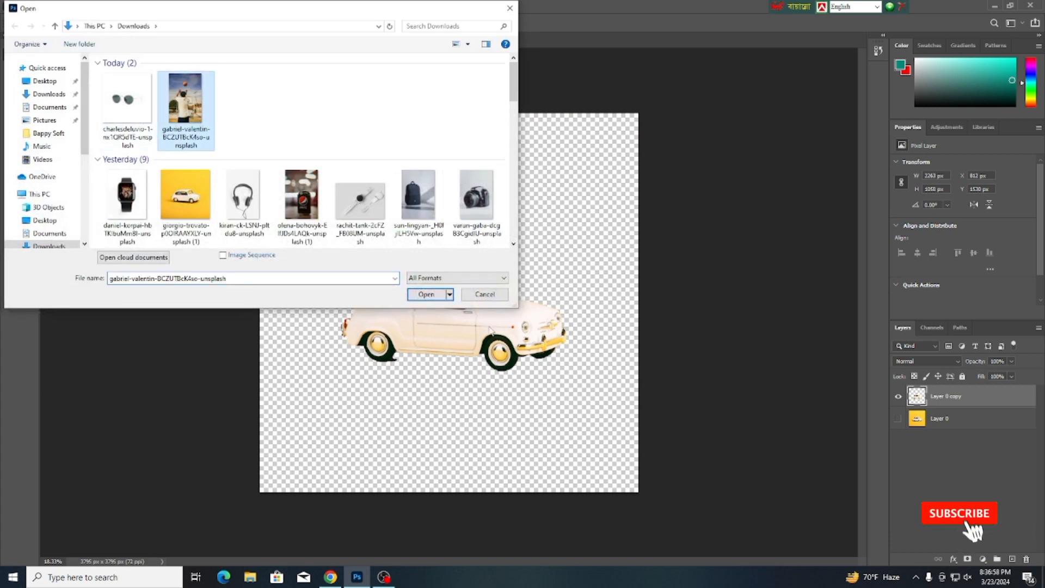
{"action": "left_click", "coordinate": [426, 294]}
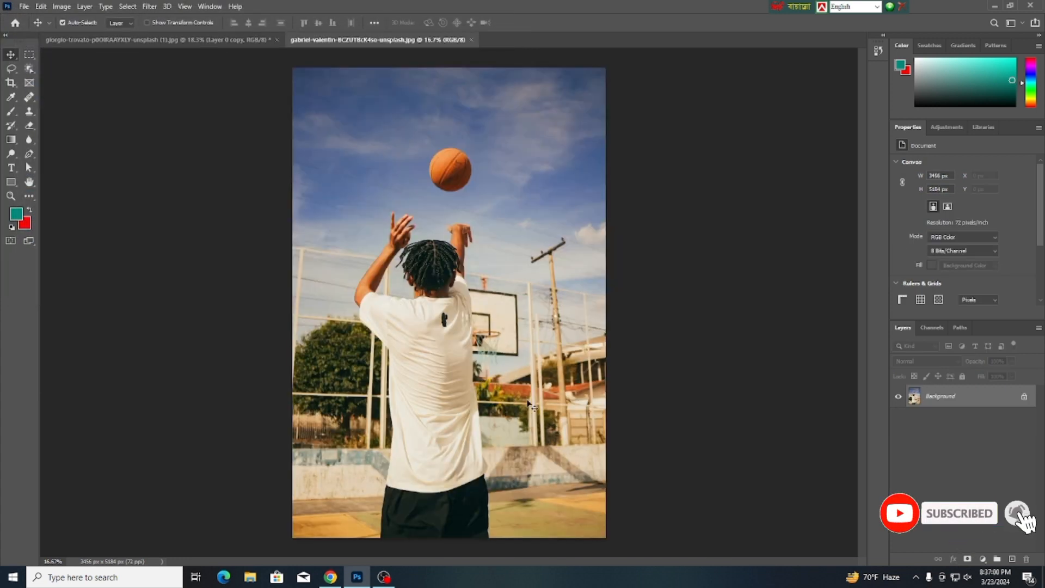
Try selecting the basketball with Object Selection in Rectangle mode and clear the selection.
{"action": "left_click", "coordinate": [35, 69]}
{"action": "left_click_drag", "start_coordinate": [351, 114], "coordinate": [556, 304]}
{"action": "left_click_drag", "start_coordinate": [421, 141], "coordinate": [480, 197]}
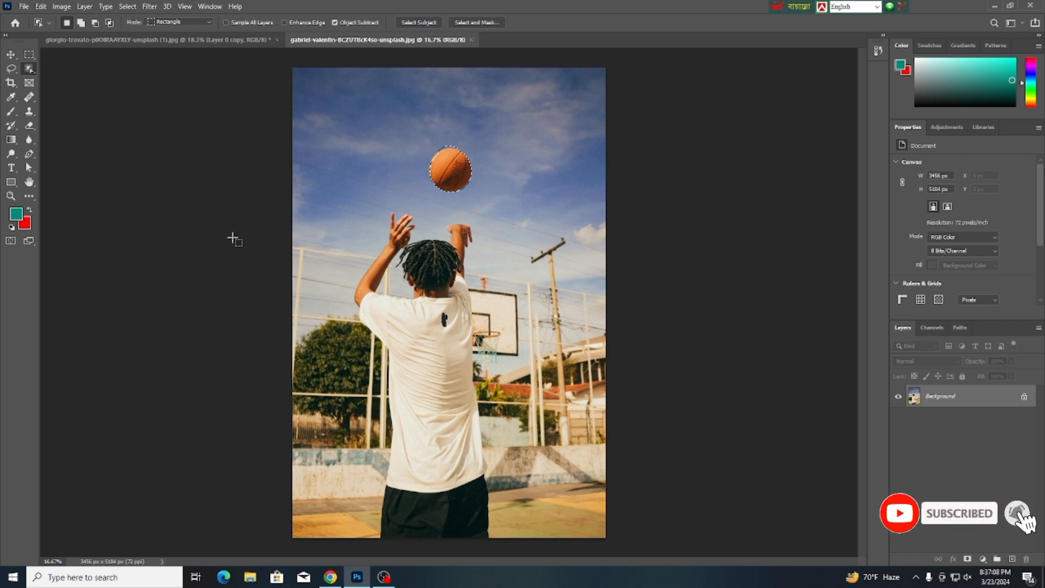
{"action": "key", "text": "ctrl+d"}
{"action": "left_click", "coordinate": [7, 56]}
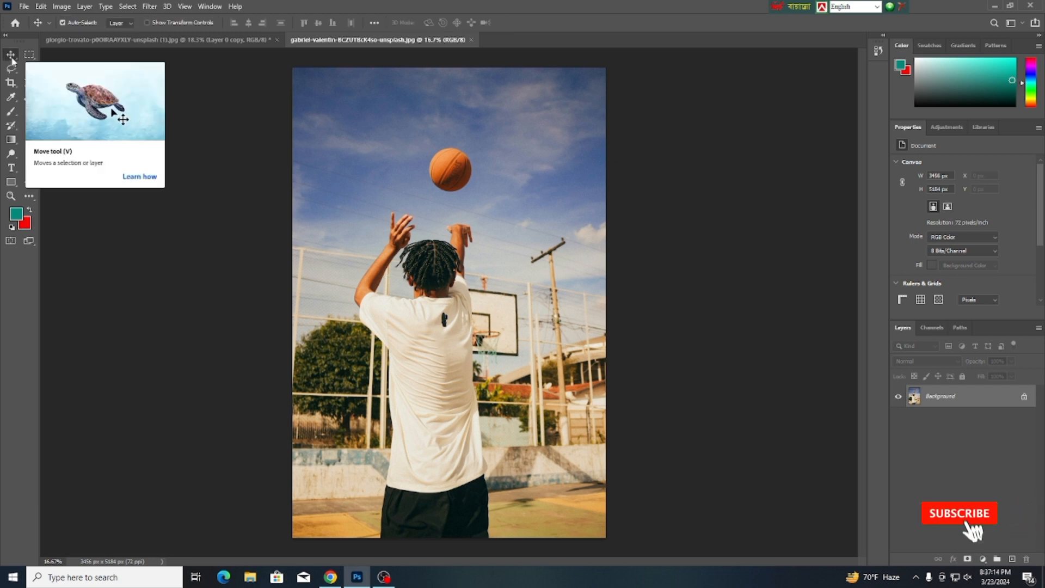
Try Object Selection in Lasso mode on the utility pole, the shirt's cactus print and the basketball, clearing the final selection.
{"action": "left_click", "coordinate": [29, 70]}
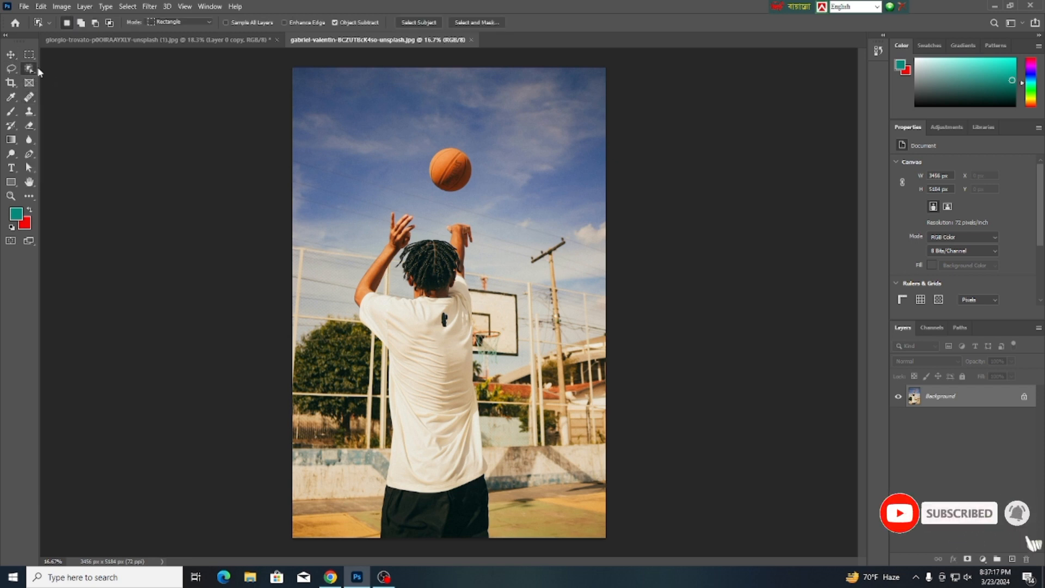
{"action": "left_click", "coordinate": [210, 23]}
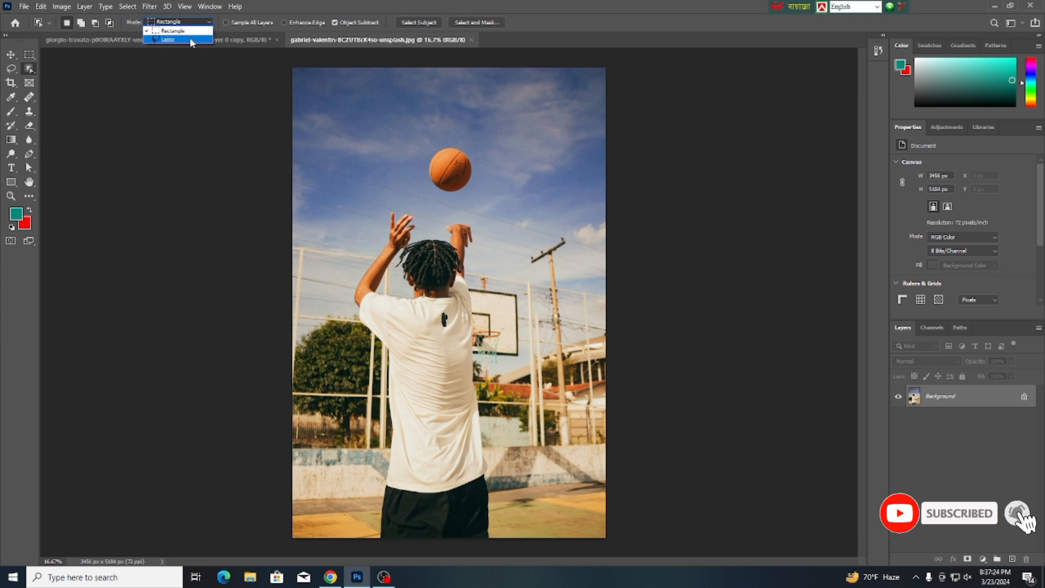
{"action": "left_click", "coordinate": [16, 69]}
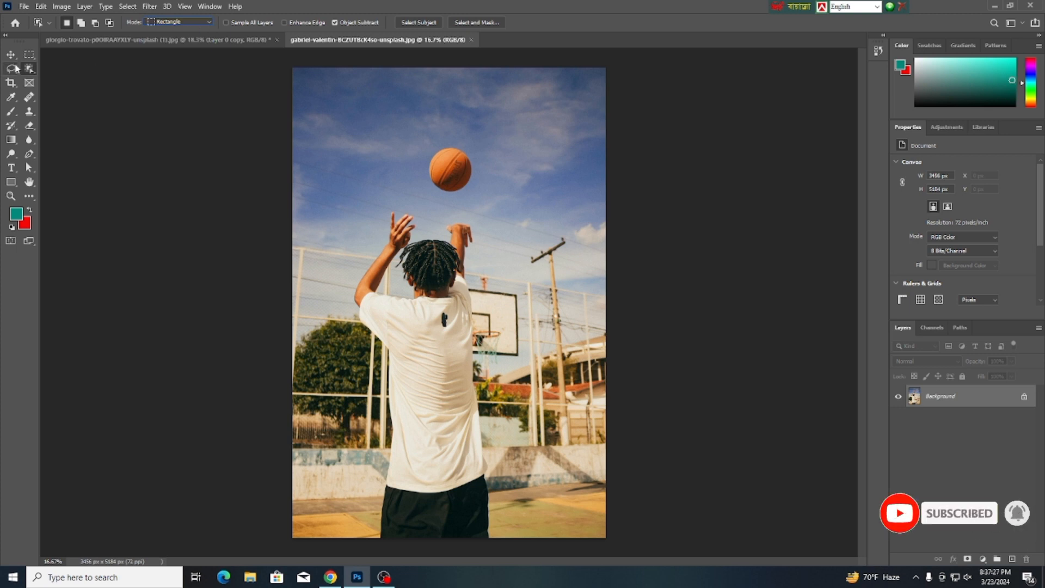
{"action": "left_click", "coordinate": [204, 23]}
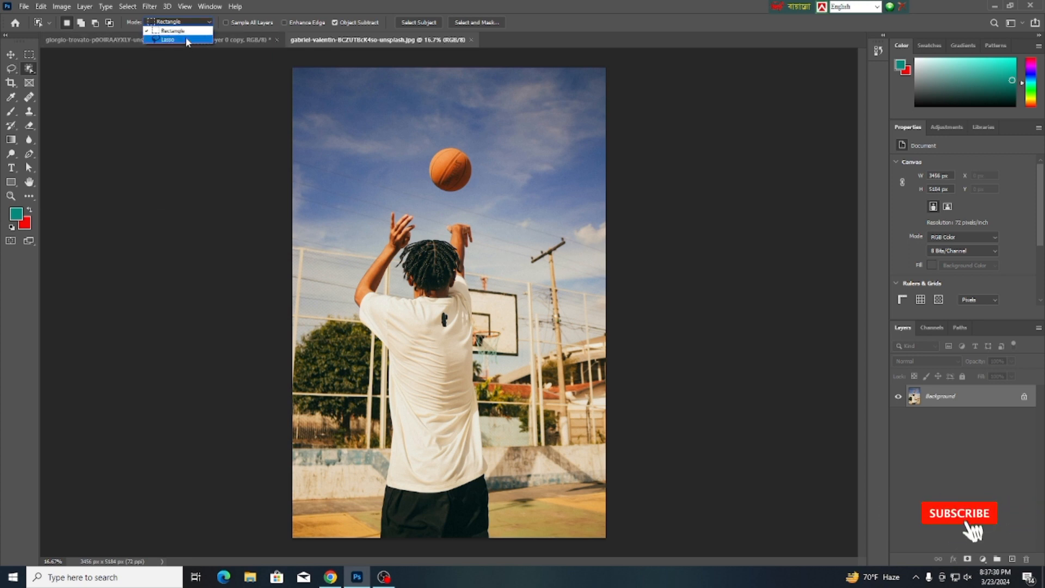
{"action": "left_click", "coordinate": [196, 39]}
{"action": "mouse_move", "coordinate": [547, 213]}
{"action": "left_mouse_down"}
{"action": "mouse_move", "coordinate": [581, 234]}
{"action": "mouse_move", "coordinate": [579, 275]}
{"action": "mouse_move", "coordinate": [533, 287]}
{"action": "mouse_move", "coordinate": [529, 244]}
{"action": "mouse_move", "coordinate": [555, 216]}
{"action": "left_mouse_up"}
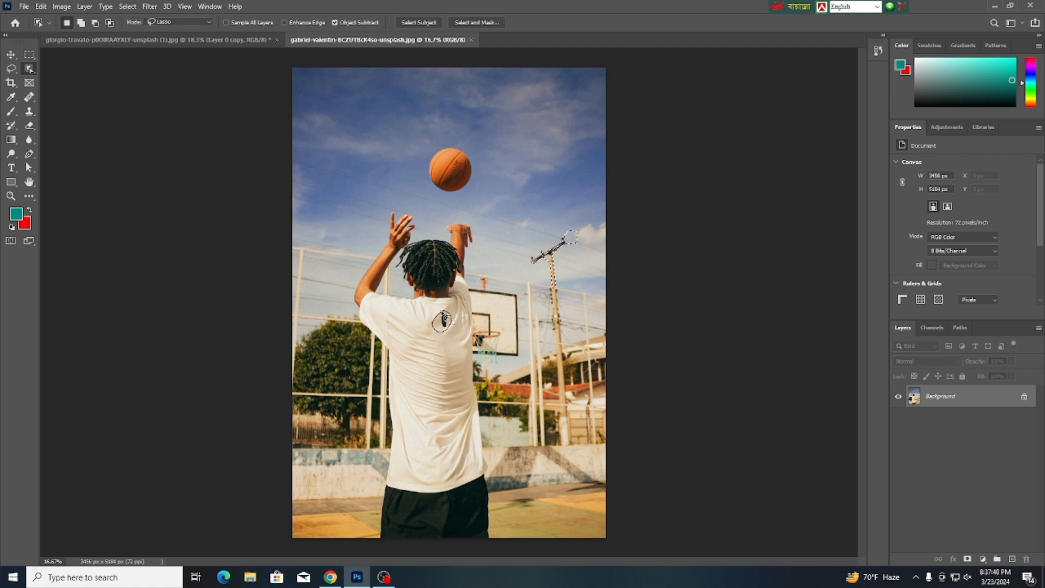
{"action": "left_click_drag", "start_coordinate": [449, 315], "coordinate": [446, 312]}
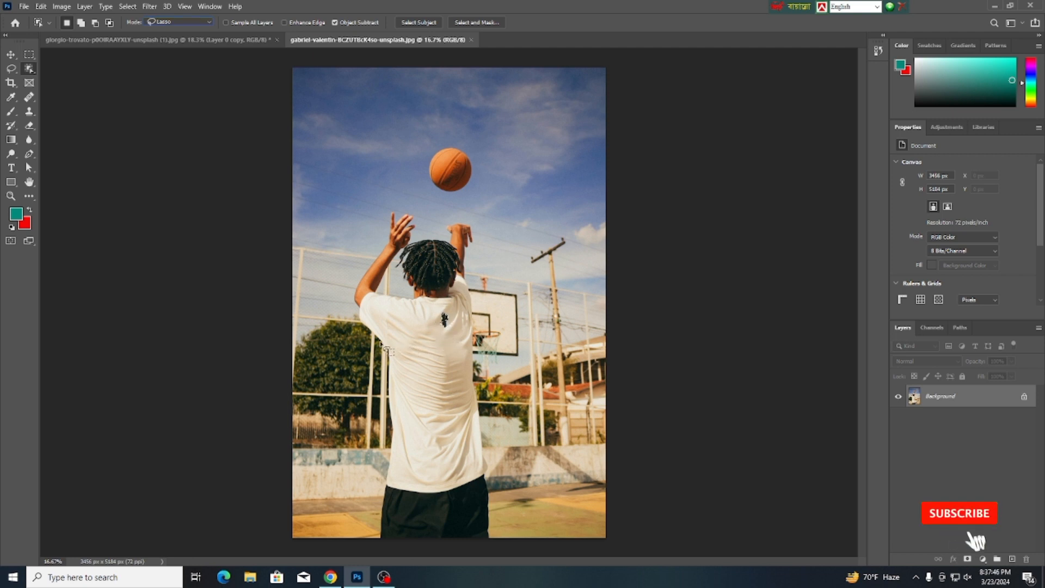
{"action": "mouse_move", "coordinate": [455, 147]}
{"action": "left_mouse_down"}
{"action": "mouse_move", "coordinate": [478, 169]}
{"action": "mouse_move", "coordinate": [462, 195]}
{"action": "mouse_move", "coordinate": [435, 186]}
{"action": "mouse_move", "coordinate": [431, 158]}
{"action": "mouse_move", "coordinate": [442, 154]}
{"action": "left_mouse_up"}
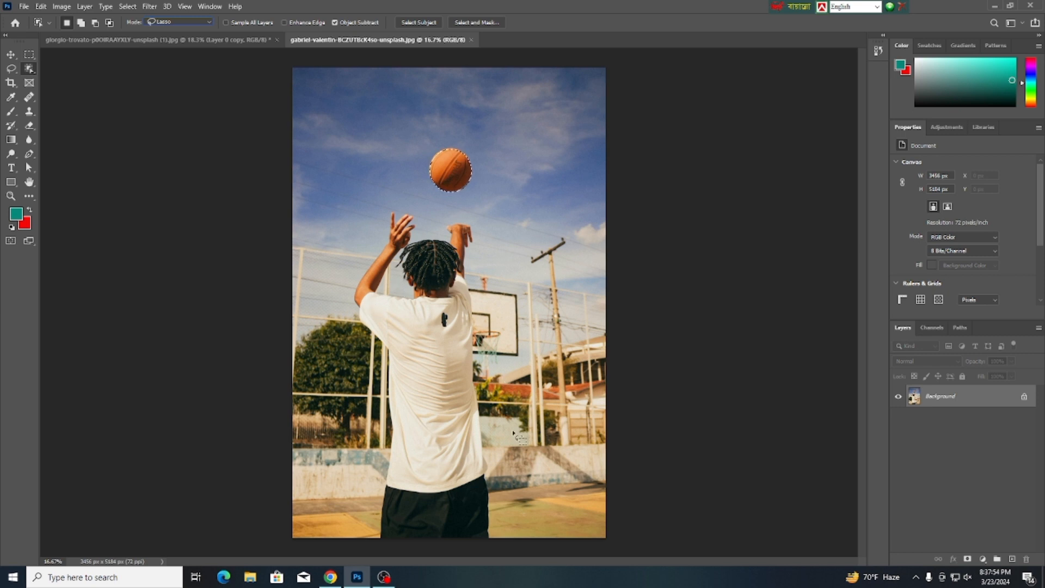
{"action": "left_click", "coordinate": [549, 388]}
Set Object Selection to Rectangle mode and select the man together with the basketball.
{"action": "left_click", "coordinate": [201, 22]}
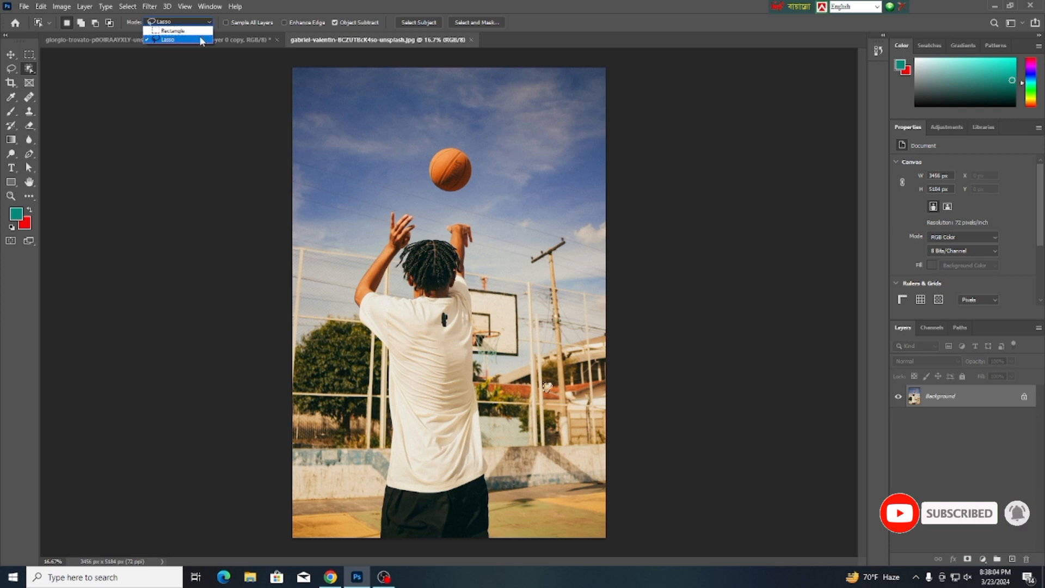
{"action": "left_click", "coordinate": [177, 30]}
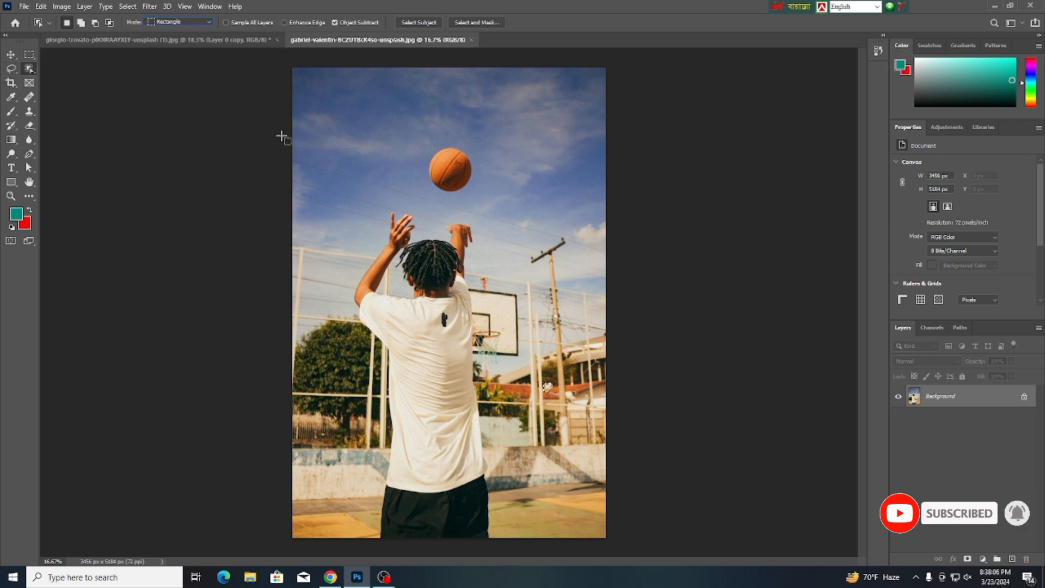
{"action": "left_click_drag", "start_coordinate": [312, 149], "coordinate": [547, 524]}
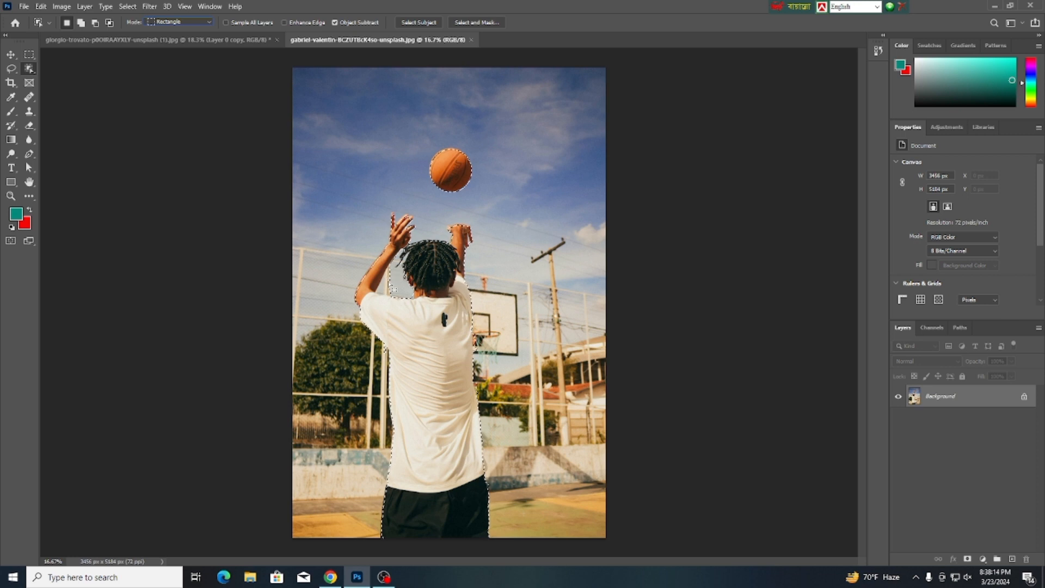
{"action": "key", "text": "alt"}
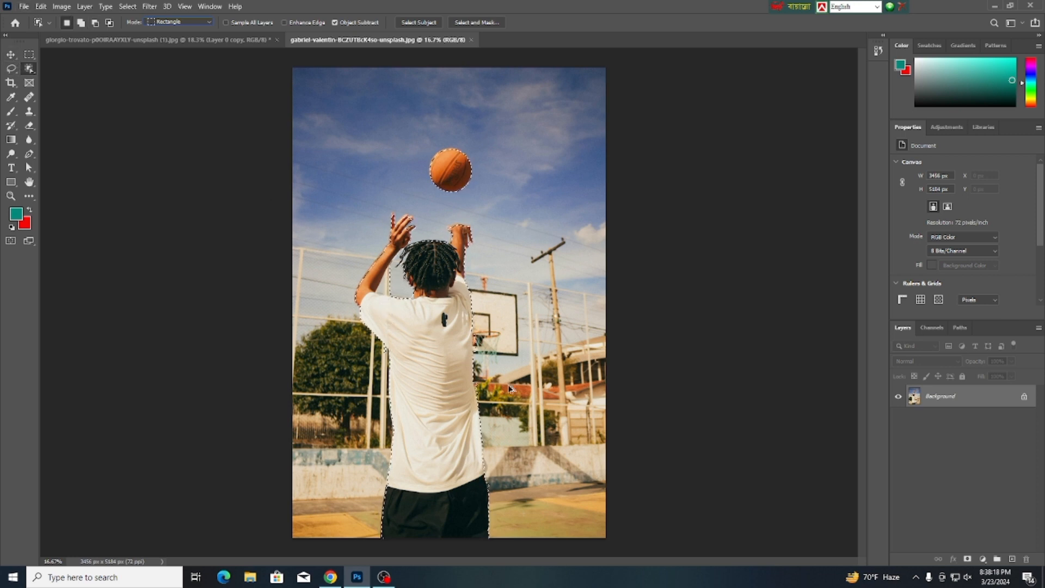
{"action": "key", "text": "alt"}
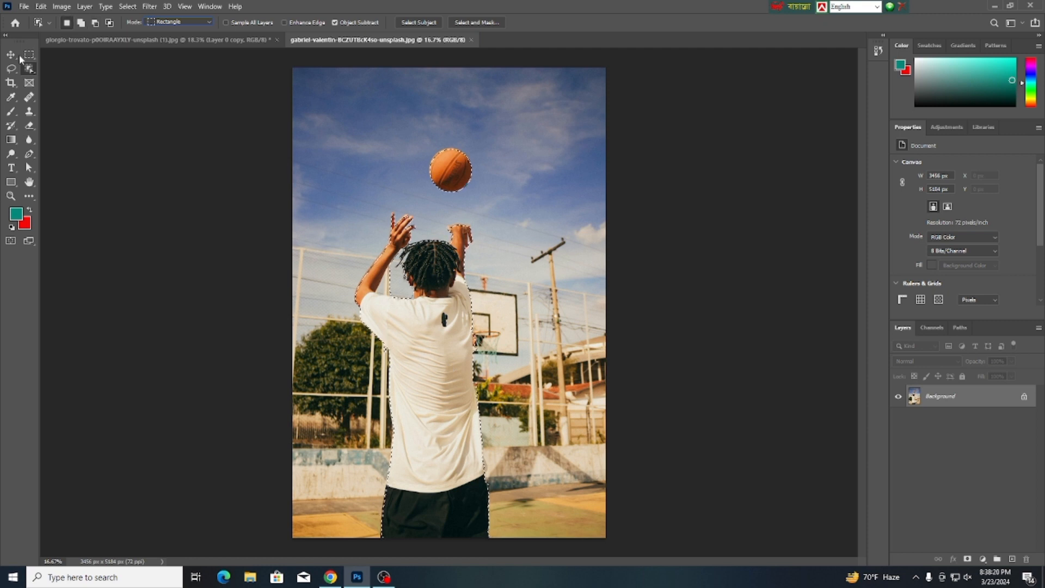
Add the missed fingertips of the man's raised left hand to the selection with Object Selection's Add to selection option.
{"action": "left_click", "coordinate": [15, 54]}
{"action": "scroll", "coordinate": [382, 338], "scroll_direction": "up", "scroll_amount": 2}
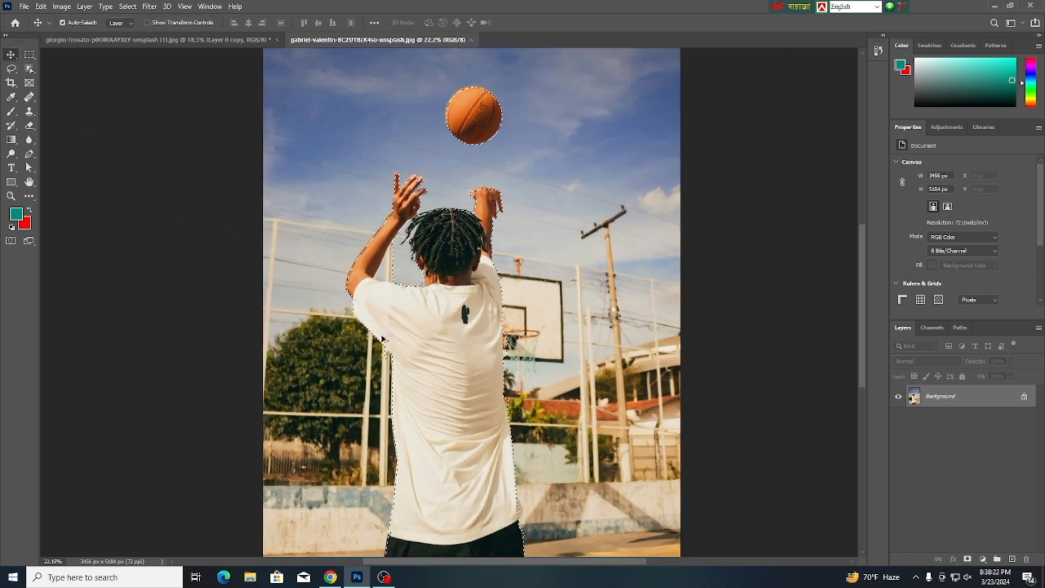
{"action": "scroll", "coordinate": [381, 338], "scroll_direction": "up", "scroll_amount": 4}
{"action": "left_click_drag", "start_coordinate": [420, 203], "coordinate": [370, 334]}
{"action": "left_click", "coordinate": [29, 69]}
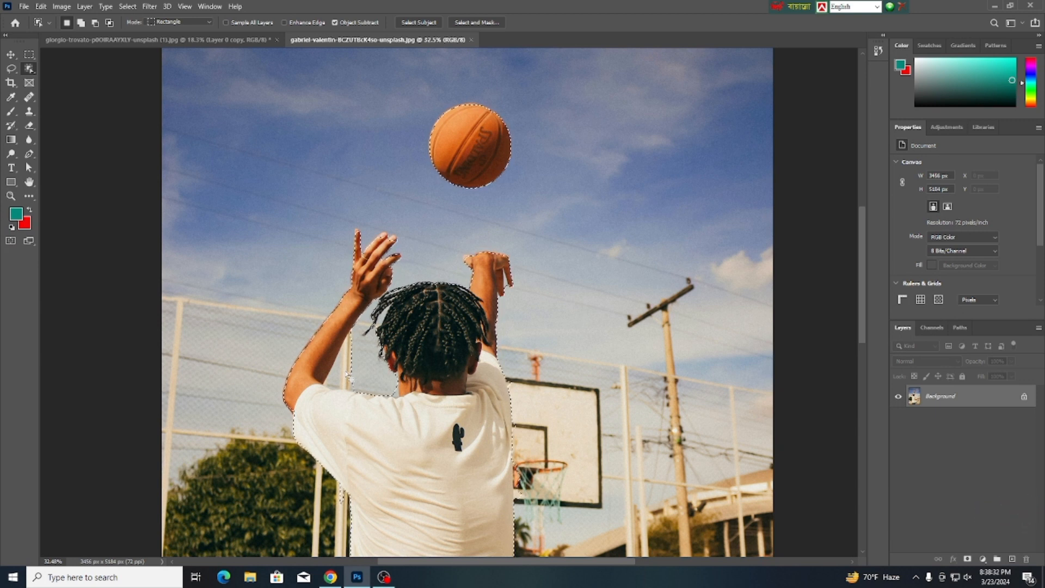
{"action": "left_click", "coordinate": [81, 24]}
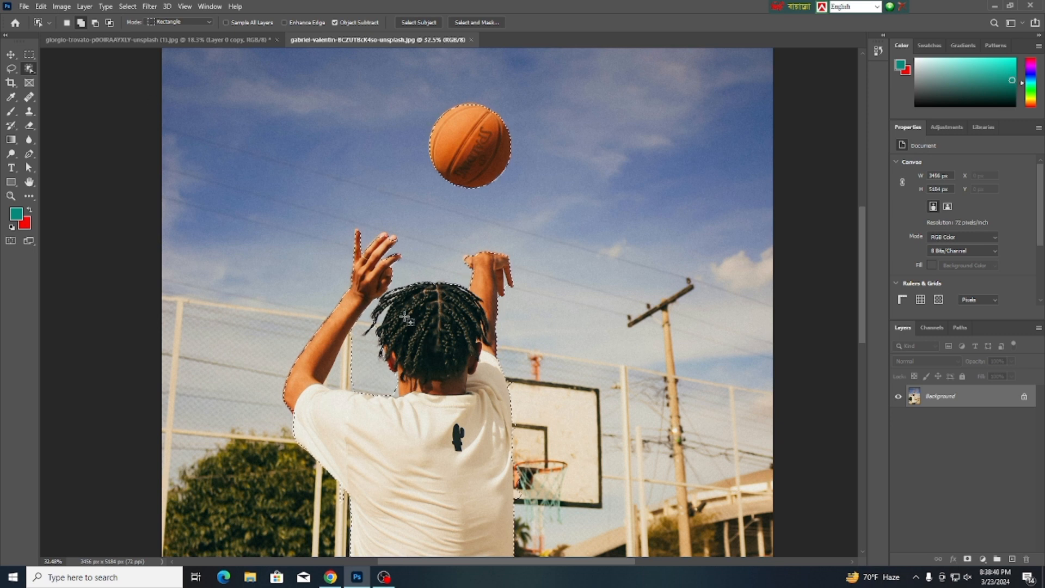
{"action": "scroll", "coordinate": [375, 248], "scroll_direction": "up", "scroll_amount": 5}
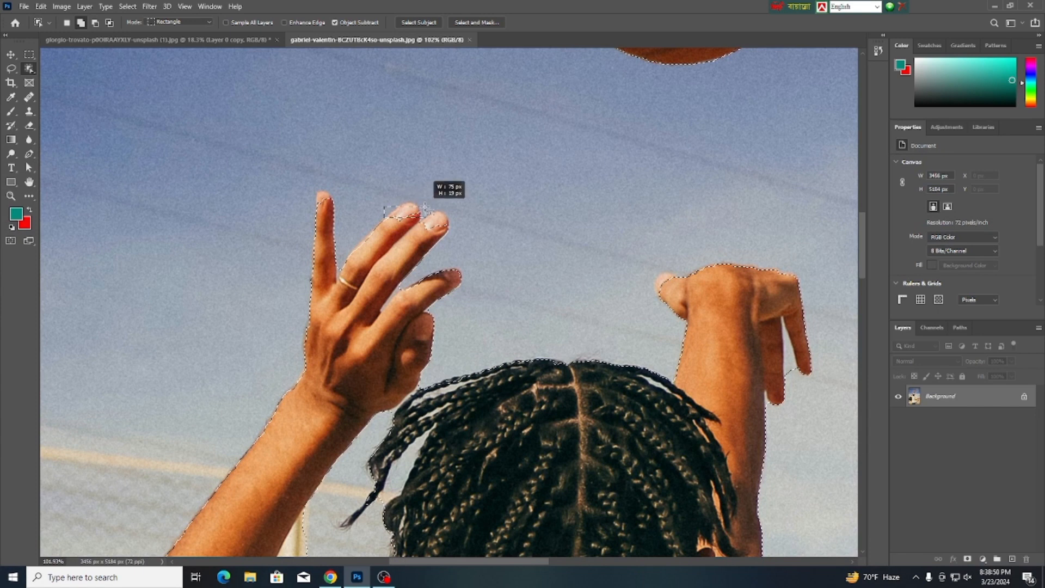
{"action": "left_click_drag", "start_coordinate": [397, 216], "coordinate": [401, 218]}
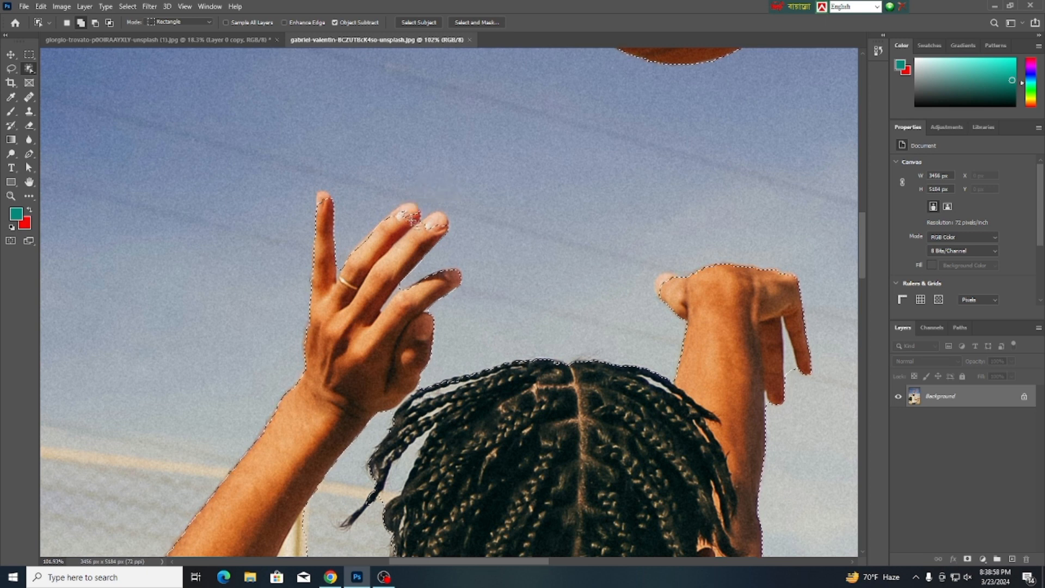
{"action": "left_click_drag", "start_coordinate": [404, 210], "coordinate": [449, 238]}
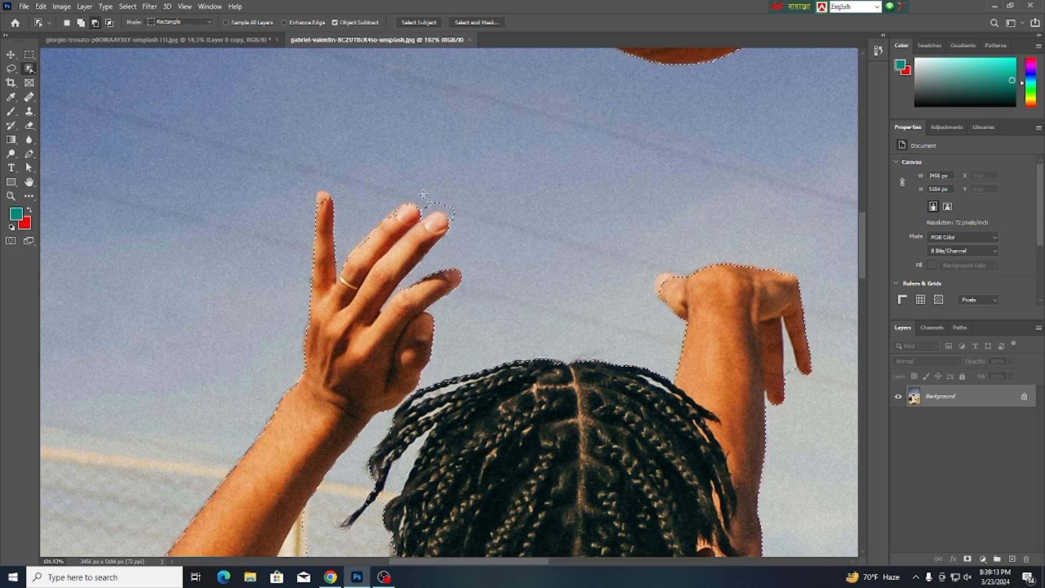
Subtract the excess sky around the left hand's fingertips from the selection, using Object Selection in Lasso mode.
{"action": "mouse_move", "coordinate": [454, 201]}
{"action": "left_mouse_down"}
{"action": "mouse_move", "coordinate": [464, 207]}
{"action": "mouse_move", "coordinate": [419, 192]}
{"action": "mouse_move", "coordinate": [457, 210]}
{"action": "mouse_move", "coordinate": [463, 202]}
{"action": "mouse_move", "coordinate": [460, 213]}
{"action": "mouse_move", "coordinate": [446, 207]}
{"action": "mouse_move", "coordinate": [456, 211]}
{"action": "left_mouse_up"}
{"action": "left_click", "coordinate": [180, 21]}
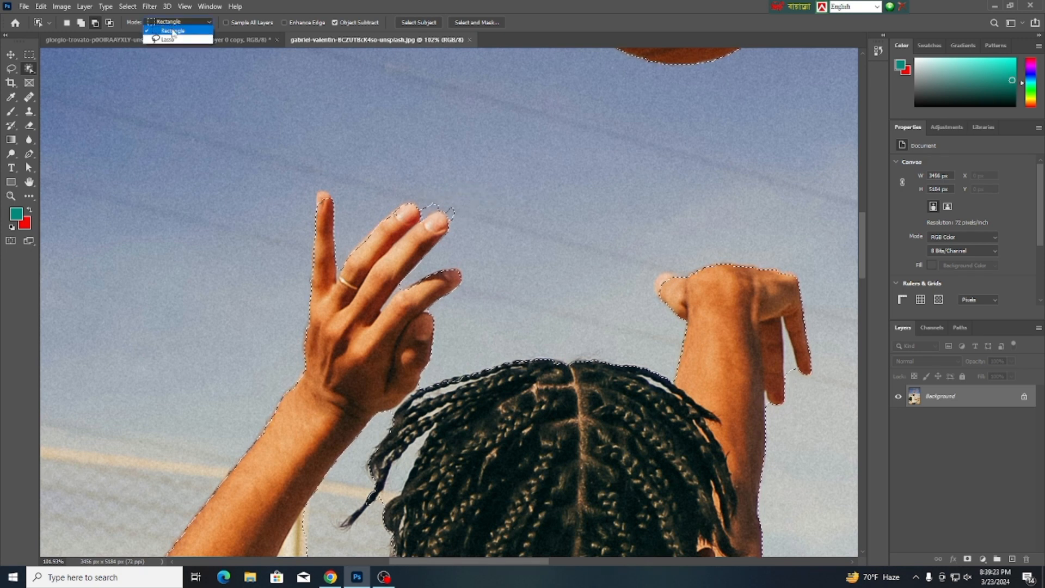
{"action": "left_click", "coordinate": [176, 39]}
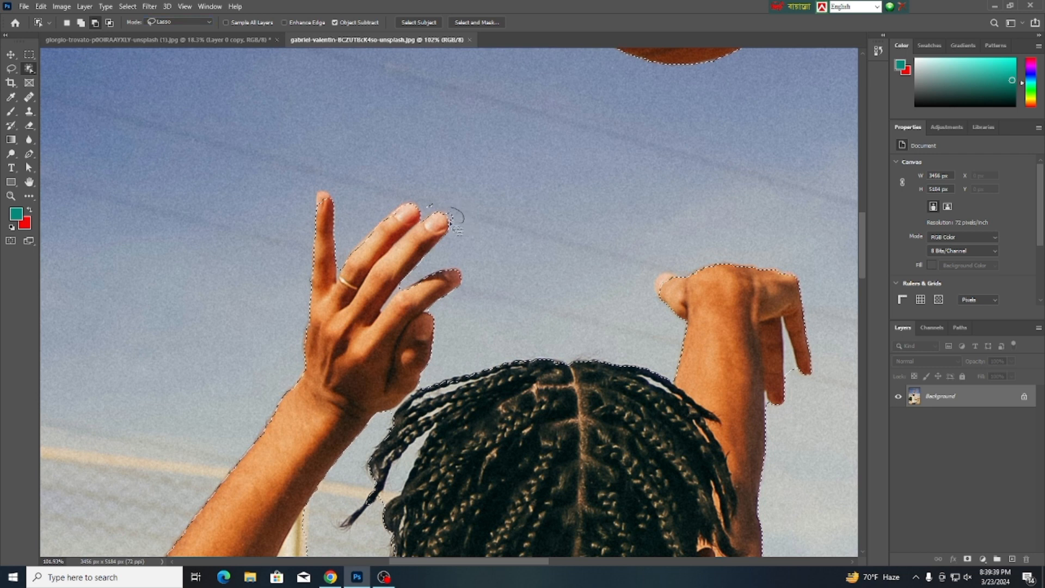
{"action": "left_click_drag", "start_coordinate": [458, 207], "coordinate": [437, 201]}
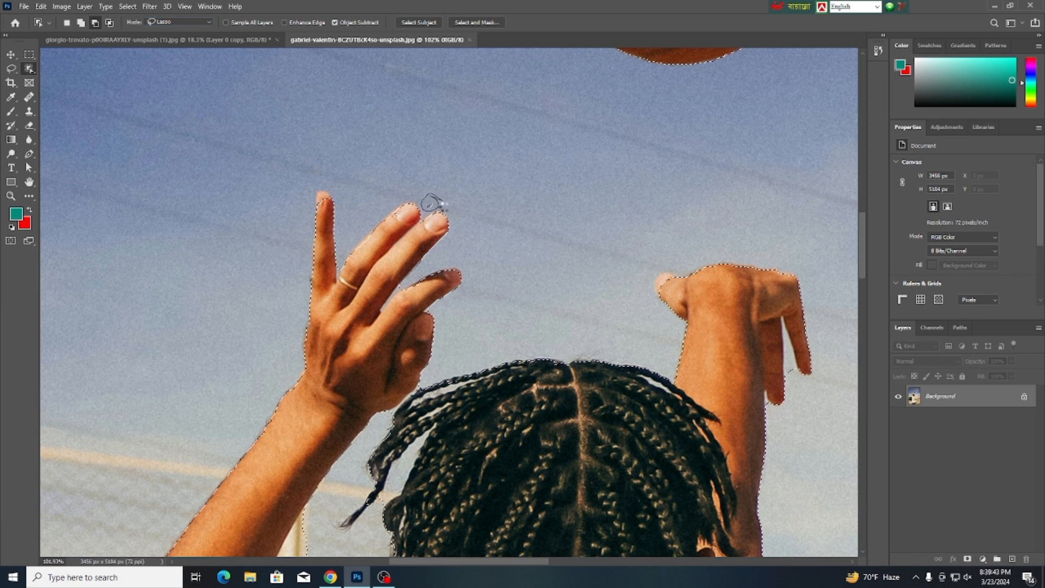
{"action": "left_click_drag", "start_coordinate": [428, 206], "coordinate": [440, 211]}
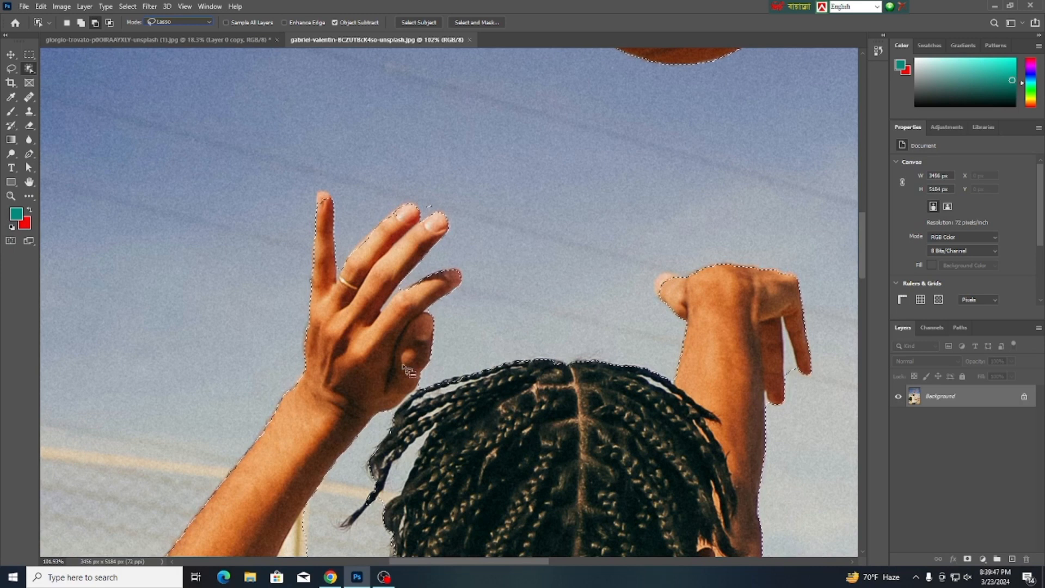
Subtract the leftover fence and sky between the man's left arm, shoulder and neck from the selection with lasso outlines.
{"action": "left_click_drag", "start_coordinate": [367, 395], "coordinate": [399, 224]}
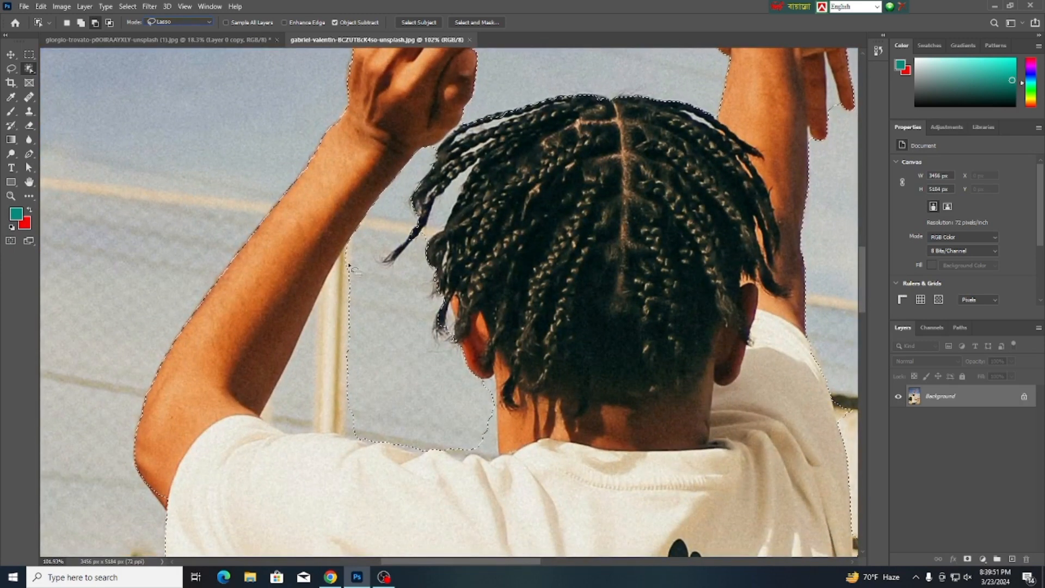
{"action": "mouse_move", "coordinate": [348, 260]}
{"action": "left_mouse_down"}
{"action": "mouse_move", "coordinate": [267, 414]}
{"action": "mouse_move", "coordinate": [321, 431]}
{"action": "mouse_move", "coordinate": [371, 430]}
{"action": "mouse_move", "coordinate": [385, 355]}
{"action": "mouse_move", "coordinate": [375, 282]}
{"action": "mouse_move", "coordinate": [355, 250]}
{"action": "left_mouse_up"}
{"action": "mouse_move", "coordinate": [340, 281]}
{"action": "left_mouse_down"}
{"action": "mouse_move", "coordinate": [365, 293]}
{"action": "mouse_move", "coordinate": [373, 254]}
{"action": "mouse_move", "coordinate": [351, 250]}
{"action": "left_mouse_up"}
{"action": "mouse_move", "coordinate": [280, 426]}
{"action": "left_mouse_down"}
{"action": "mouse_move", "coordinate": [324, 438]}
{"action": "mouse_move", "coordinate": [377, 429]}
{"action": "mouse_move", "coordinate": [373, 392]}
{"action": "mouse_move", "coordinate": [324, 376]}
{"action": "mouse_move", "coordinate": [265, 415]}
{"action": "left_mouse_up"}
{"action": "mouse_move", "coordinate": [342, 398]}
{"action": "left_mouse_down"}
{"action": "mouse_move", "coordinate": [371, 439]}
{"action": "mouse_move", "coordinate": [341, 433]}
{"action": "mouse_move", "coordinate": [342, 407]}
{"action": "mouse_move", "coordinate": [357, 403]}
{"action": "mouse_move", "coordinate": [348, 399]}
{"action": "mouse_move", "coordinate": [393, 443]}
{"action": "mouse_move", "coordinate": [358, 443]}
{"action": "mouse_move", "coordinate": [359, 419]}
{"action": "left_mouse_up"}
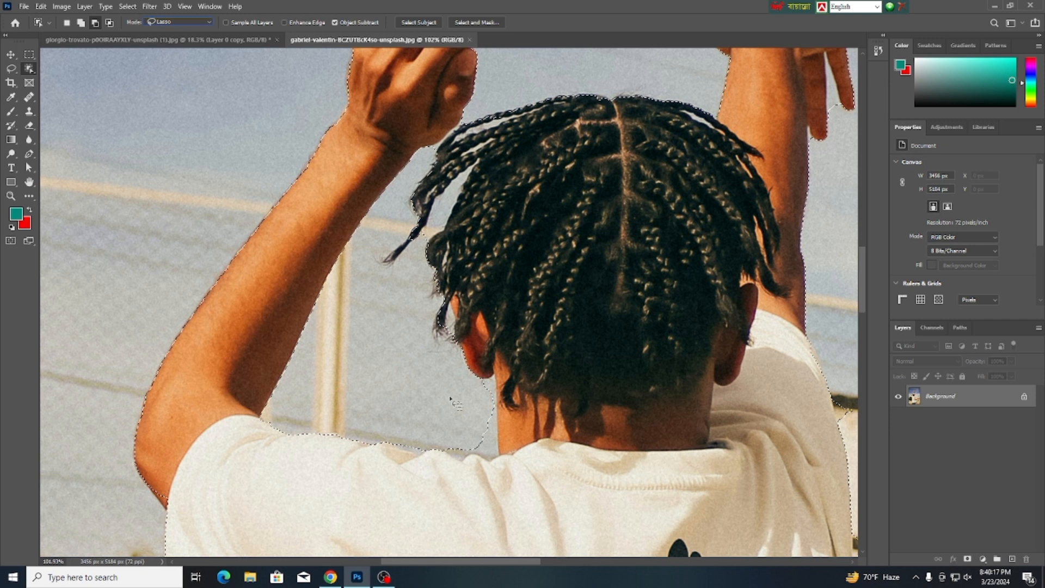
{"action": "mouse_move", "coordinate": [469, 382]}
{"action": "left_mouse_down"}
{"action": "mouse_move", "coordinate": [492, 384]}
{"action": "mouse_move", "coordinate": [496, 407]}
{"action": "mouse_move", "coordinate": [495, 454]}
{"action": "mouse_move", "coordinate": [474, 455]}
{"action": "mouse_move", "coordinate": [480, 394]}
{"action": "left_mouse_up"}
{"action": "left_click_drag", "start_coordinate": [437, 430], "coordinate": [435, 432]}
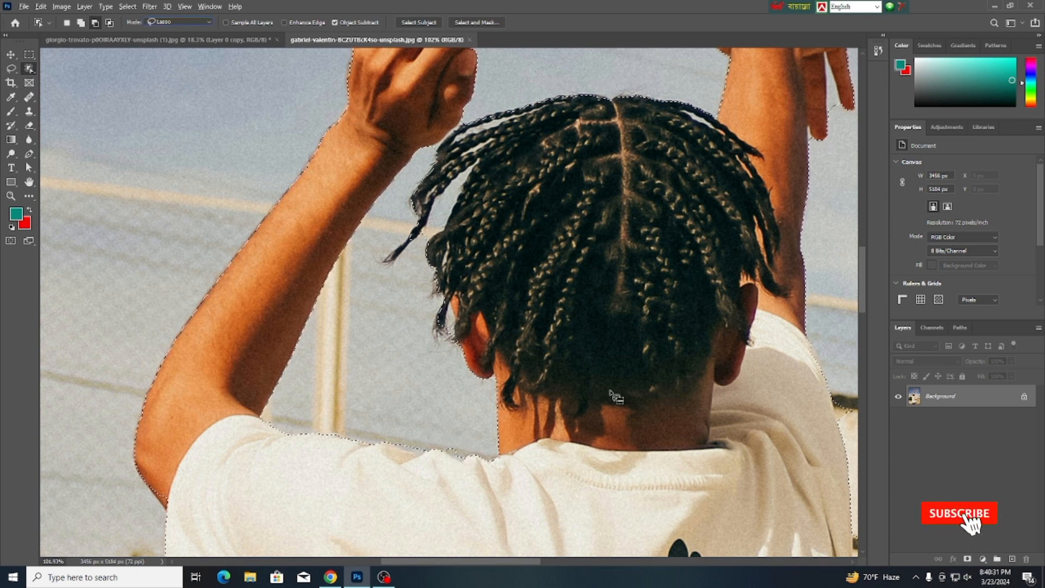
Return to the full photo and reactivate Object Selection with the Subtract from selection option.
{"action": "left_click", "coordinate": [13, 54]}
{"action": "scroll", "coordinate": [596, 280], "scroll_direction": "down", "scroll_amount": 3}
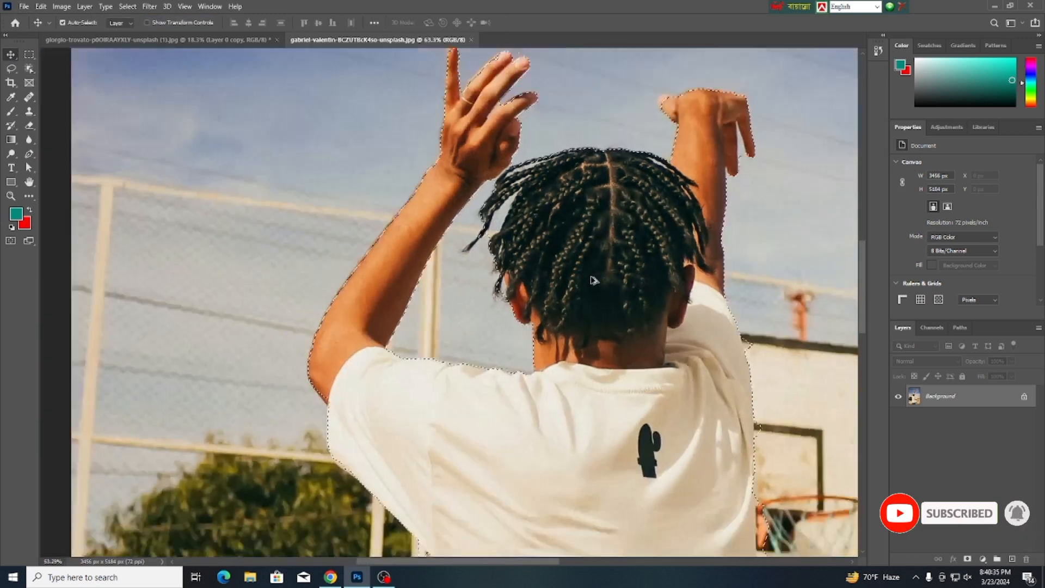
{"action": "scroll", "coordinate": [593, 280], "scroll_direction": "down", "scroll_amount": 4}
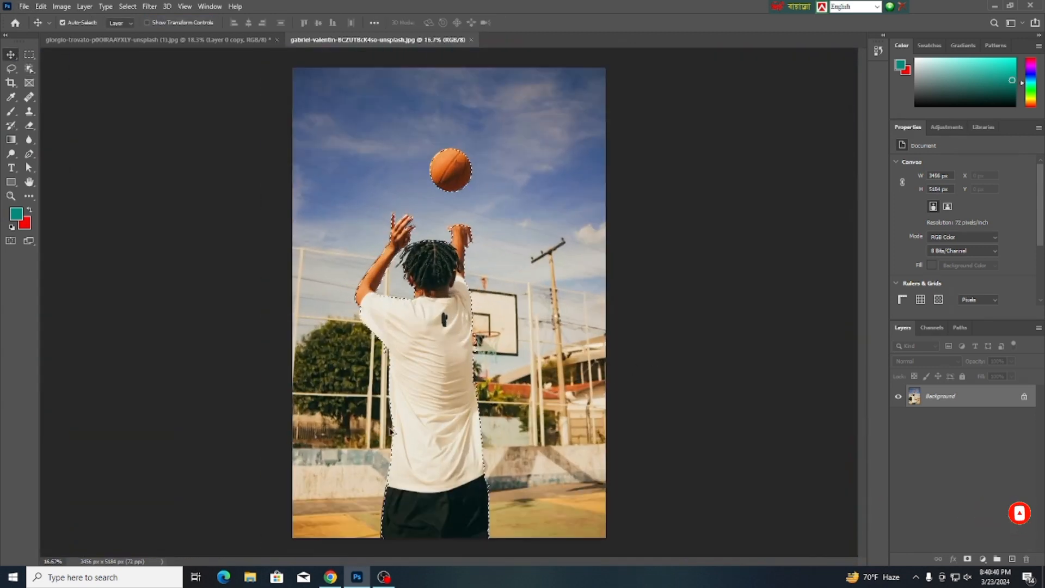
{"action": "left_click", "coordinate": [30, 66]}
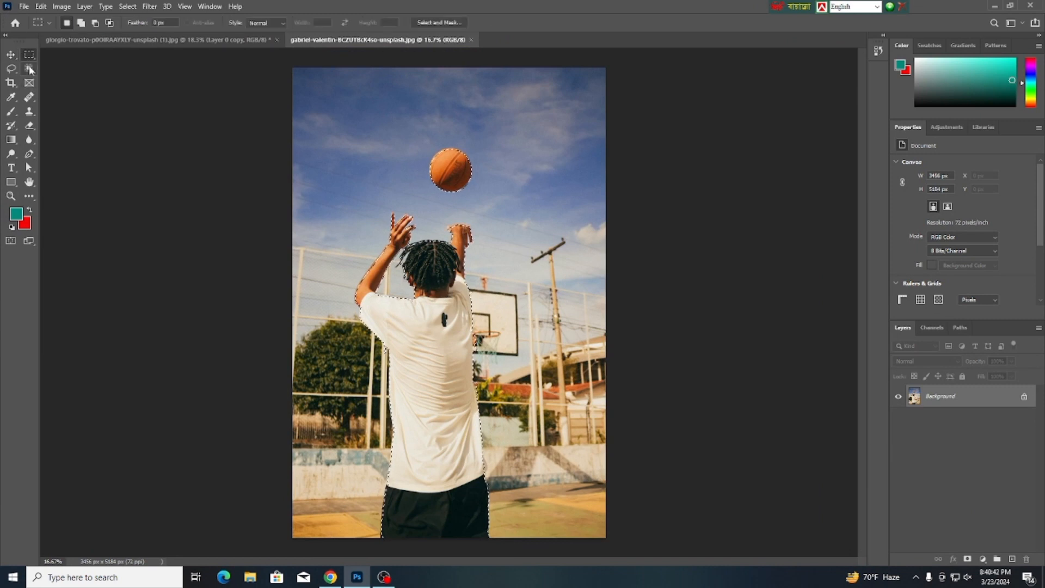
{"action": "left_click", "coordinate": [94, 24]}
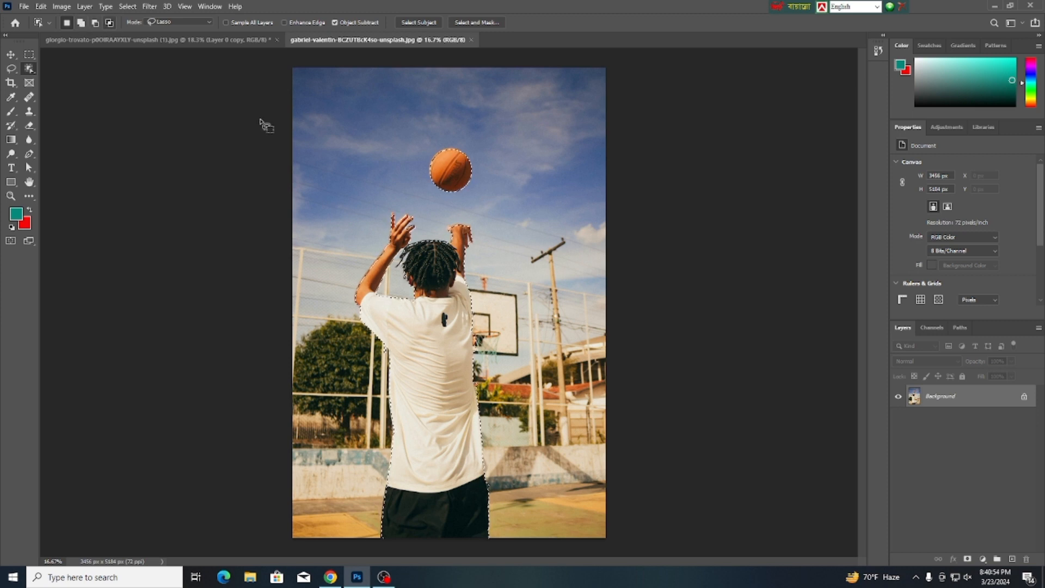
Try Object Selection's Intersect with selection option with lasso outlines around the basketball, hands and arm, and clear the selection.
{"action": "left_click", "coordinate": [109, 22]}
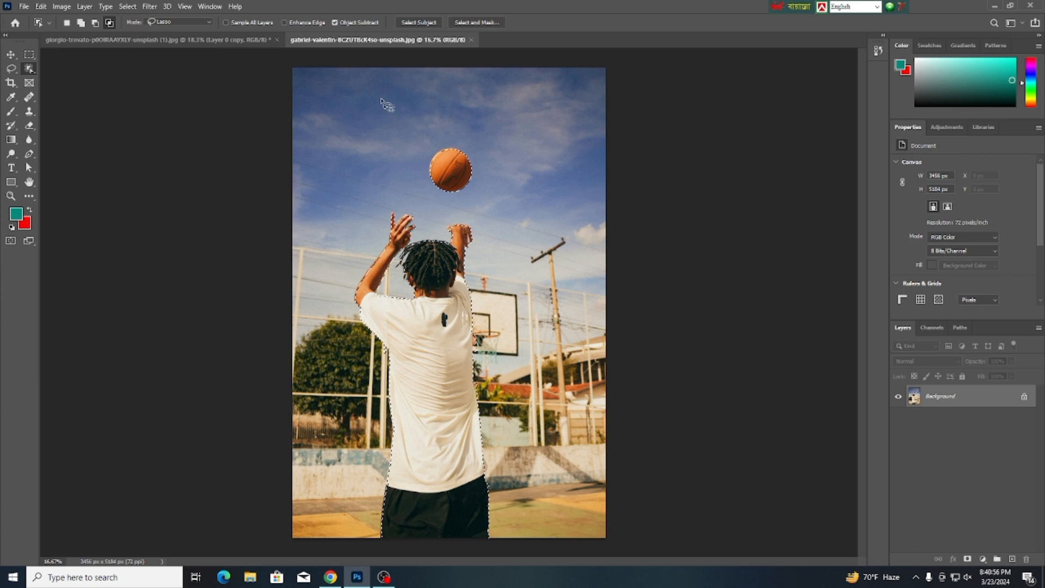
{"action": "mouse_move", "coordinate": [381, 169]}
{"action": "left_mouse_down"}
{"action": "mouse_move", "coordinate": [462, 135]}
{"action": "mouse_move", "coordinate": [481, 189]}
{"action": "mouse_move", "coordinate": [409, 179]}
{"action": "left_mouse_up"}
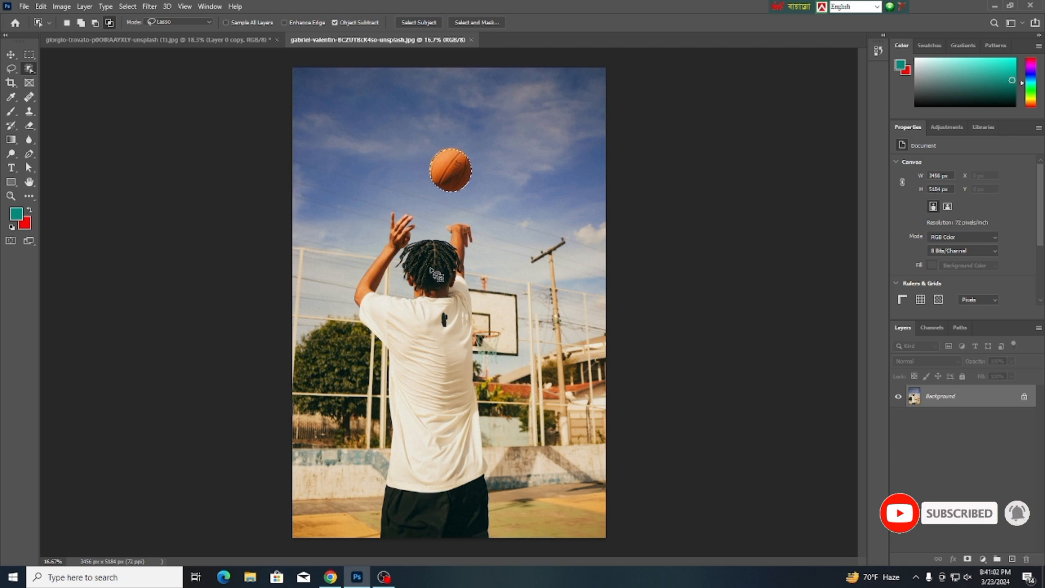
{"action": "mouse_move", "coordinate": [405, 191]}
{"action": "left_mouse_down"}
{"action": "mouse_move", "coordinate": [521, 347]}
{"action": "mouse_move", "coordinate": [362, 536]}
{"action": "mouse_move", "coordinate": [313, 348]}
{"action": "mouse_move", "coordinate": [383, 207]}
{"action": "mouse_move", "coordinate": [435, 217]}
{"action": "left_mouse_up"}
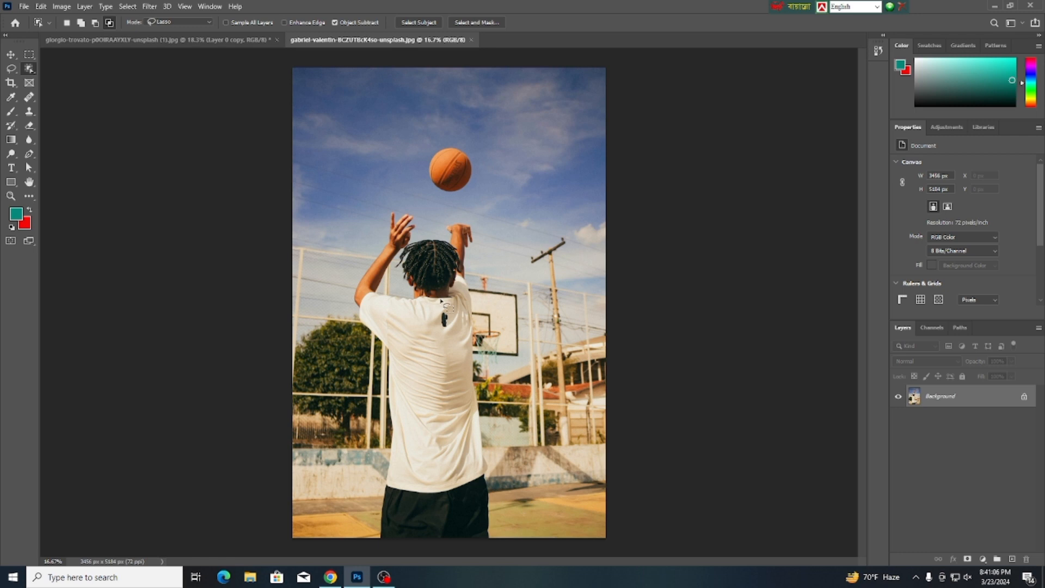
{"action": "mouse_move", "coordinate": [485, 249]}
{"action": "left_mouse_down"}
{"action": "mouse_move", "coordinate": [389, 242]}
{"action": "mouse_move", "coordinate": [461, 198]}
{"action": "mouse_move", "coordinate": [473, 222]}
{"action": "left_mouse_up"}
{"action": "mouse_move", "coordinate": [346, 252]}
{"action": "left_mouse_down"}
{"action": "mouse_move", "coordinate": [391, 350]}
{"action": "mouse_move", "coordinate": [348, 254]}
{"action": "mouse_move", "coordinate": [385, 326]}
{"action": "mouse_move", "coordinate": [337, 290]}
{"action": "mouse_move", "coordinate": [374, 297]}
{"action": "mouse_move", "coordinate": [346, 314]}
{"action": "left_mouse_up"}
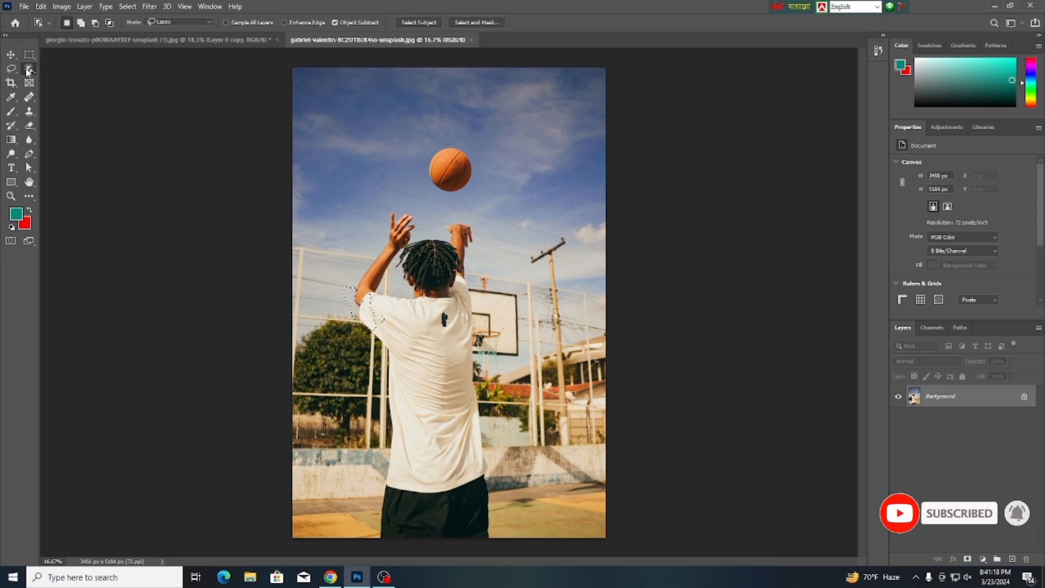
{"action": "key", "text": "ctrl+d"}
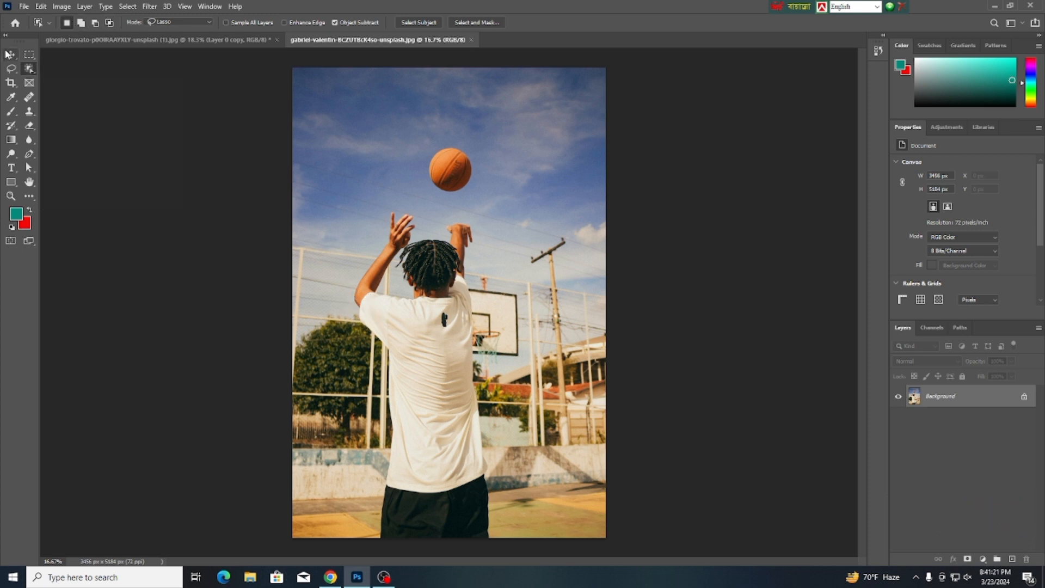
Try selecting the man from head to shorts with an enlarged Quick Selection brush, undo the last stroke and clear the selection.
{"action": "right_click", "coordinate": [27, 71]}
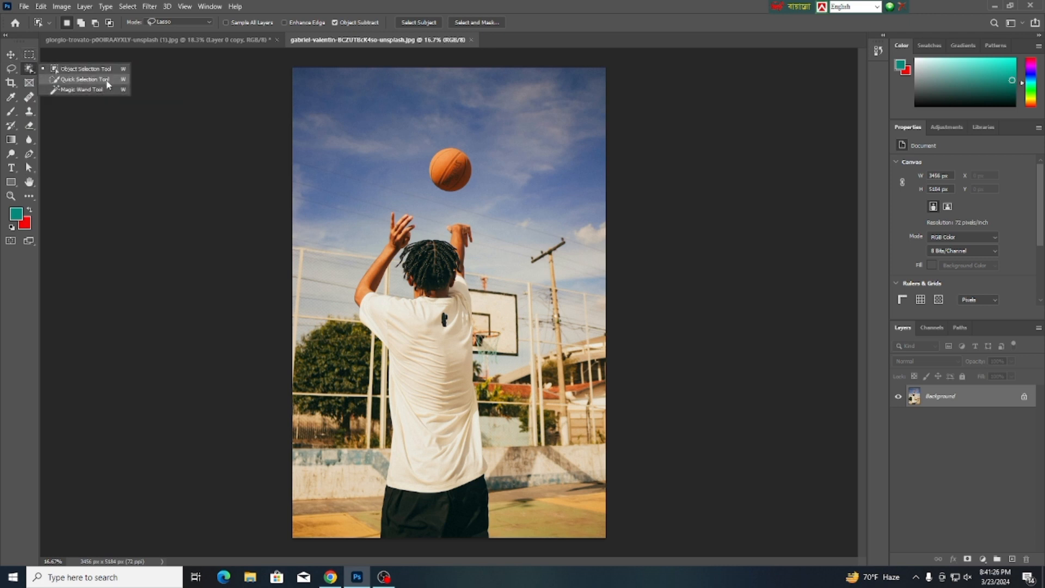
{"action": "left_click", "coordinate": [84, 79]}
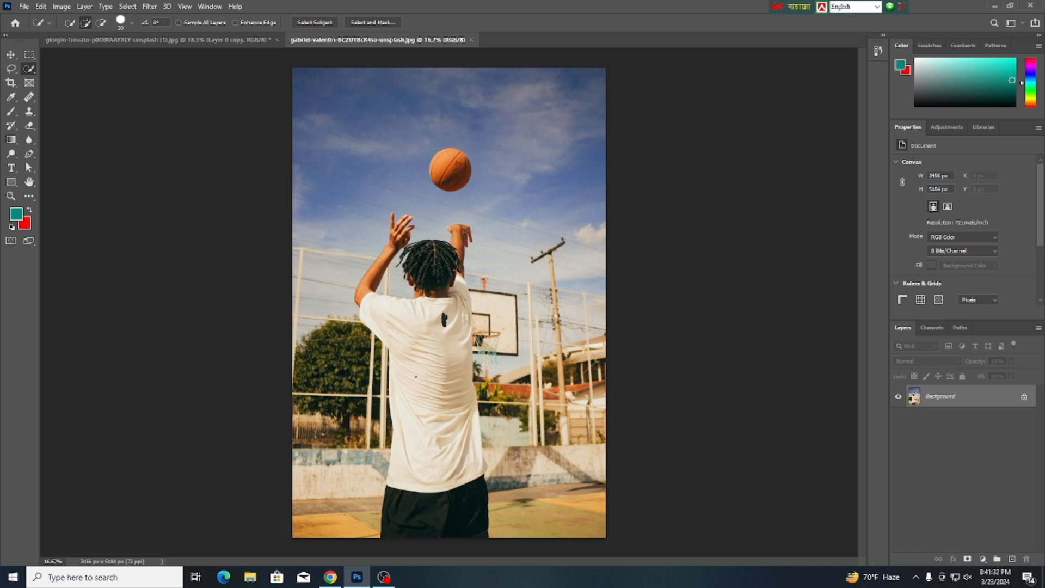
{"action": "key", "text": "bracketright"}
{"action": "key", "text": "bracketright"}
{"action": "key", "text": "bracketright"}
{"action": "key", "text": "bracketright"}
{"action": "key", "text": "bracketright"}
{"action": "key", "text": "bracketright"}
{"action": "key", "text": "bracketright"}
{"action": "key", "text": "bracketleft"}
{"action": "key", "text": "bracketleft"}
{"action": "key", "text": "bracketleft"}
{"action": "key", "text": "bracketleft"}
{"action": "key", "text": "bracketright"}
{"action": "key", "text": "bracketright"}
{"action": "key", "text": "bracketleft"}
{"action": "mouse_move", "coordinate": [439, 277]}
{"action": "left_mouse_down"}
{"action": "mouse_move", "coordinate": [443, 431]}
{"action": "mouse_move", "coordinate": [427, 494]}
{"action": "left_mouse_up"}
{"action": "left_click_drag", "start_coordinate": [404, 255], "coordinate": [406, 263]}
{"action": "key", "text": "ctrl+z"}
{"action": "key", "text": "ctrl+d"}
Select the basketball with Quick Selection at brush size 500 and switch the tool to Subtract from selection.
{"action": "key", "text": "bracketleft"}
{"action": "left_click", "coordinate": [70, 23]}
{"action": "left_click", "coordinate": [100, 24]}
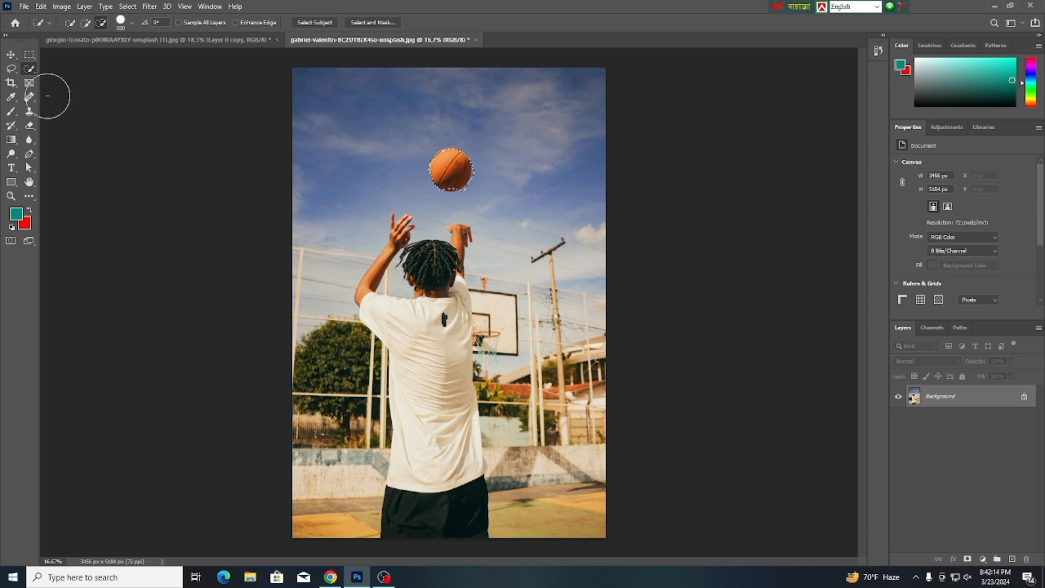
Try selecting the basketball, white shirt and black shorts by sampling their colours with Magic Wand at tolerance 32.
{"action": "right_click", "coordinate": [28, 68]}
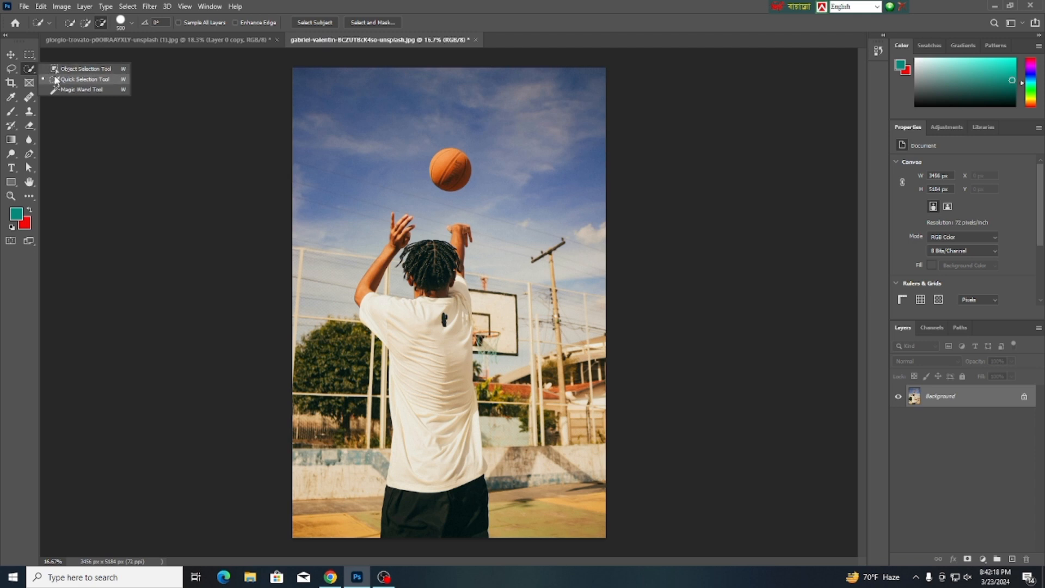
{"action": "left_click", "coordinate": [82, 90]}
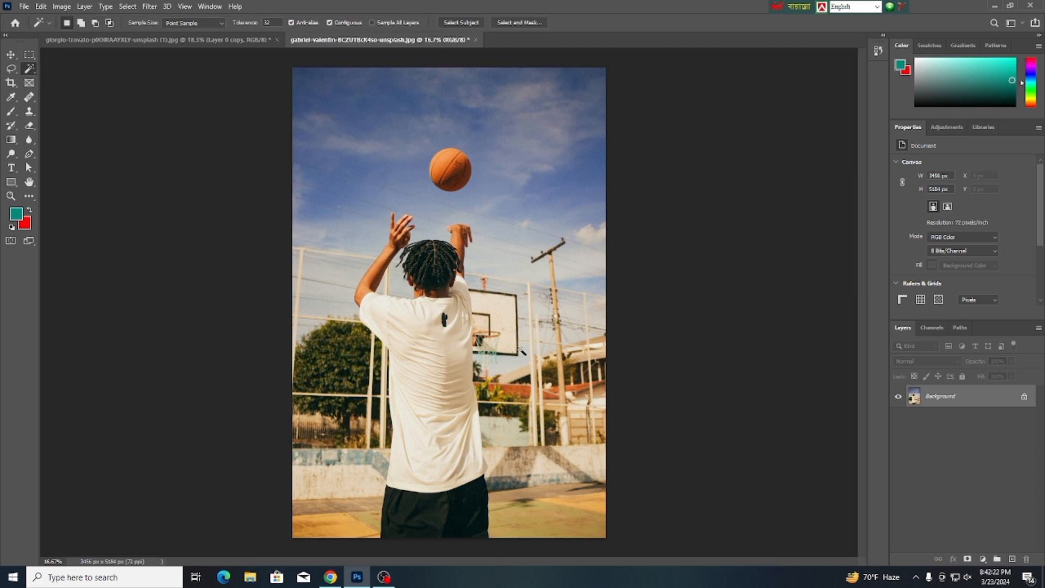
{"action": "left_click", "coordinate": [445, 161]}
{"action": "left_click", "coordinate": [468, 164]}
{"action": "left_click", "coordinate": [419, 332]}
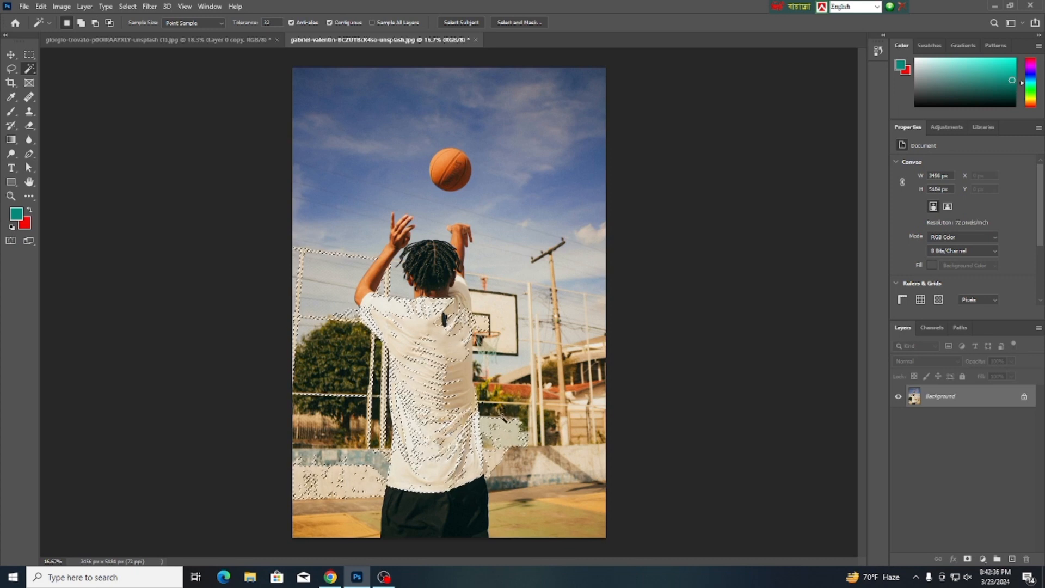
{"action": "left_click", "coordinate": [423, 509]}
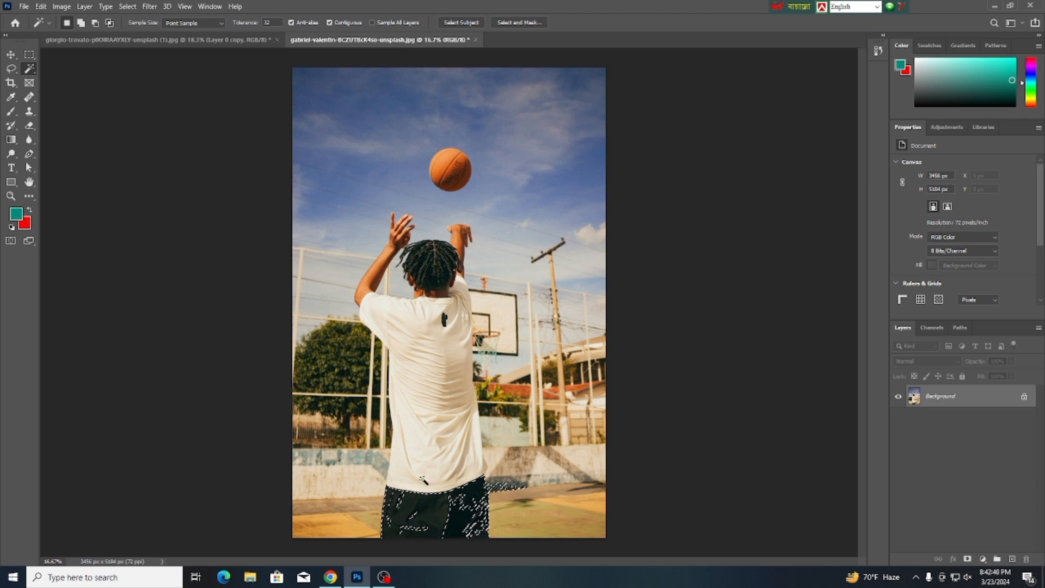
{"action": "left_click", "coordinate": [454, 329]}
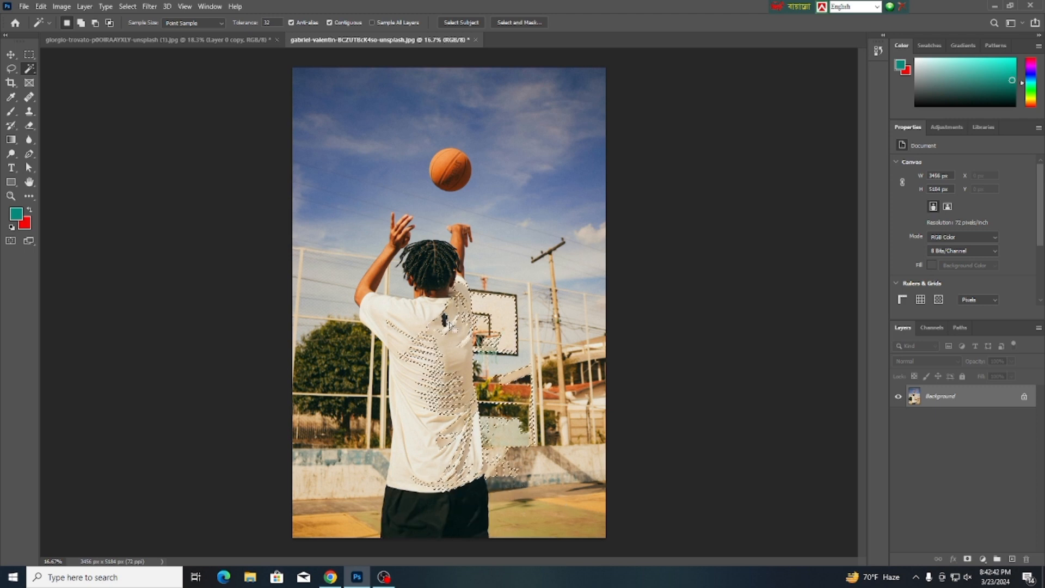
Try Magic Wand on the shirt's dark logo, the basketball backboard and the man's raised left arm.
{"action": "scroll", "coordinate": [450, 325], "scroll_direction": "up", "scroll_amount": 4}
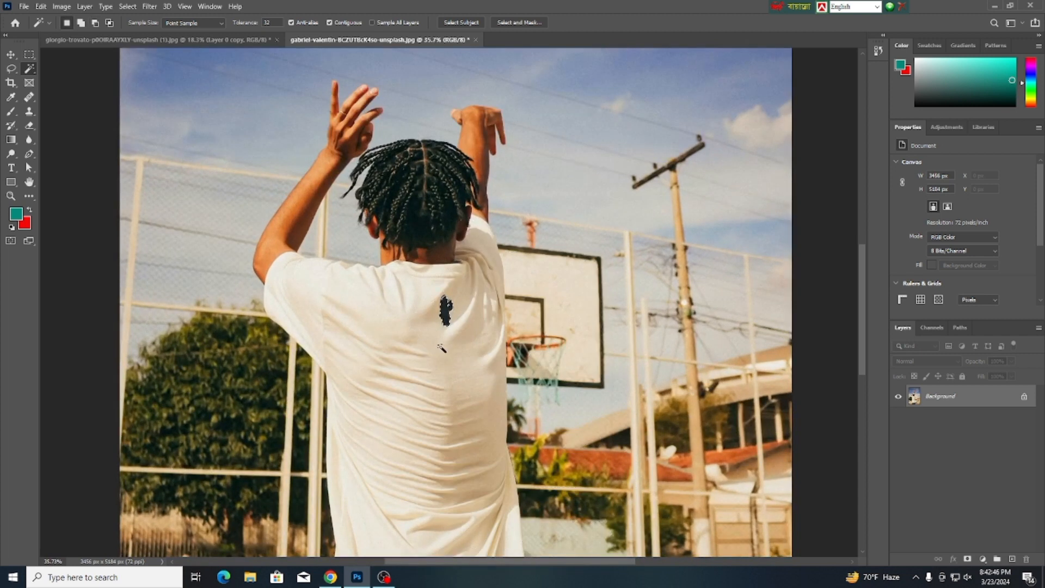
{"action": "scroll", "coordinate": [544, 325], "scroll_direction": "down", "scroll_amount": 3}
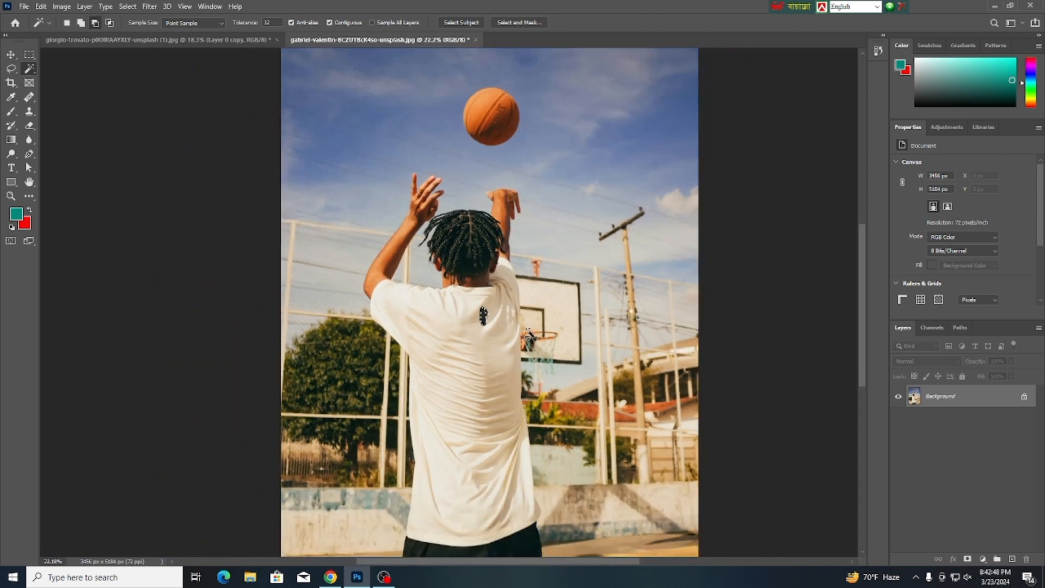
{"action": "scroll", "coordinate": [575, 294], "scroll_direction": "down", "scroll_amount": 1}
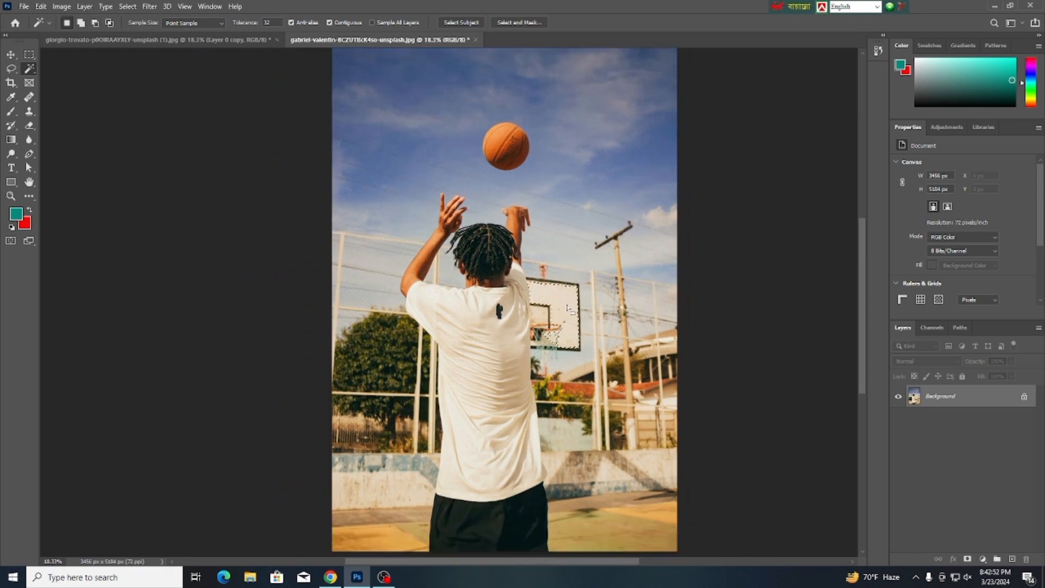
{"action": "right_click", "coordinate": [33, 74]}
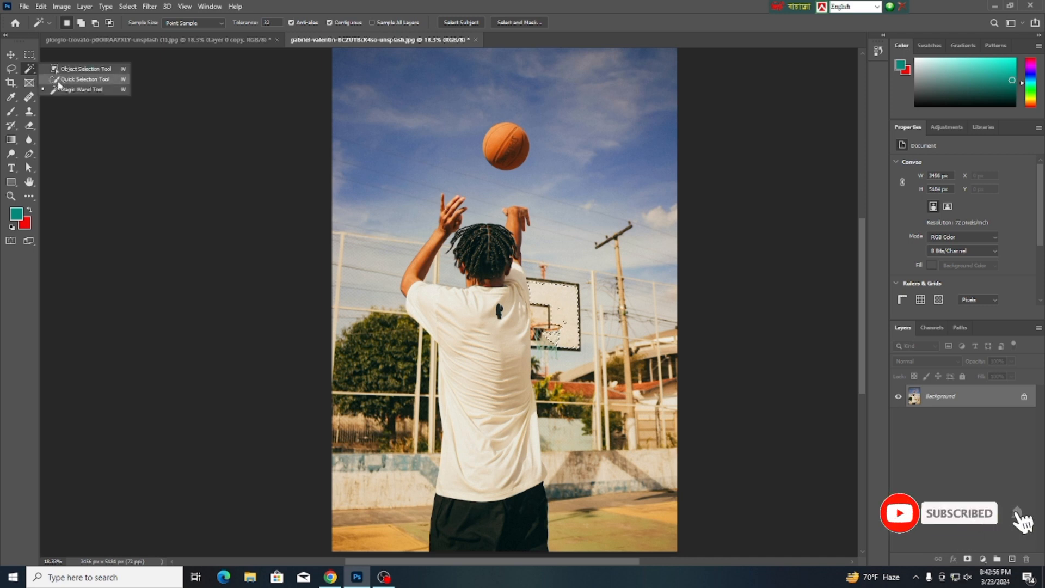
{"action": "left_click", "coordinate": [77, 90]}
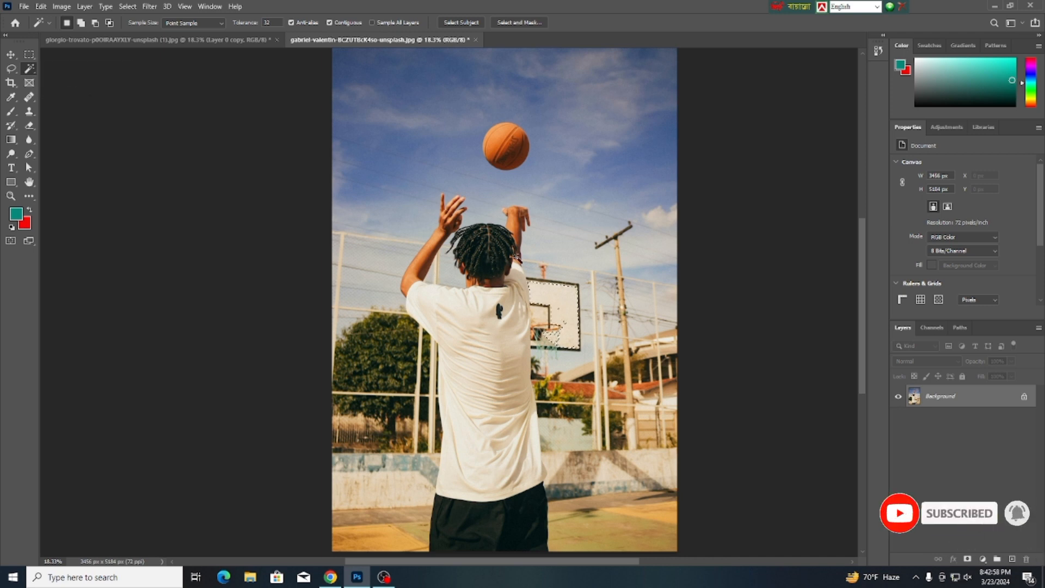
{"action": "left_click", "coordinate": [432, 246]}
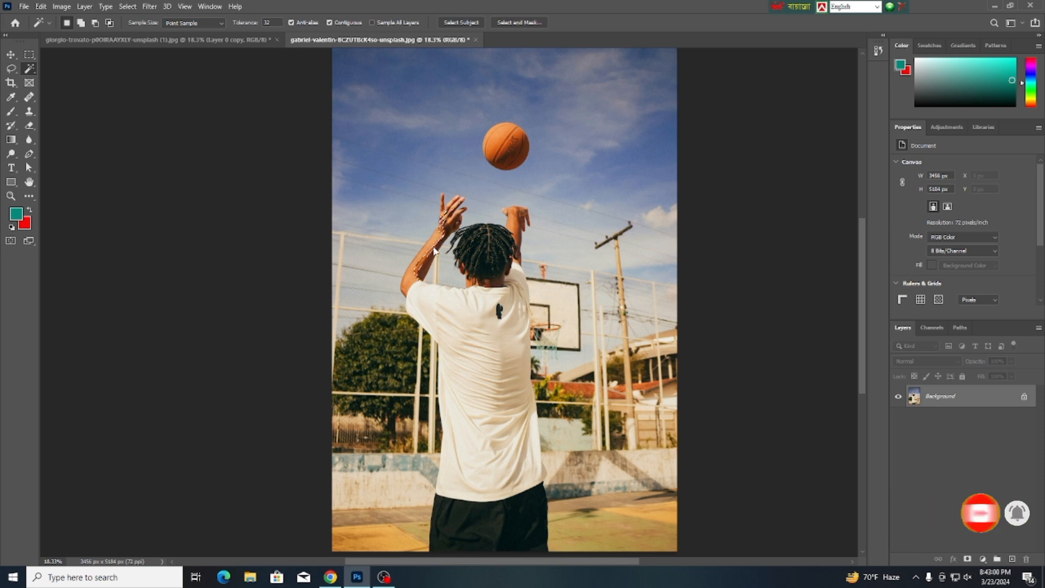
{"action": "left_click", "coordinate": [431, 249]}
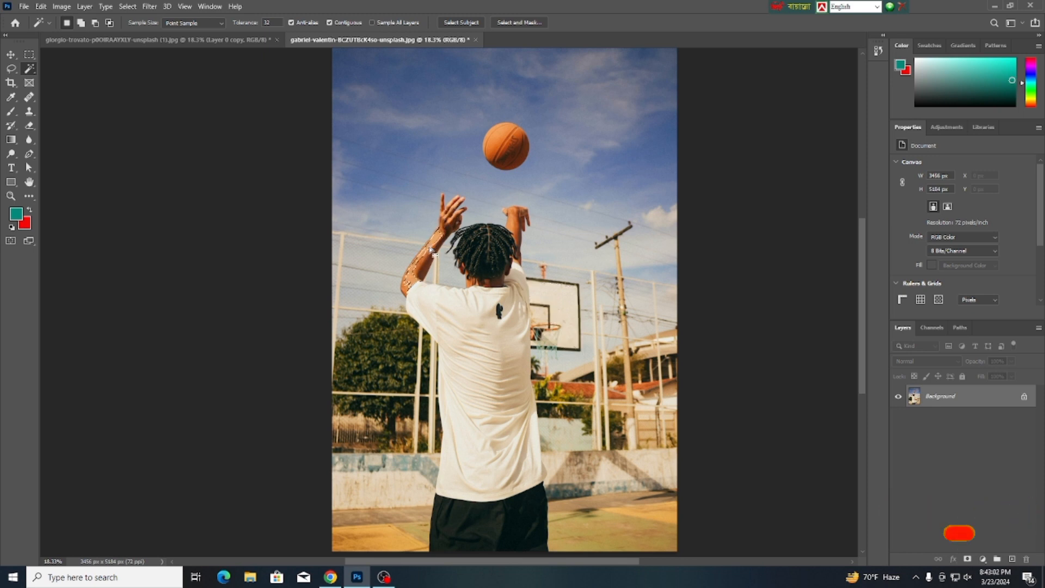
Switch to the car document, remove the Layer 0 copy cutout and make the original Layer 0 photo visible.
{"action": "left_click", "coordinate": [256, 41]}
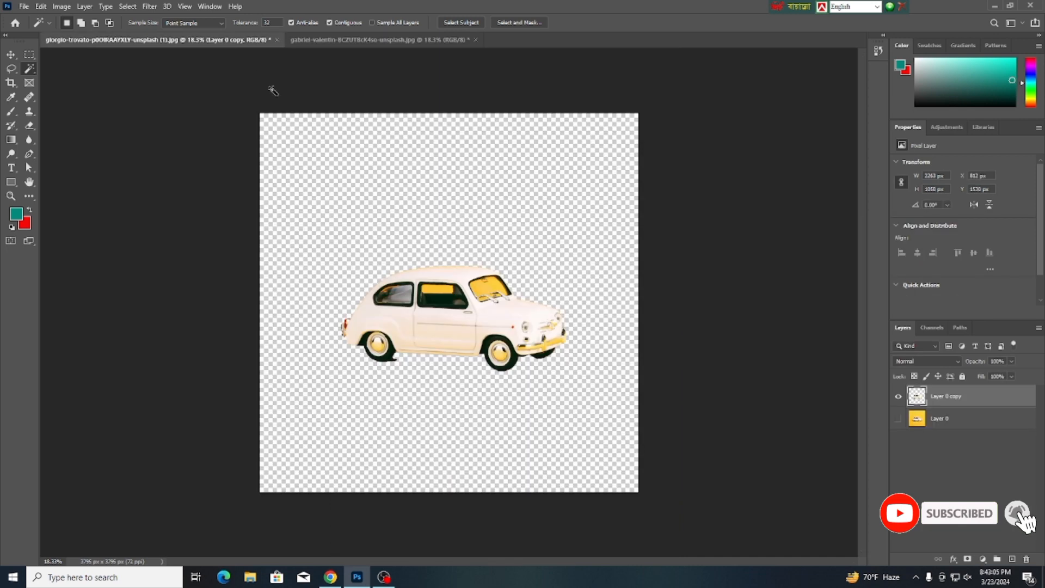
{"action": "left_click", "coordinate": [441, 290]}
{"action": "key", "text": "Delete"}
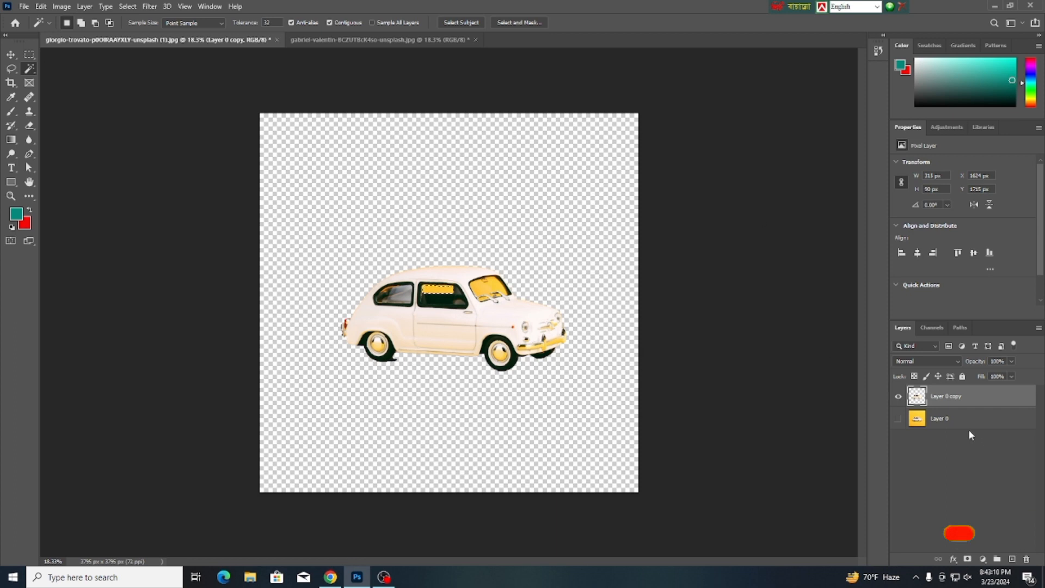
{"action": "left_click", "coordinate": [10, 55]}
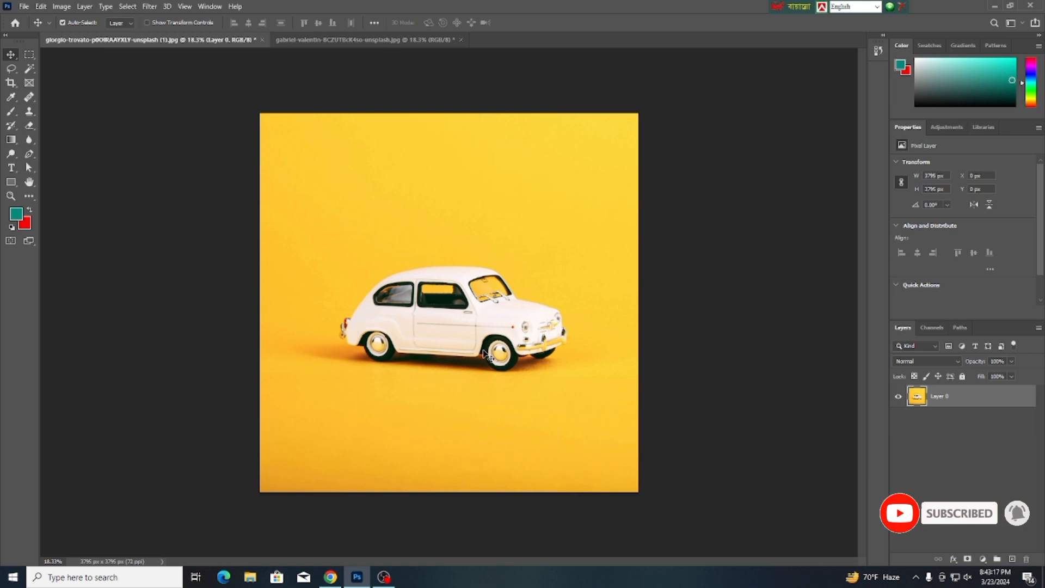
Delete the yellow backdrop around the car and the yellow inside its windshield and side window, using Magic Wand.
{"action": "left_click", "coordinate": [29, 68]}
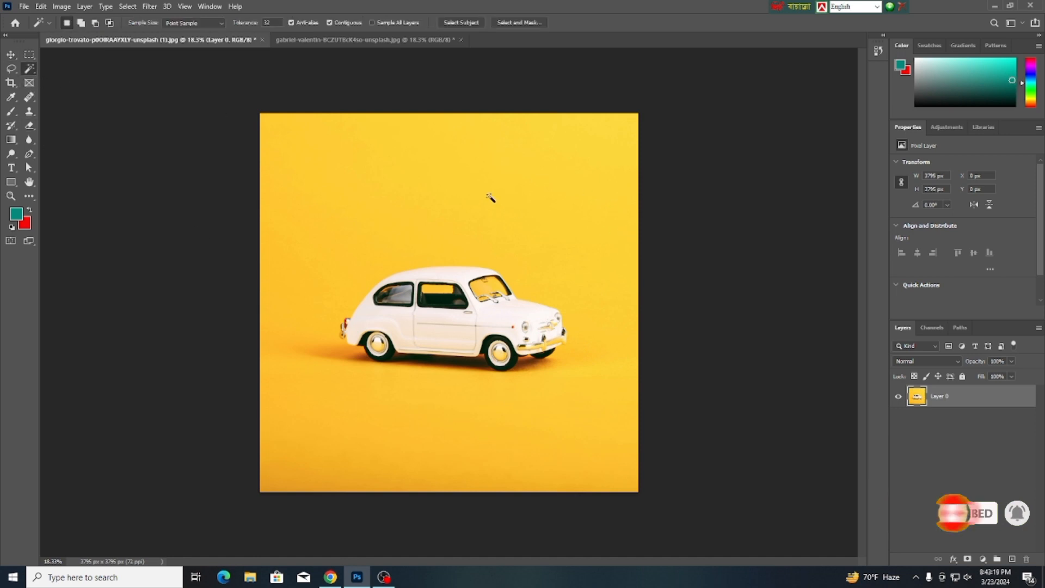
{"action": "left_click", "coordinate": [489, 197]}
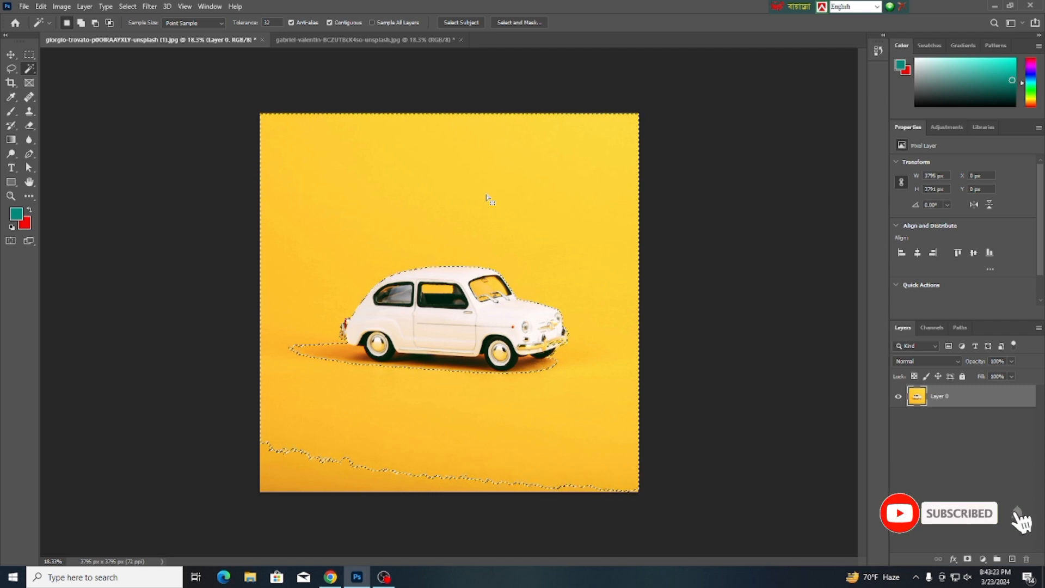
{"action": "key", "text": "Delete"}
{"action": "left_click", "coordinate": [486, 292]}
{"action": "key", "text": "Delete"}
{"action": "left_click", "coordinate": [445, 290]}
{"action": "key", "text": "Delete"}
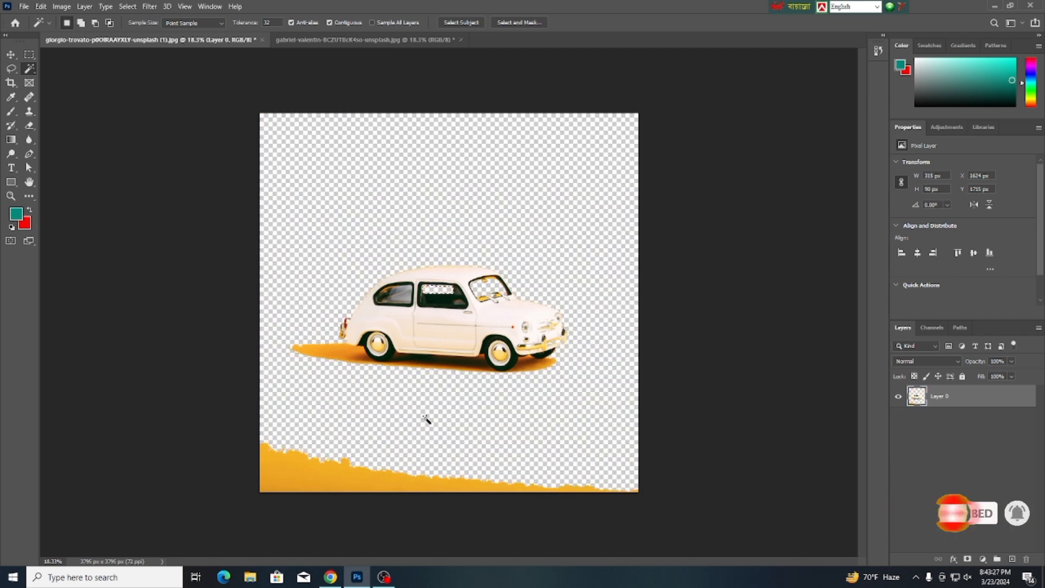
Delete the remaining yellow strip along the photo's lower edge and the orange shadow behind the car with Magic Wand.
{"action": "left_click", "coordinate": [342, 478]}
{"action": "key", "text": "Delete"}
{"action": "left_click", "coordinate": [321, 350]}
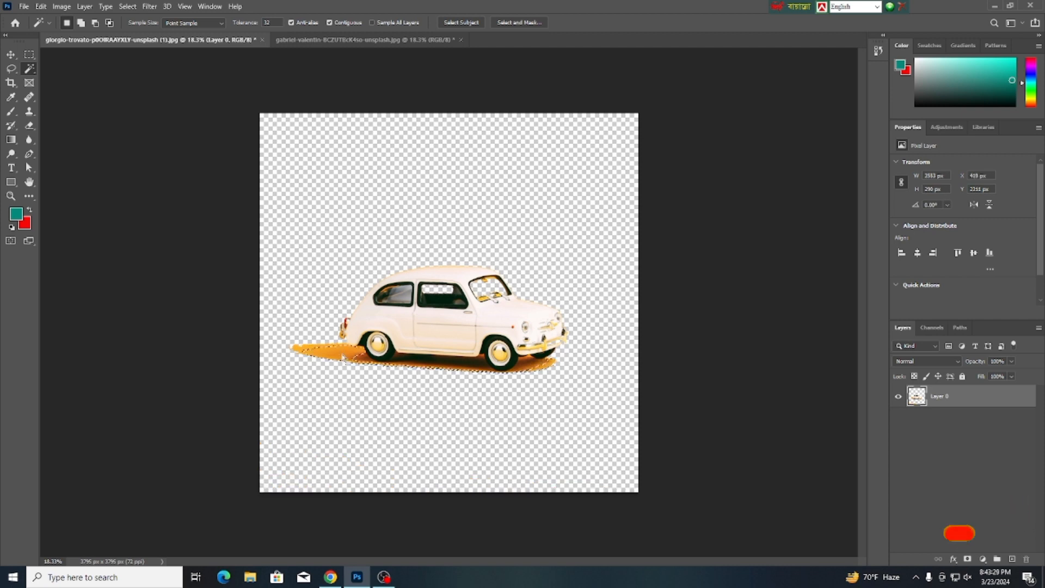
{"action": "key", "text": "Delete"}
{"action": "key", "text": "Delete"}
Remove the leftover dark orange shadow beneath the car and its front bumper with Magic Wand selections.
{"action": "left_click", "coordinate": [425, 361]}
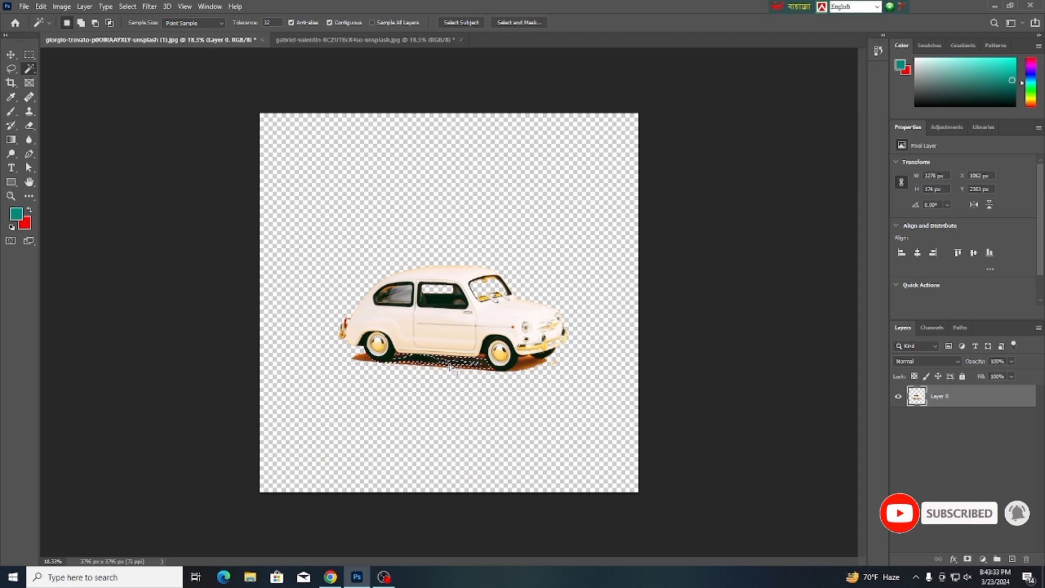
{"action": "left_click", "coordinate": [532, 366]}
{"action": "key", "text": "Delete"}
{"action": "left_click", "coordinate": [532, 363]}
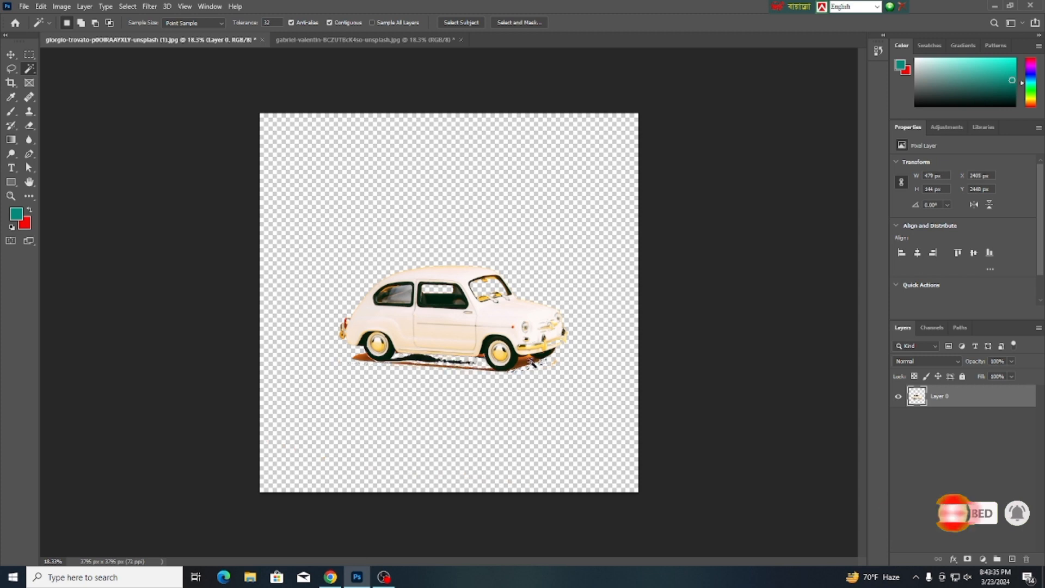
{"action": "key", "text": "Delete"}
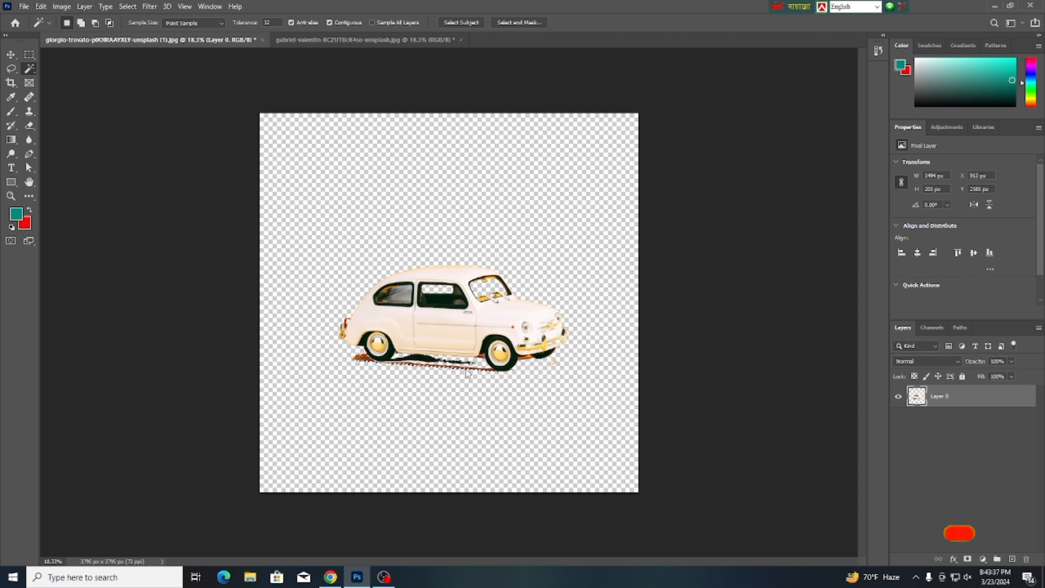
{"action": "key", "text": "Delete"}
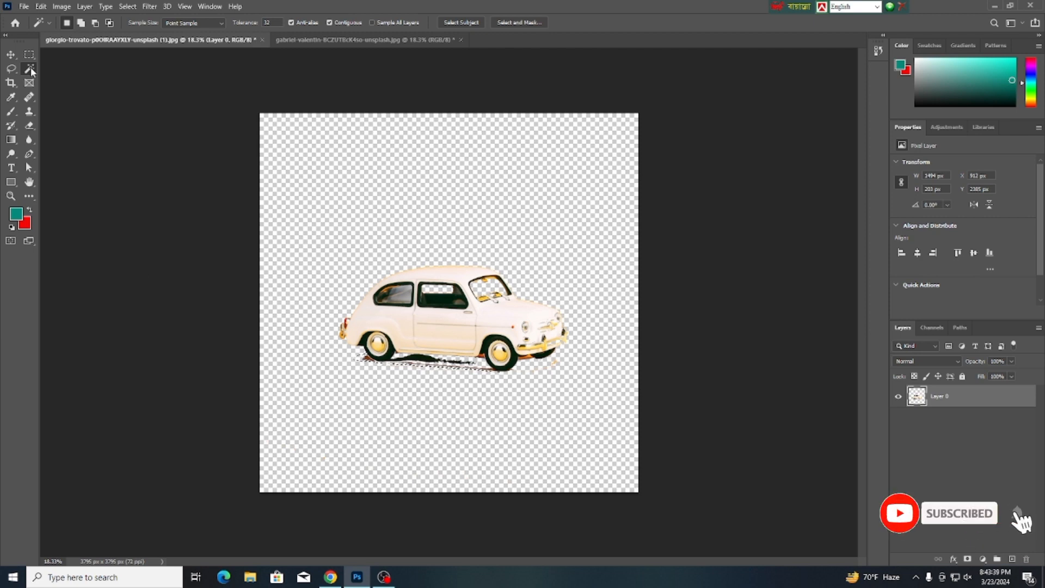
{"action": "right_click", "coordinate": [30, 70]}
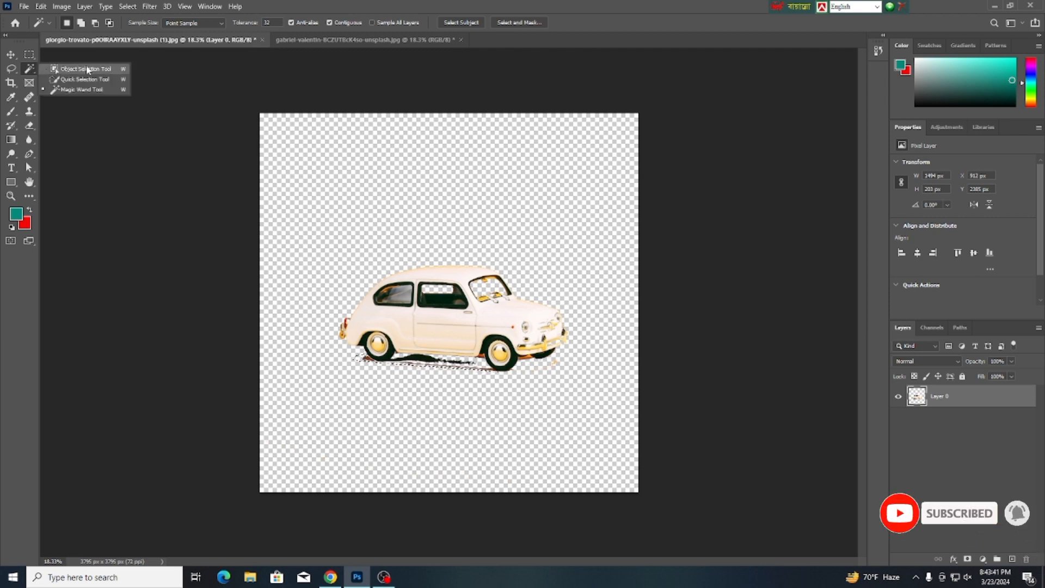
{"action": "left_click", "coordinate": [85, 79]}
{"action": "left_click", "coordinate": [11, 55]}
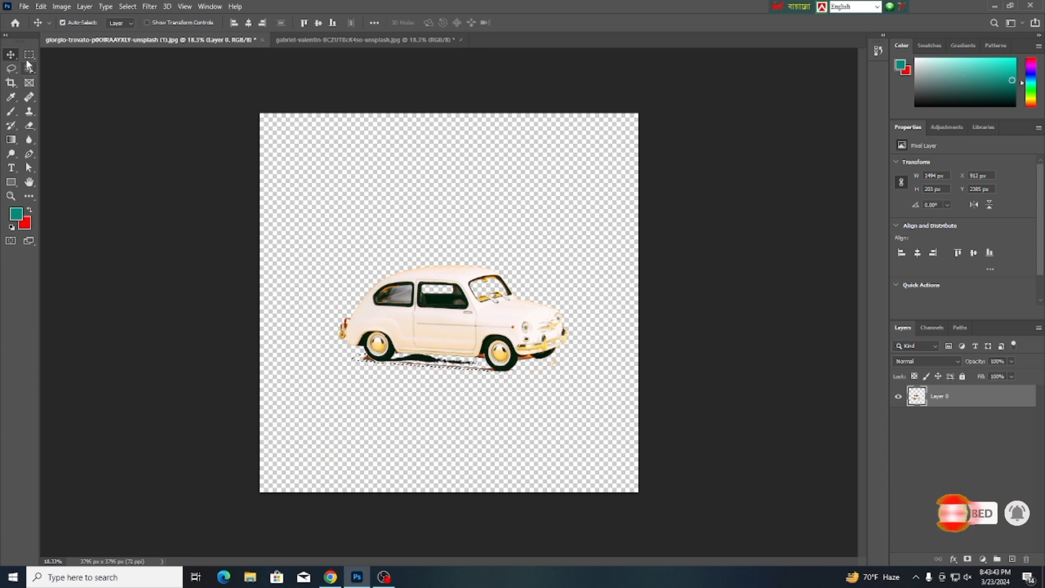
{"action": "left_click", "coordinate": [12, 69]}
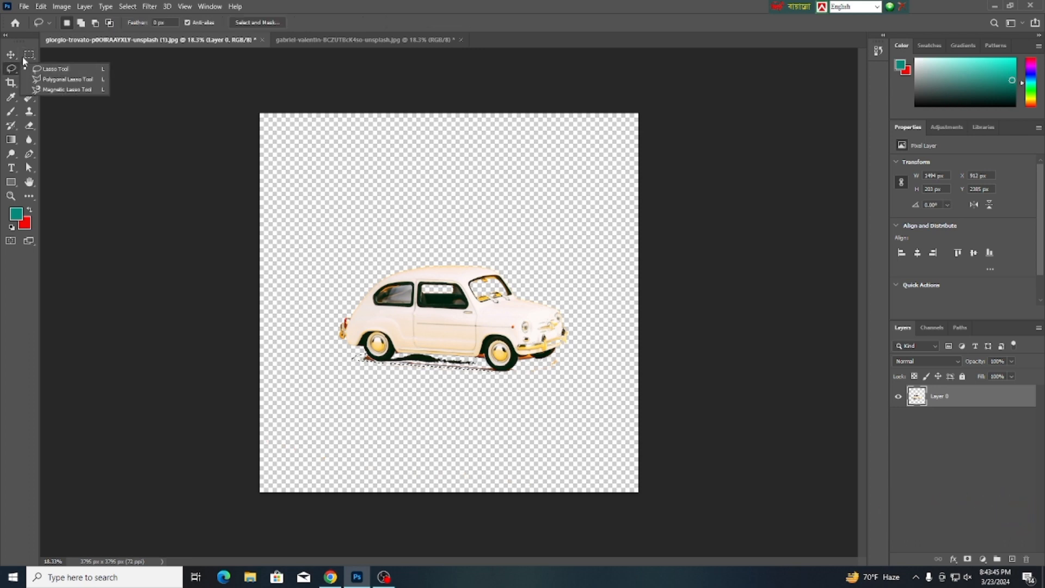
{"action": "left_click", "coordinate": [12, 55]}
{"action": "left_click_drag", "start_coordinate": [31, 69], "coordinate": [50, 73]}
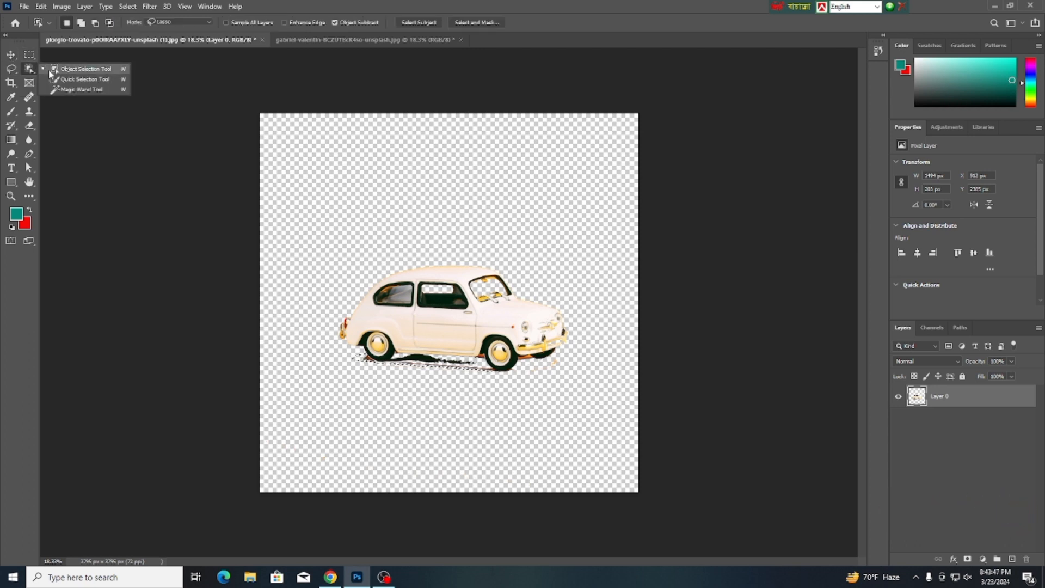
{"action": "left_click", "coordinate": [65, 73]}
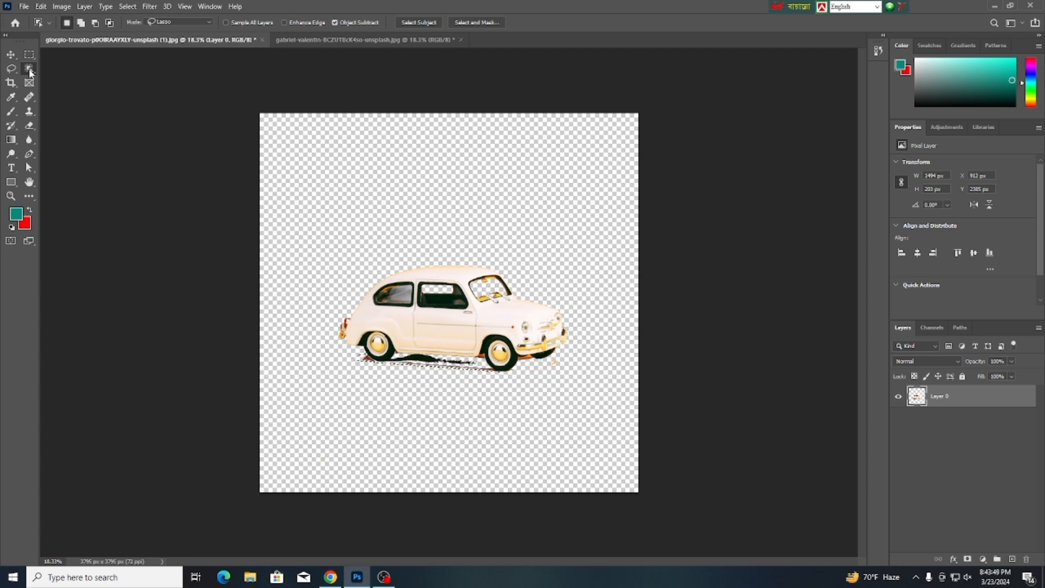
{"action": "right_click", "coordinate": [28, 70]}
{"action": "left_click", "coordinate": [62, 70]}
{"action": "left_click", "coordinate": [11, 55]}
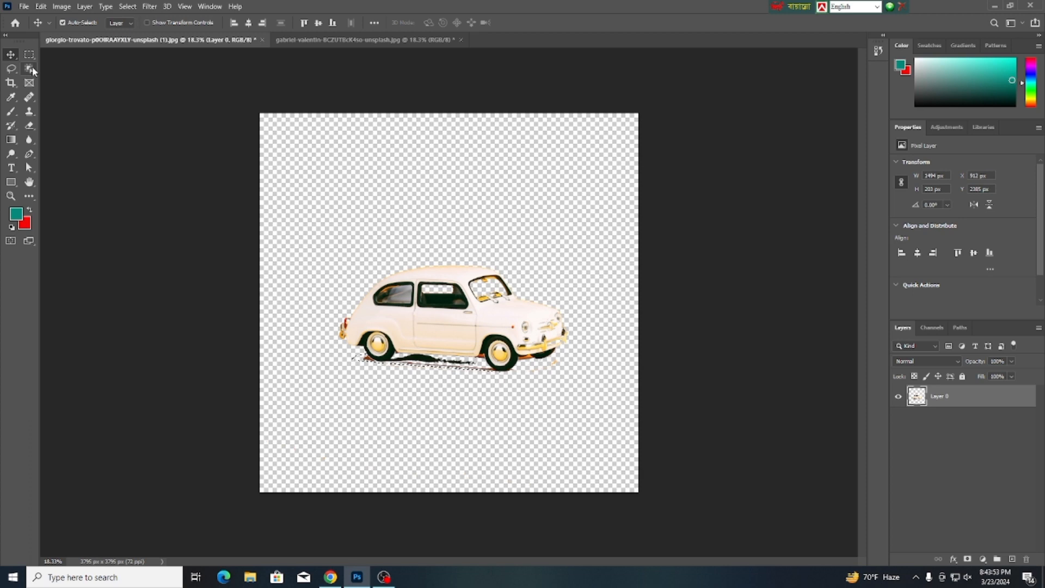
{"action": "left_click", "coordinate": [31, 69]}
{"action": "left_click", "coordinate": [48, 72]}
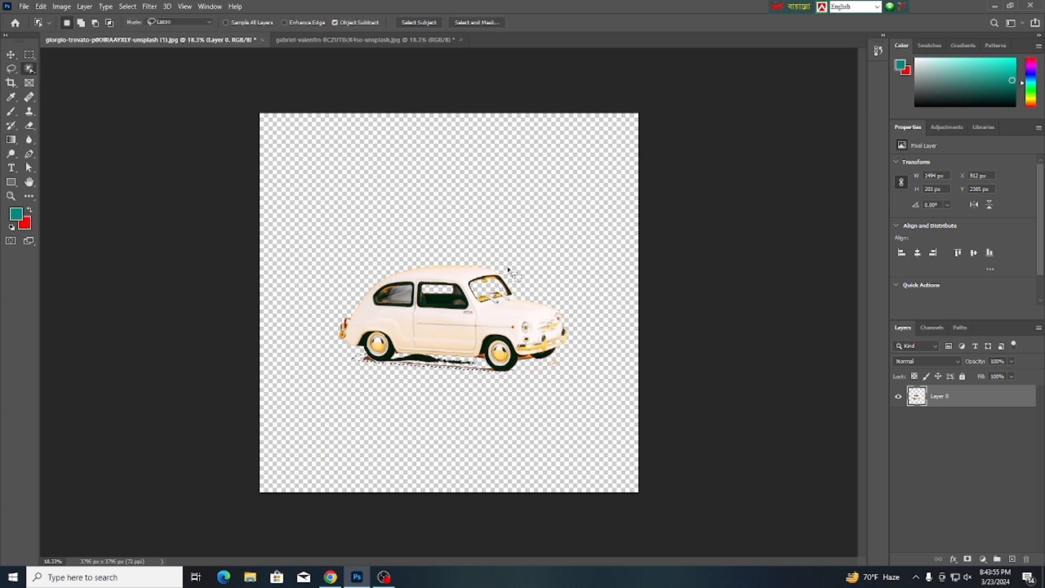
Close the car document without saving and unlock the Background layer of the basketball player photo.
{"action": "left_click", "coordinate": [262, 40]}
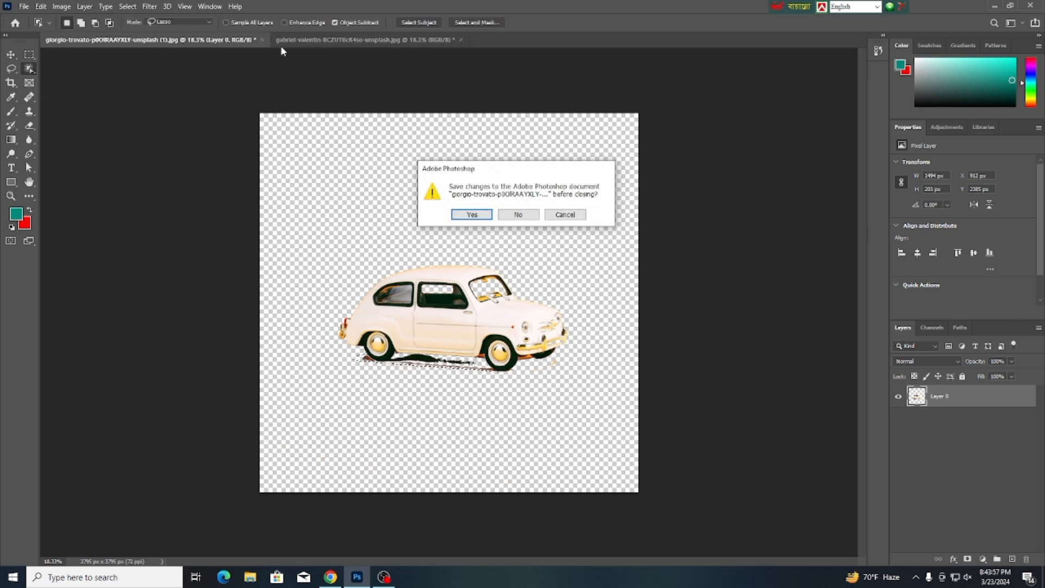
{"action": "left_click", "coordinate": [518, 215]}
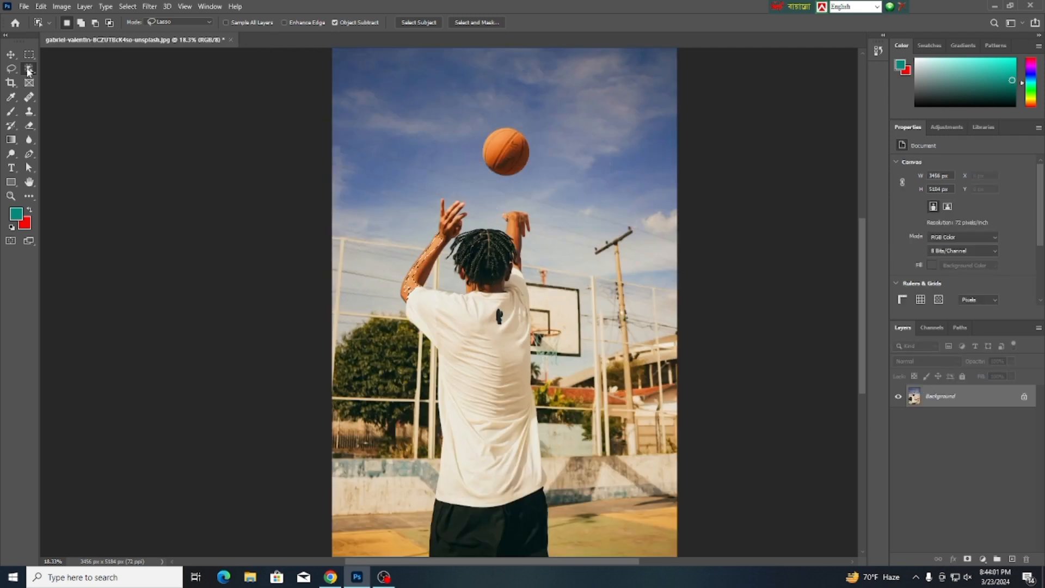
{"action": "left_click", "coordinate": [11, 55]}
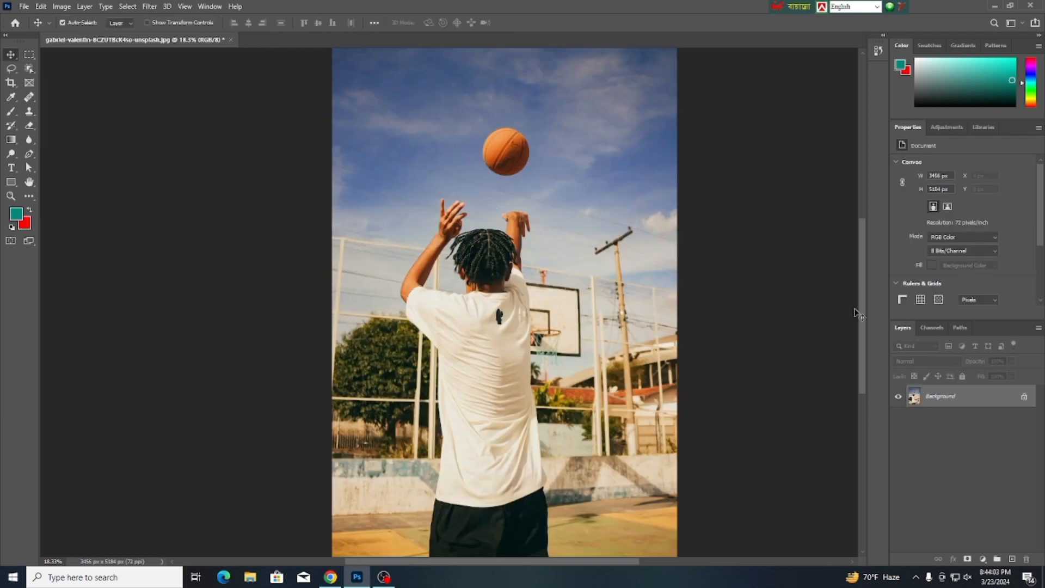
{"action": "left_click", "coordinate": [1024, 397]}
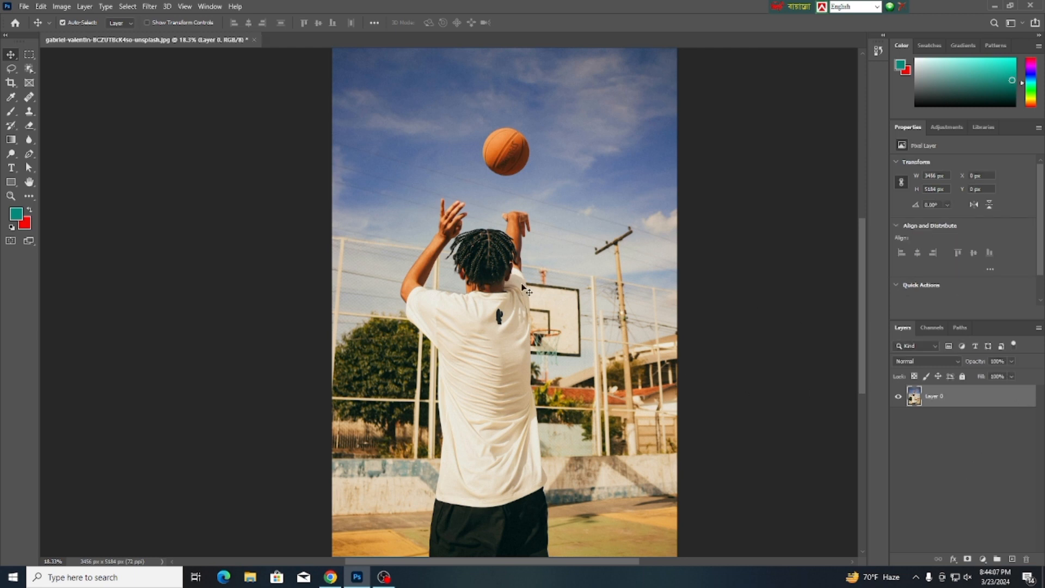
Crop the basketball player photo inward on all four sides to about 3204 by 4248 px, and undo the crop.
{"action": "key", "text": "ctrl+minus"}
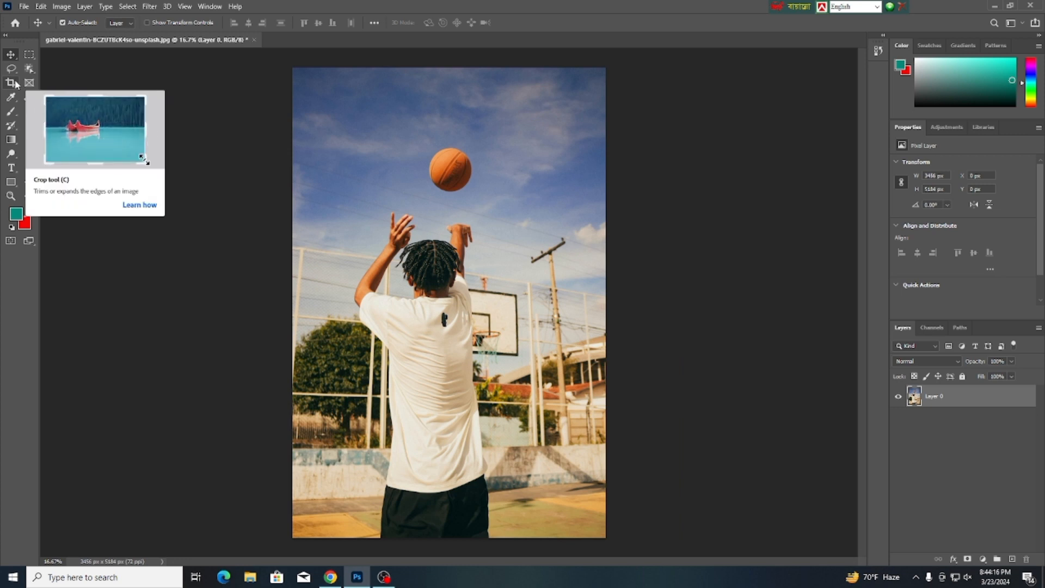
{"action": "left_click", "coordinate": [11, 82]}
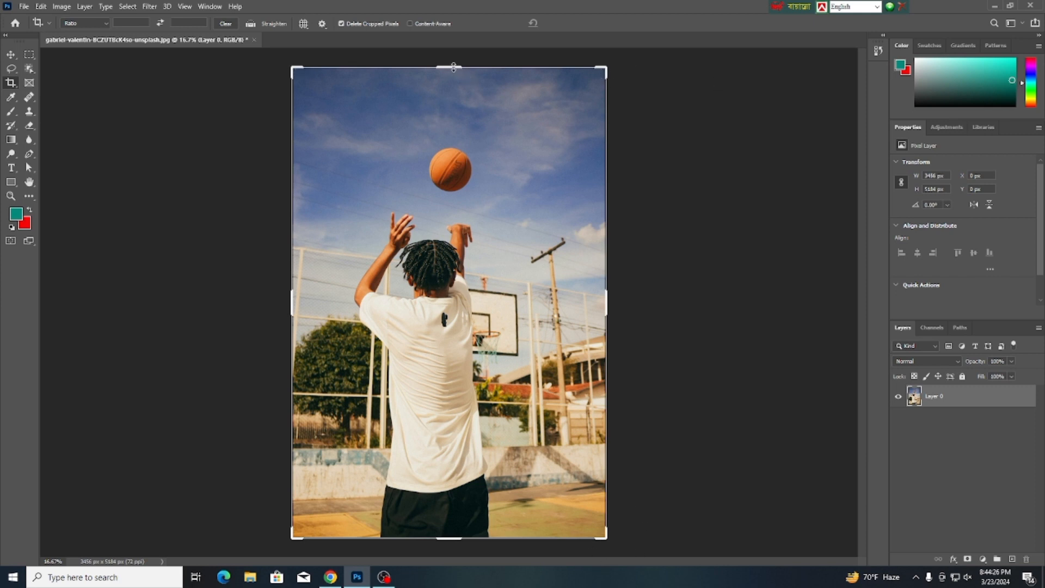
{"action": "mouse_move", "coordinate": [457, 66]}
{"action": "left_mouse_down"}
{"action": "mouse_move", "coordinate": [454, 108]}
{"action": "mouse_move", "coordinate": [454, 66]}
{"action": "left_mouse_up"}
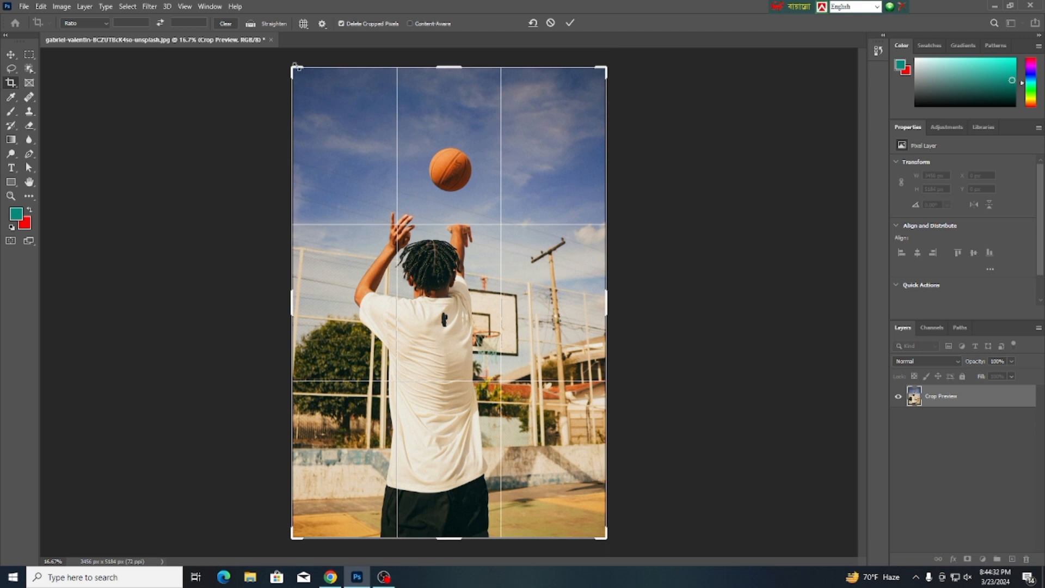
{"action": "mouse_move", "coordinate": [293, 67]}
{"action": "left_mouse_down"}
{"action": "mouse_move", "coordinate": [399, 190]}
{"action": "mouse_move", "coordinate": [300, 102]}
{"action": "mouse_move", "coordinate": [278, 65]}
{"action": "mouse_move", "coordinate": [292, 67]}
{"action": "left_mouse_up"}
{"action": "left_click_drag", "start_coordinate": [452, 66], "coordinate": [452, 85]}
{"action": "left_click_drag", "start_coordinate": [457, 520], "coordinate": [457, 495]}
{"action": "mouse_move", "coordinate": [606, 301]}
{"action": "left_mouse_down"}
{"action": "mouse_move", "coordinate": [604, 287]}
{"action": "mouse_move", "coordinate": [594, 293]}
{"action": "left_mouse_up"}
{"action": "left_click_drag", "start_coordinate": [292, 303], "coordinate": [299, 303]}
{"action": "key", "text": "Return"}
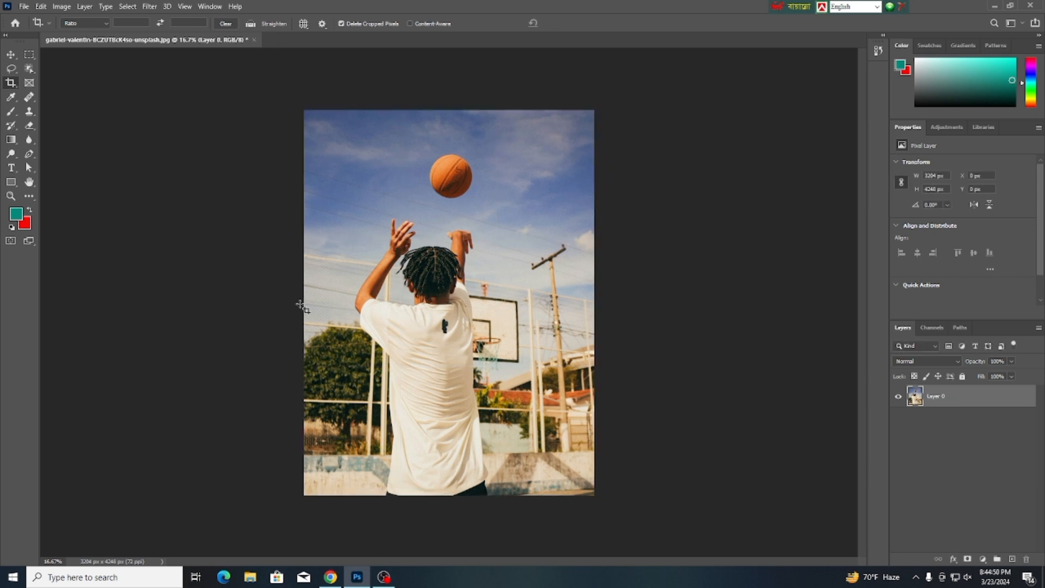
{"action": "key", "text": "ctrl"}
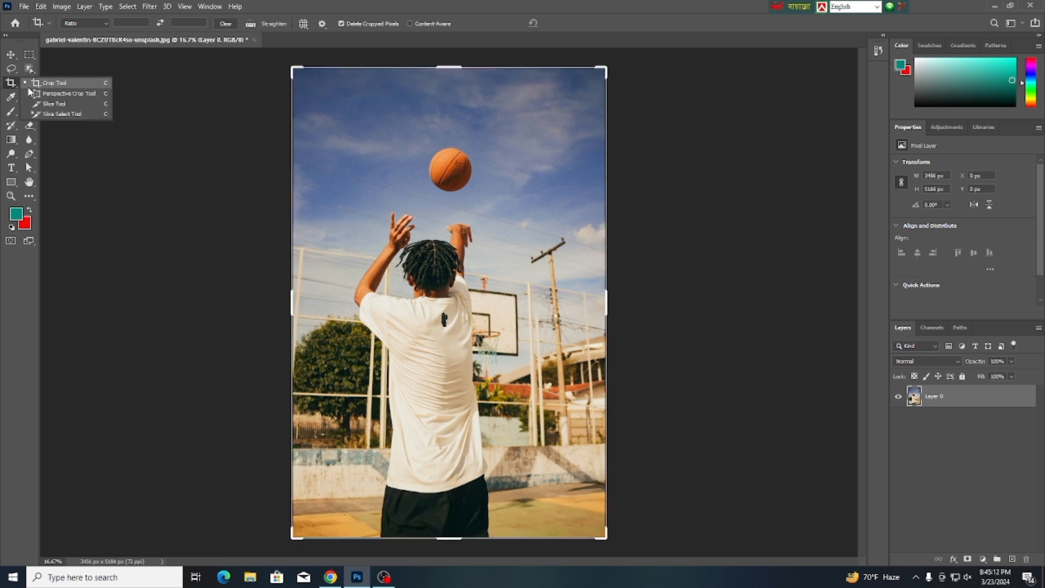
{"action": "left_click", "coordinate": [71, 95]}
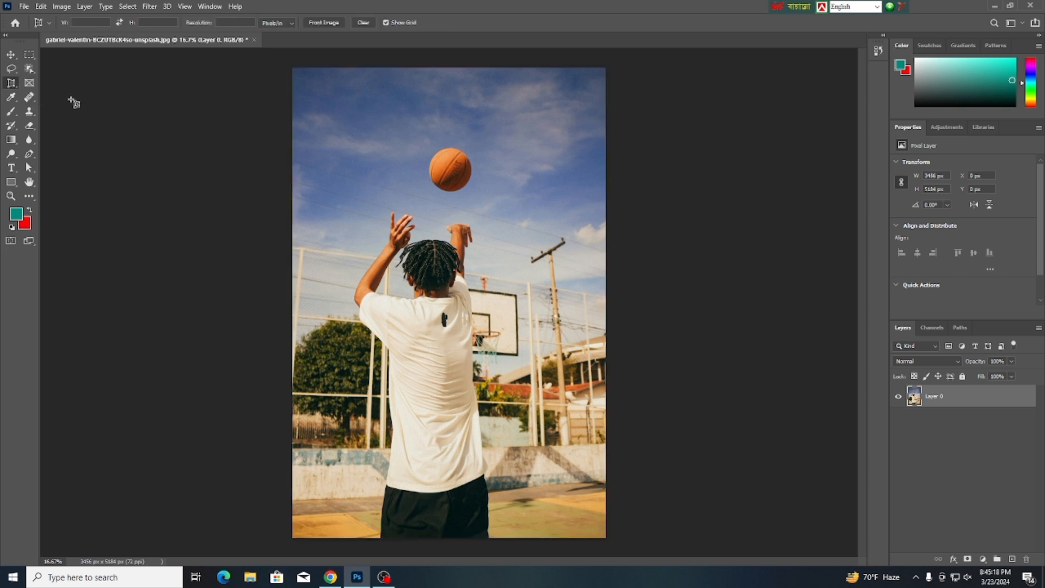
{"action": "left_click", "coordinate": [12, 56]}
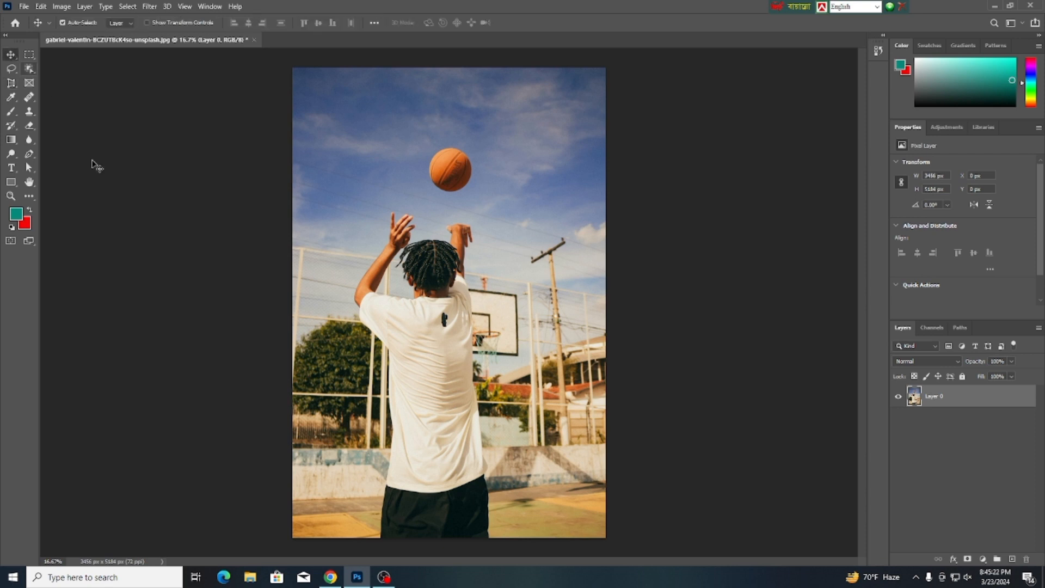
Switch to Chrome and download the free Unsplash photo of a dining room table with a bench and framed posters.
{"action": "left_click", "coordinate": [331, 577]}
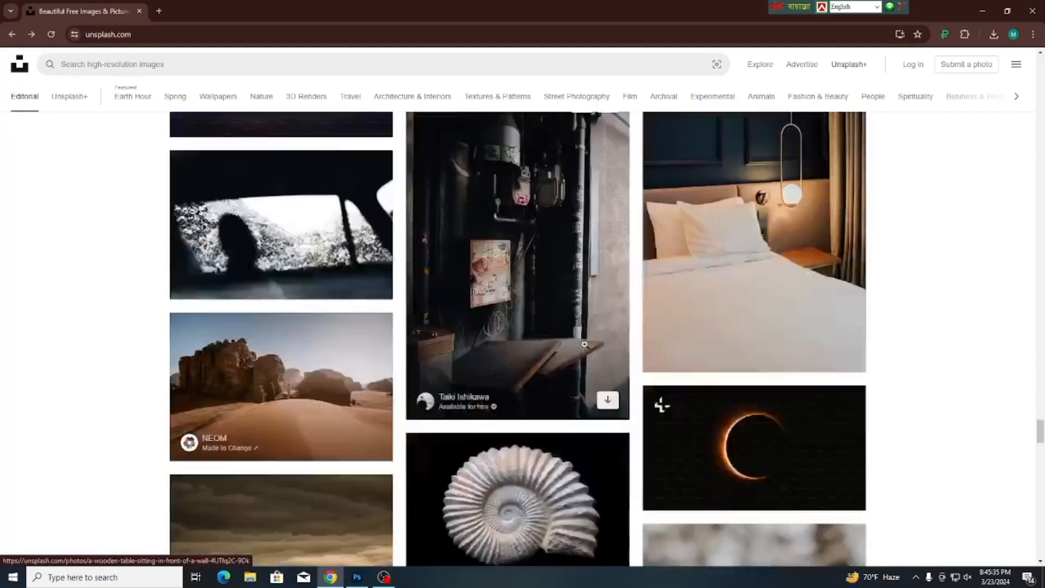
{"action": "scroll", "coordinate": [584, 344], "scroll_direction": "down", "scroll_amount": 15}
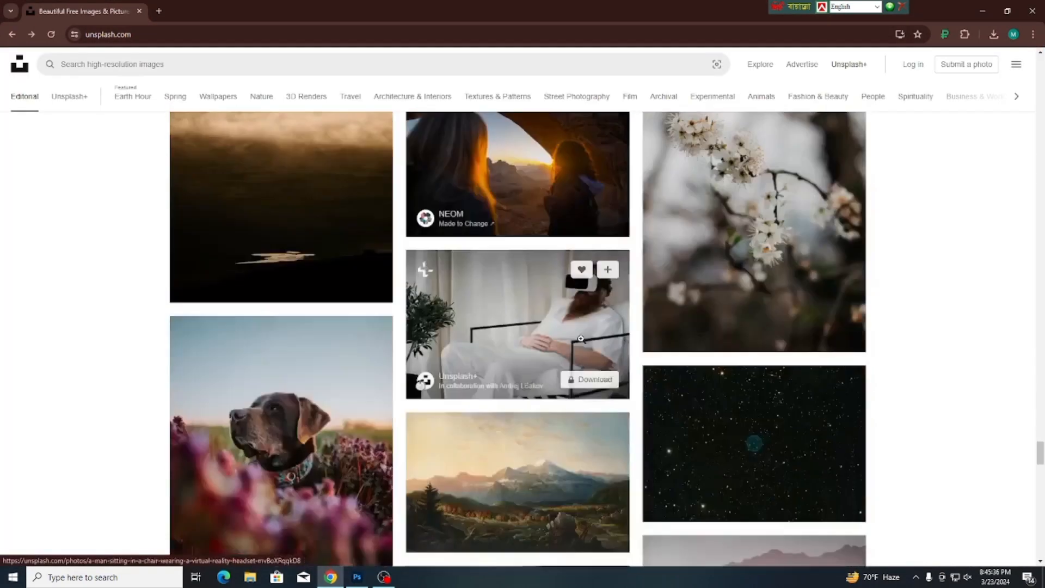
{"action": "left_click", "coordinate": [806, 258]}
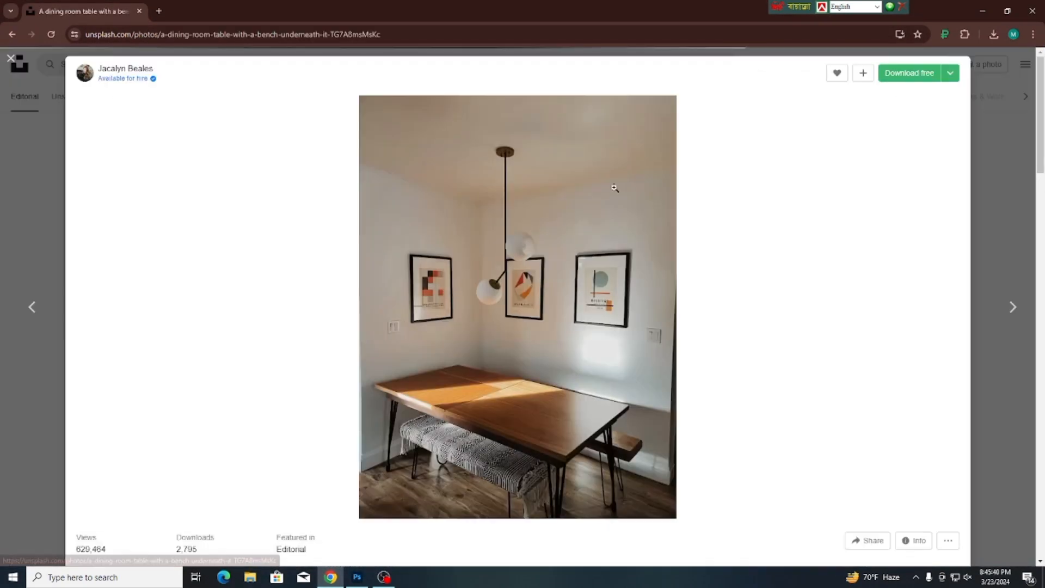
{"action": "left_click", "coordinate": [894, 74]}
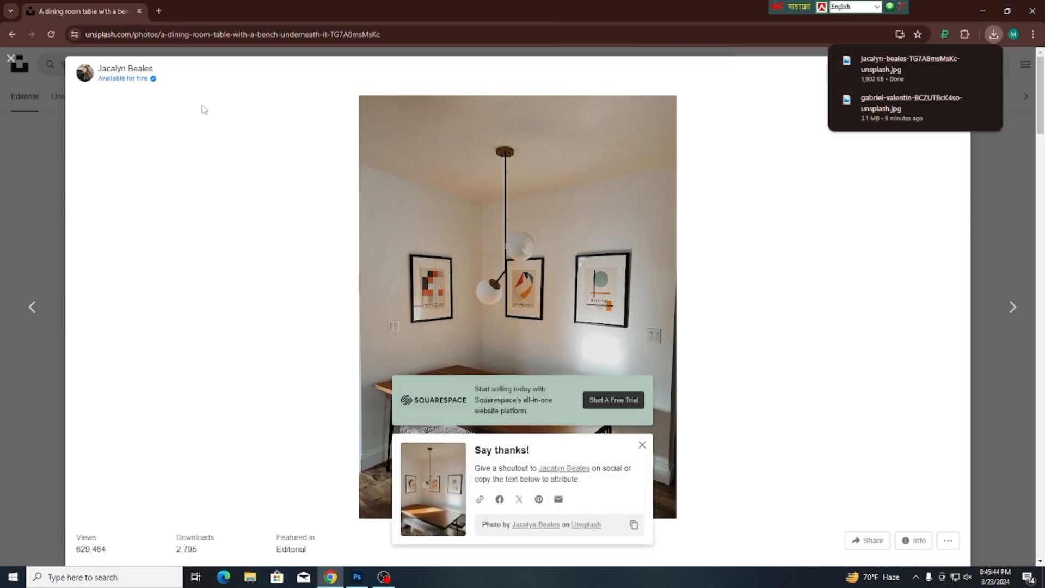
{"action": "left_click", "coordinate": [11, 59]}
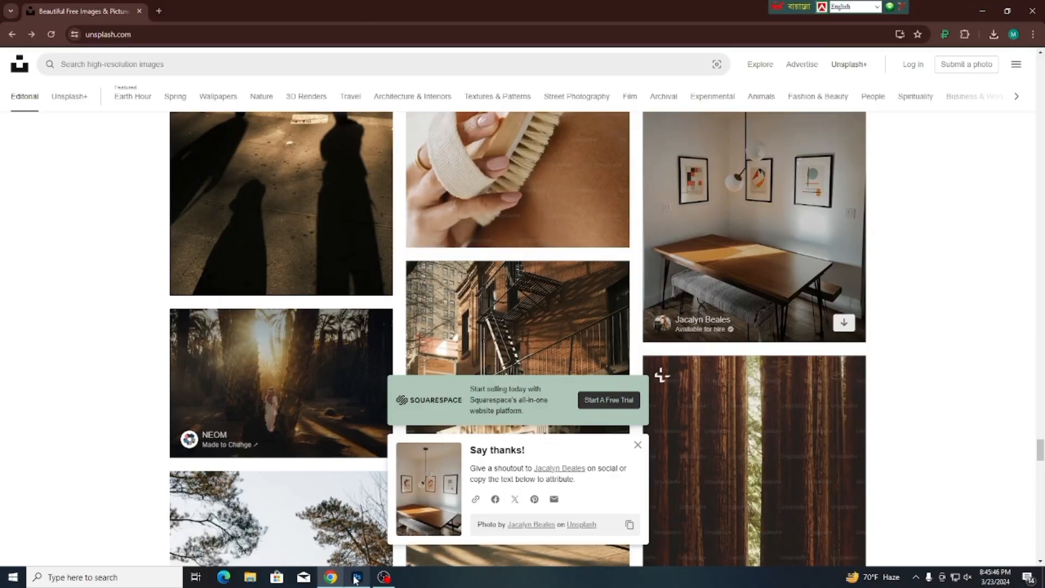
Switch to Photoshop, open the downloaded dining room photo from the Downloads folder and unlock its Background layer.
{"action": "left_click", "coordinate": [360, 580]}
{"action": "left_click", "coordinate": [24, 6]}
{"action": "left_click", "coordinate": [33, 38]}
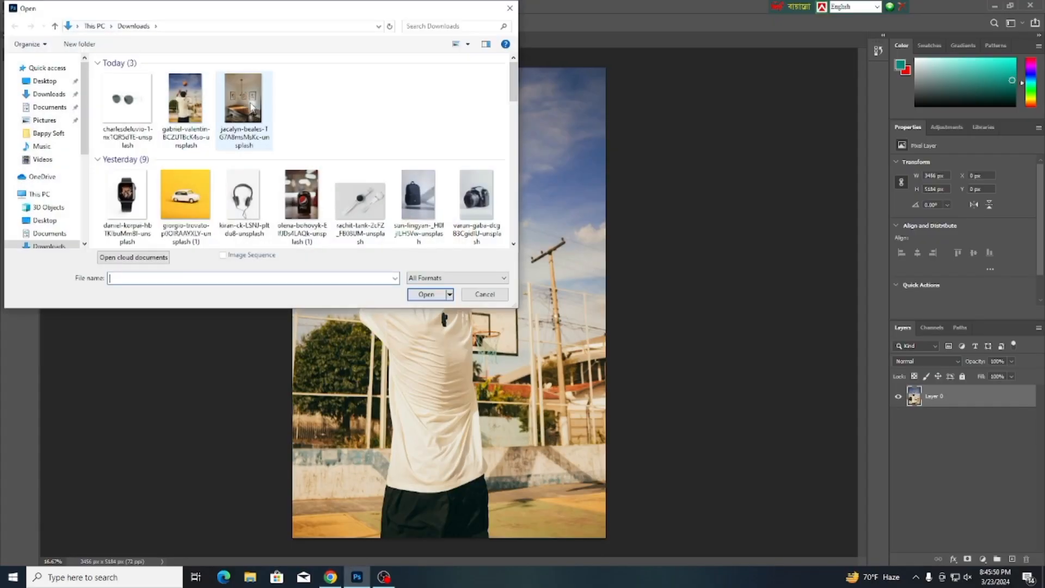
{"action": "left_click", "coordinate": [252, 104]}
{"action": "left_click", "coordinate": [436, 298]}
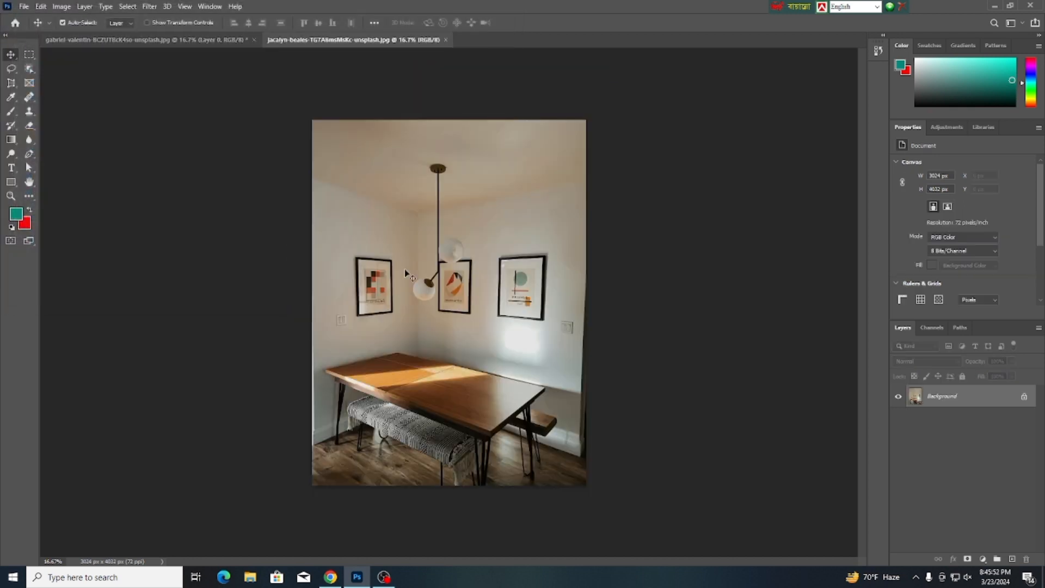
{"action": "scroll", "coordinate": [455, 365], "scroll_direction": "up", "scroll_amount": 4}
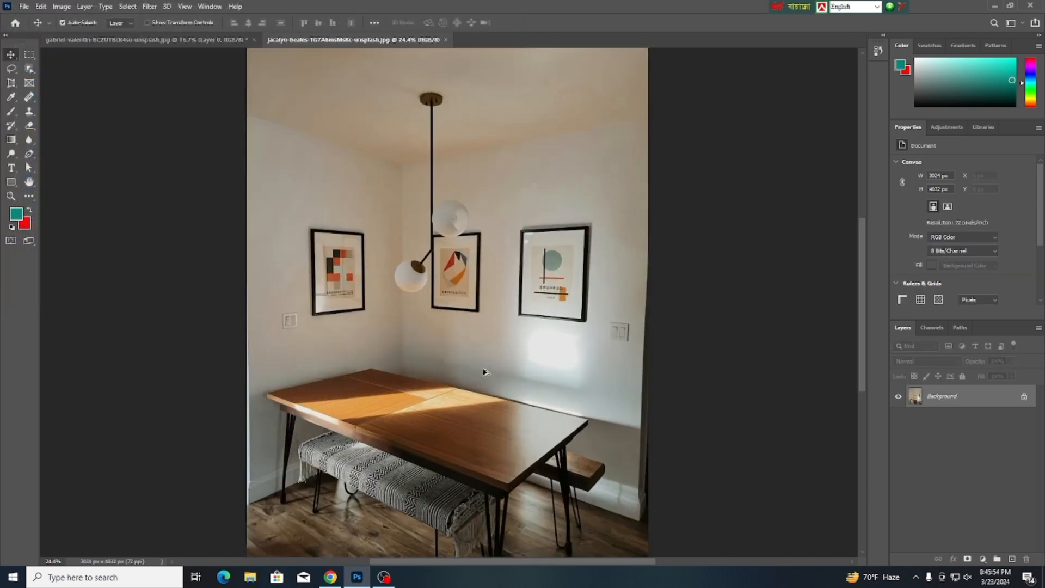
{"action": "scroll", "coordinate": [485, 364], "scroll_direction": "down", "scroll_amount": 4}
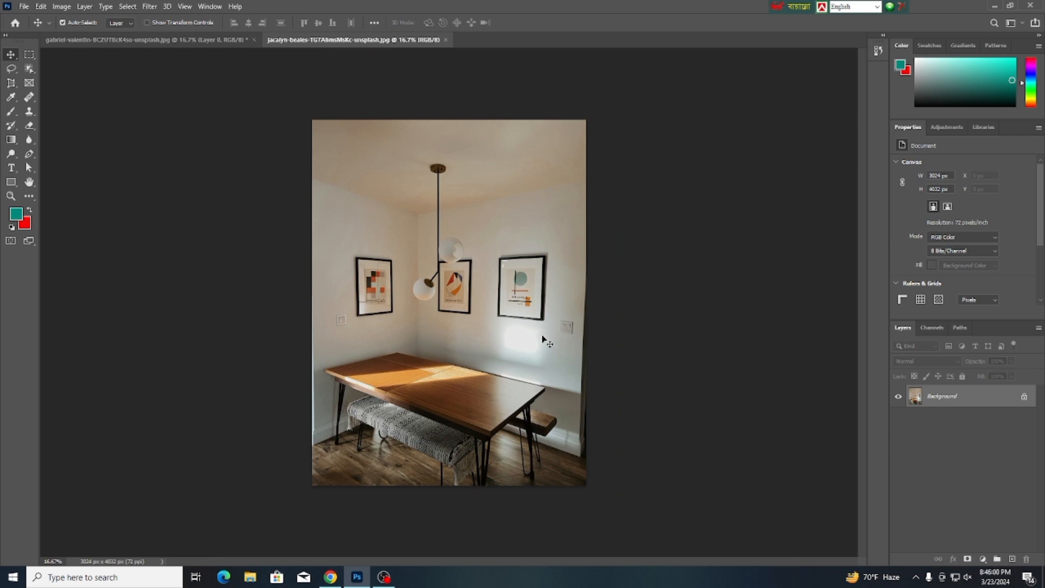
{"action": "left_click", "coordinate": [1022, 396]}
{"action": "scroll", "coordinate": [423, 283], "scroll_direction": "up", "scroll_amount": 1}
{"action": "scroll", "coordinate": [424, 283], "scroll_direction": "down", "scroll_amount": 1}
Try trimming the ceiling off the dining room photo with the Crop tool, and restore the crop frame to the full image.
{"action": "left_click", "coordinate": [12, 84]}
{"action": "right_click", "coordinate": [11, 84]}
{"action": "left_click", "coordinate": [51, 81]}
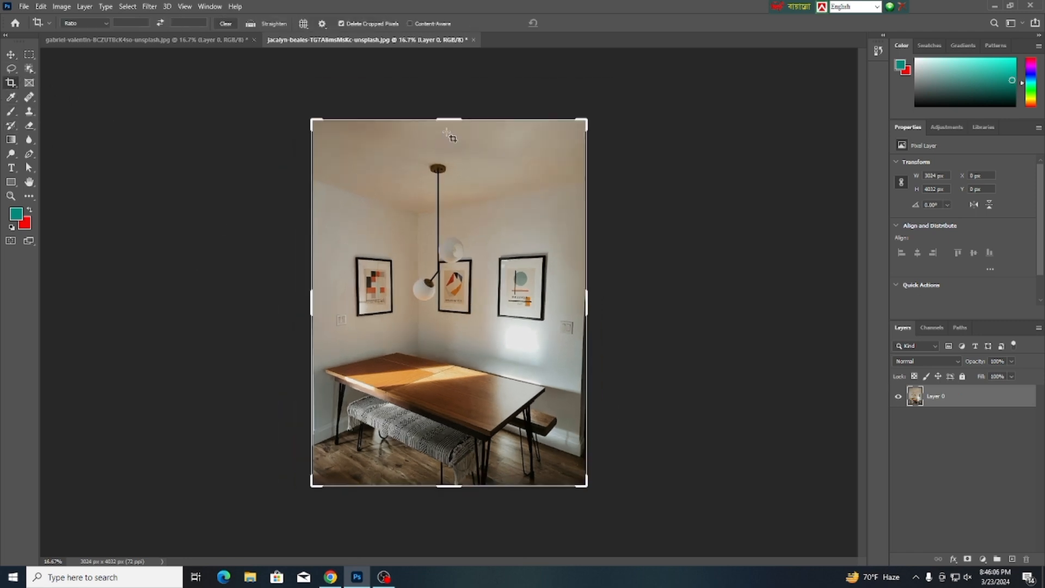
{"action": "left_click_drag", "start_coordinate": [447, 115], "coordinate": [408, 170]}
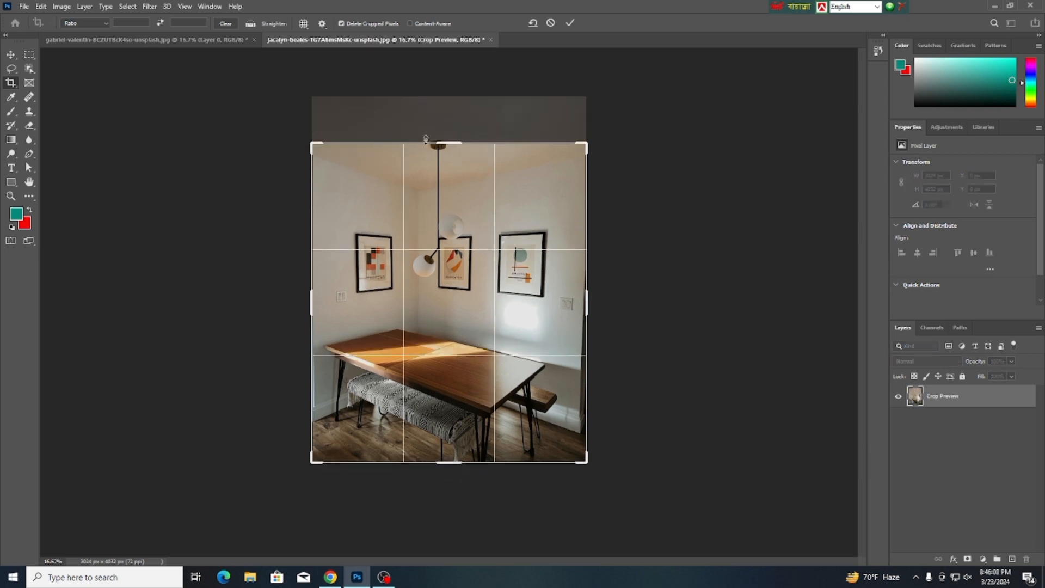
{"action": "left_click_drag", "start_coordinate": [454, 144], "coordinate": [454, 97]}
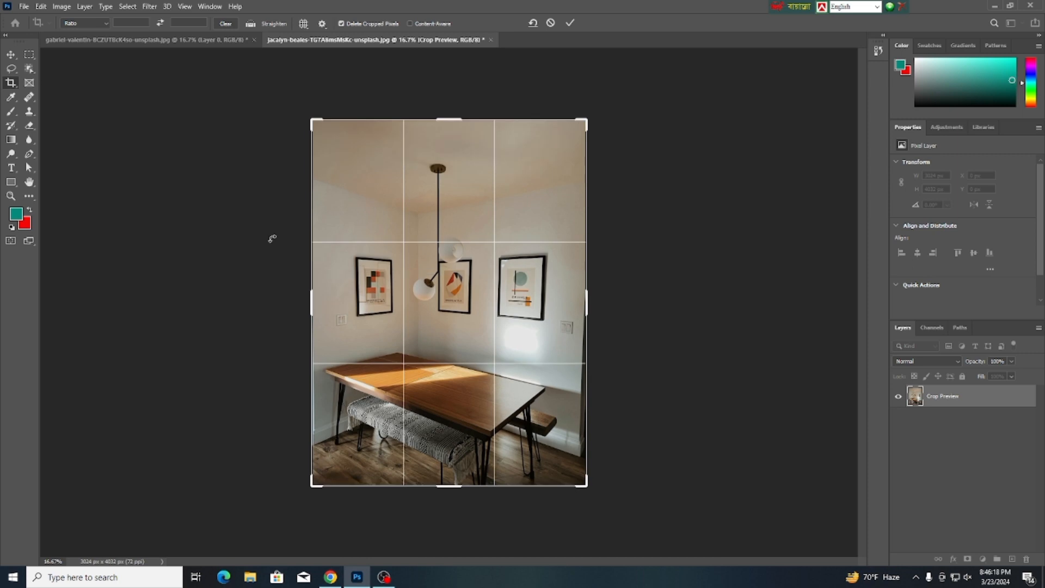
{"action": "key", "text": "Return"}
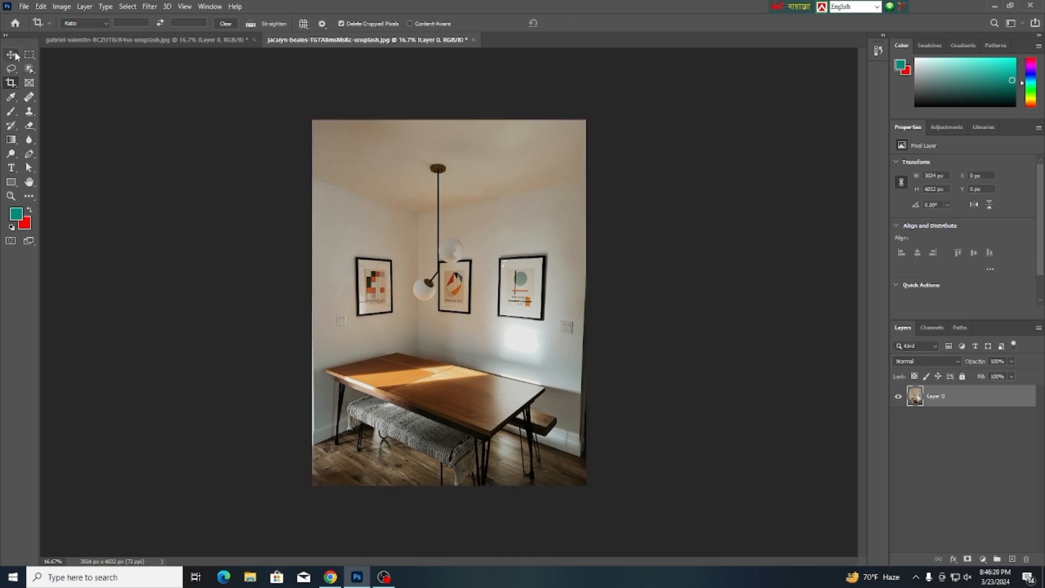
Extract the rightmost Bauhaus poster with the Perspective Crop Tool, placing the crop corners on the four corners of its black frame.
{"action": "left_click", "coordinate": [11, 82]}
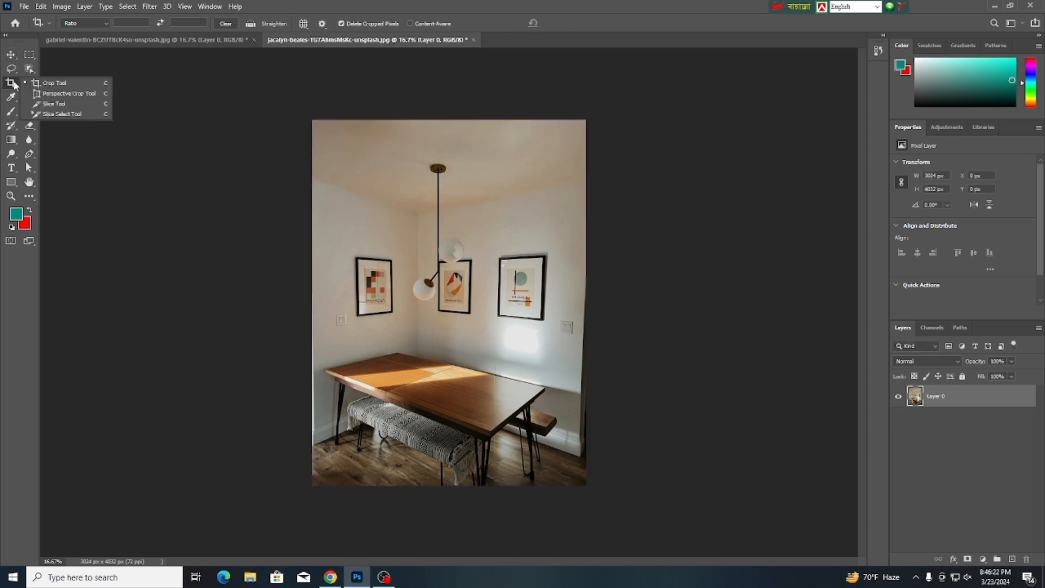
{"action": "left_click", "coordinate": [69, 93]}
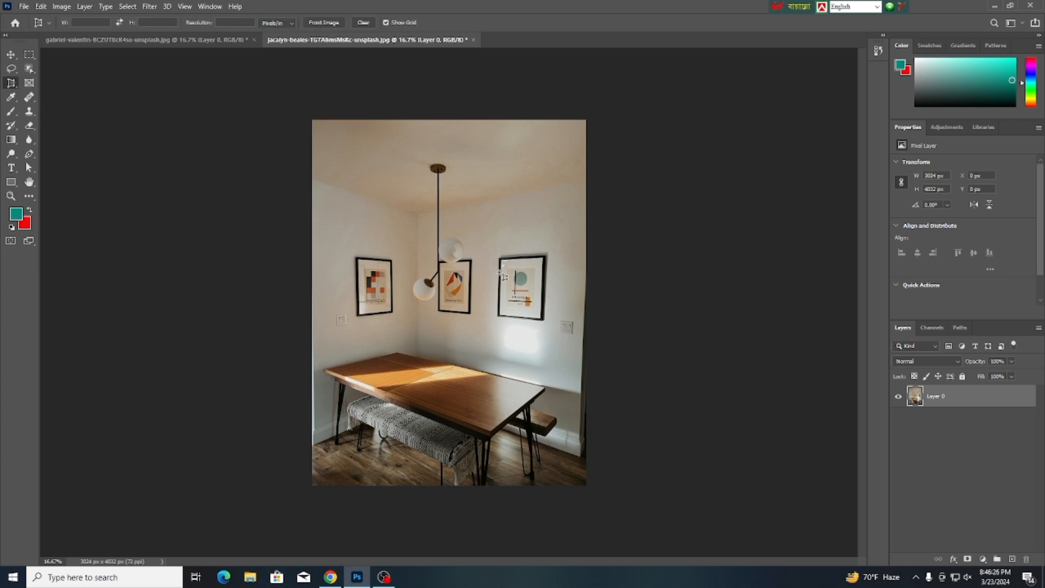
{"action": "key", "text": "ctrl+0"}
{"action": "scroll", "coordinate": [501, 274], "scroll_direction": "up", "scroll_amount": 5}
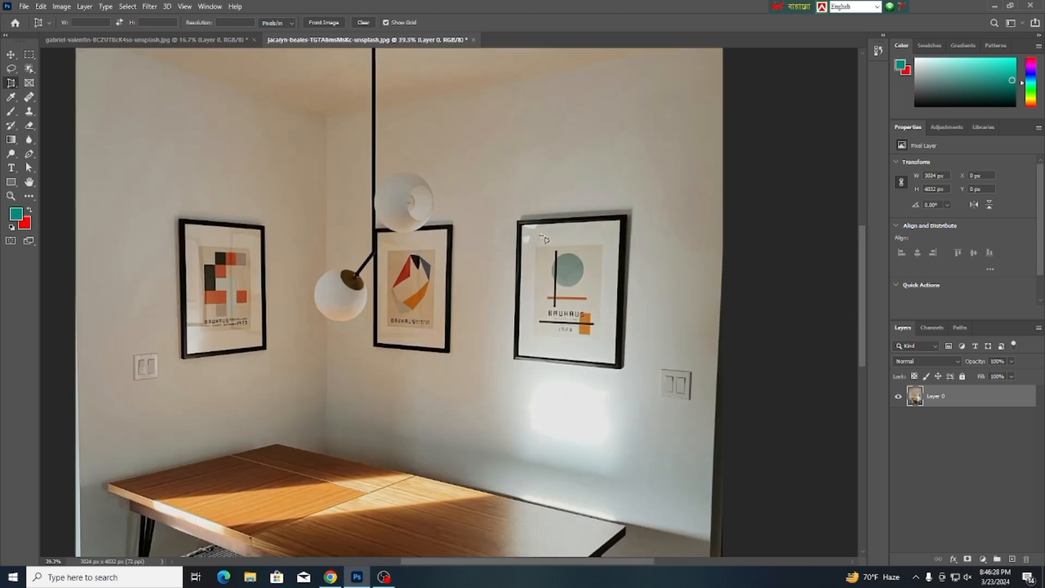
{"action": "left_click", "coordinate": [516, 218]}
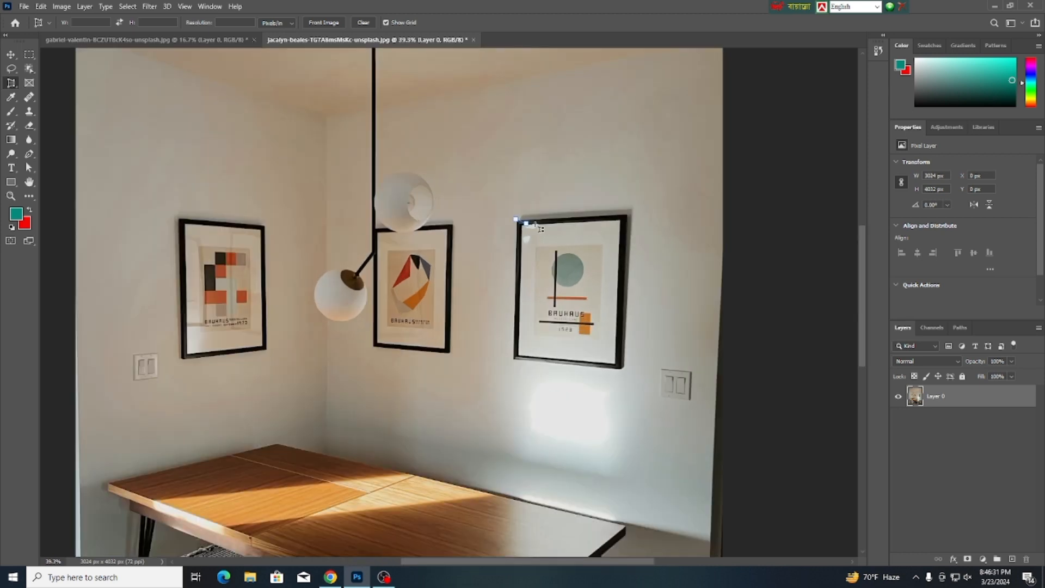
{"action": "left_click", "coordinate": [626, 214]}
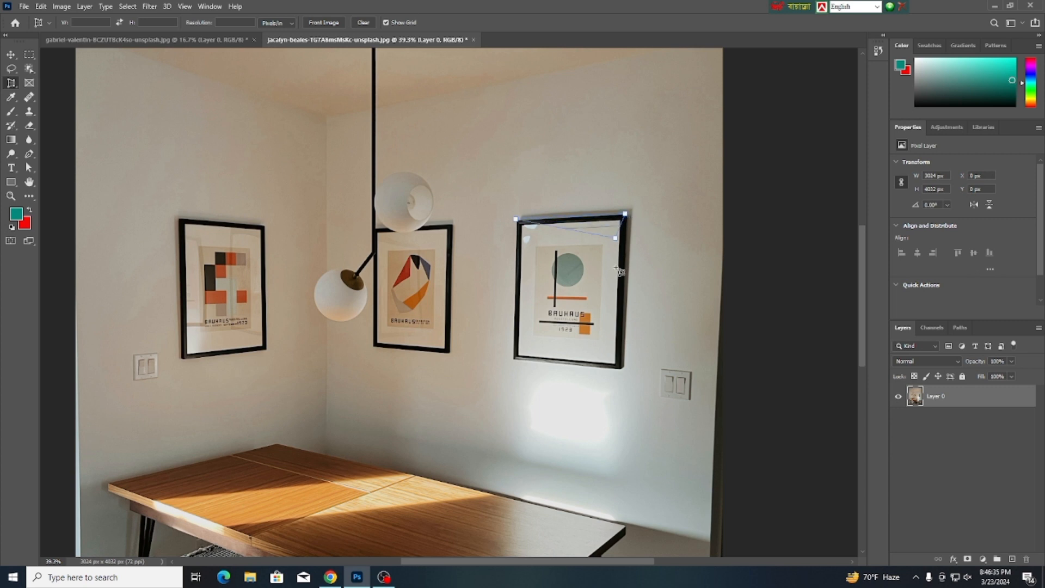
{"action": "left_click", "coordinate": [620, 369]}
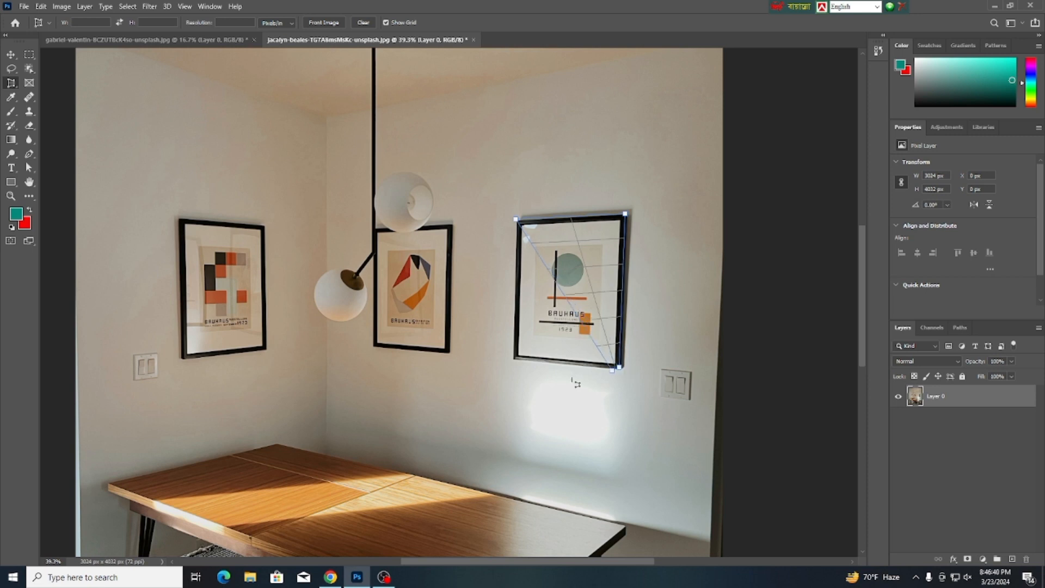
{"action": "left_click", "coordinate": [513, 358]}
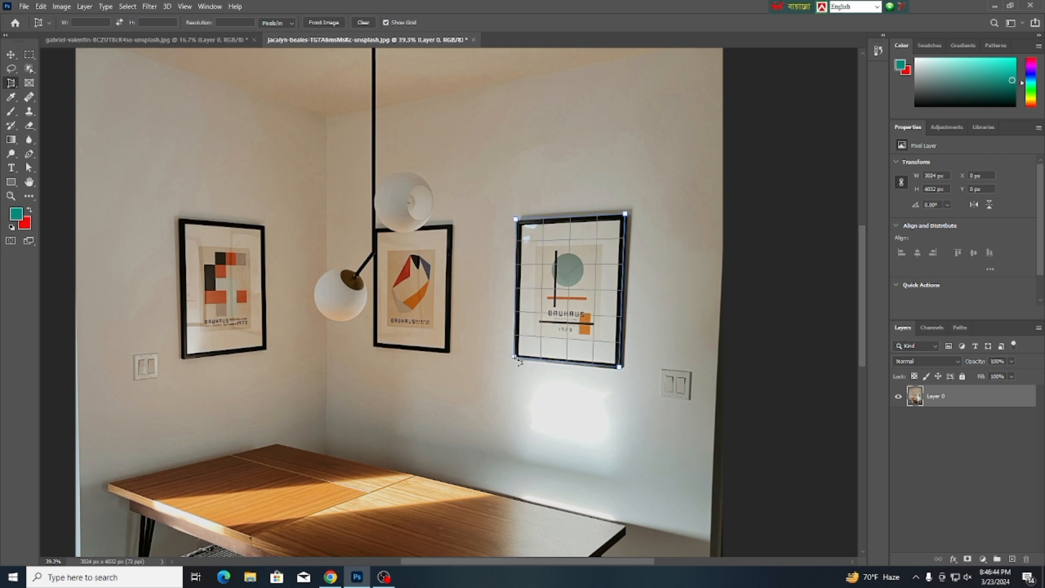
{"action": "left_click", "coordinate": [513, 357]}
{"action": "key", "text": "Return"}
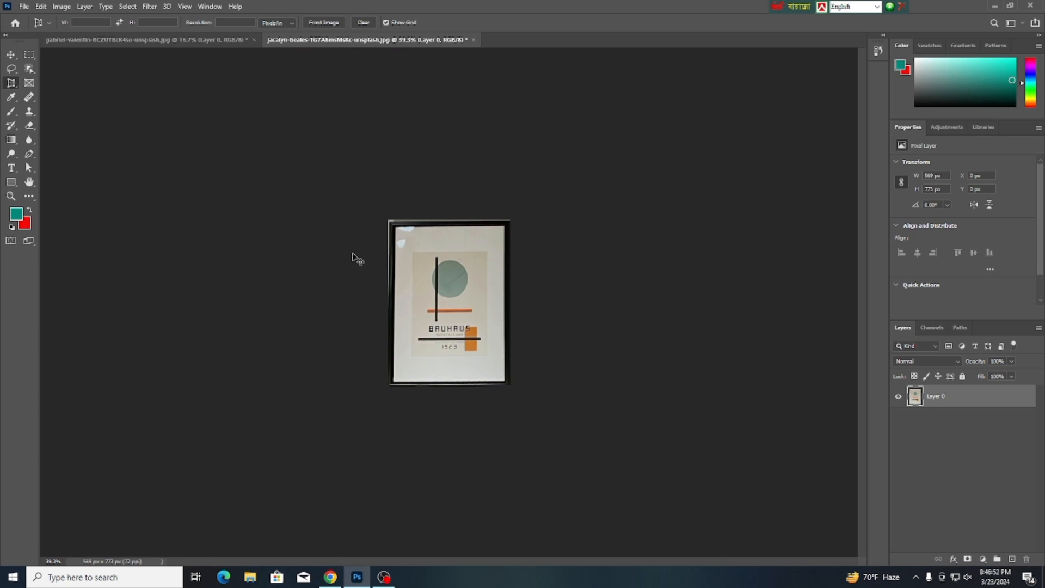
Undo the perspective crop of the Bauhaus poster.
{"action": "key", "text": "ctrl+z"}
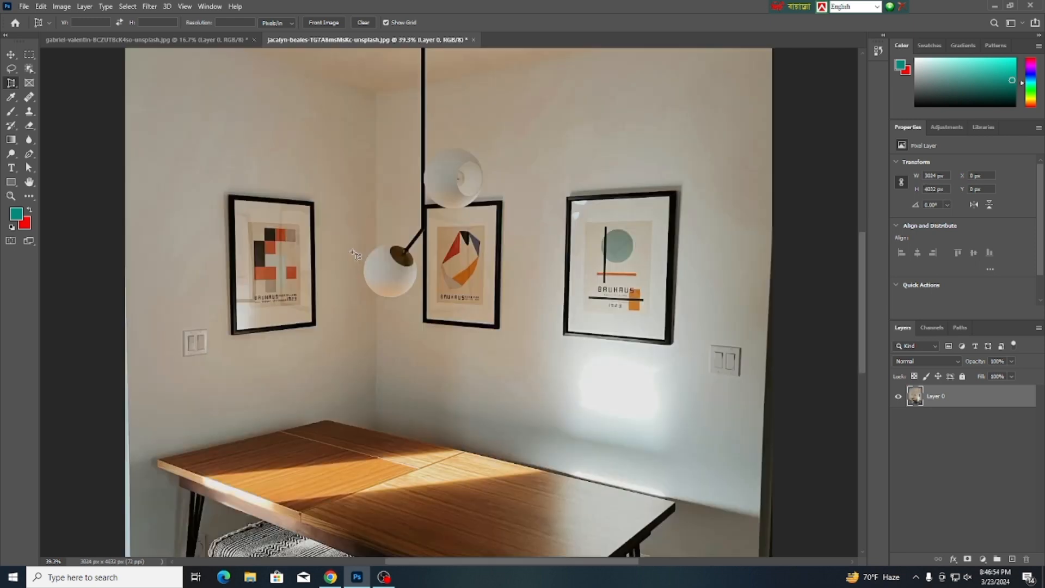
{"action": "scroll", "coordinate": [387, 272], "scroll_direction": "down", "scroll_amount": 2}
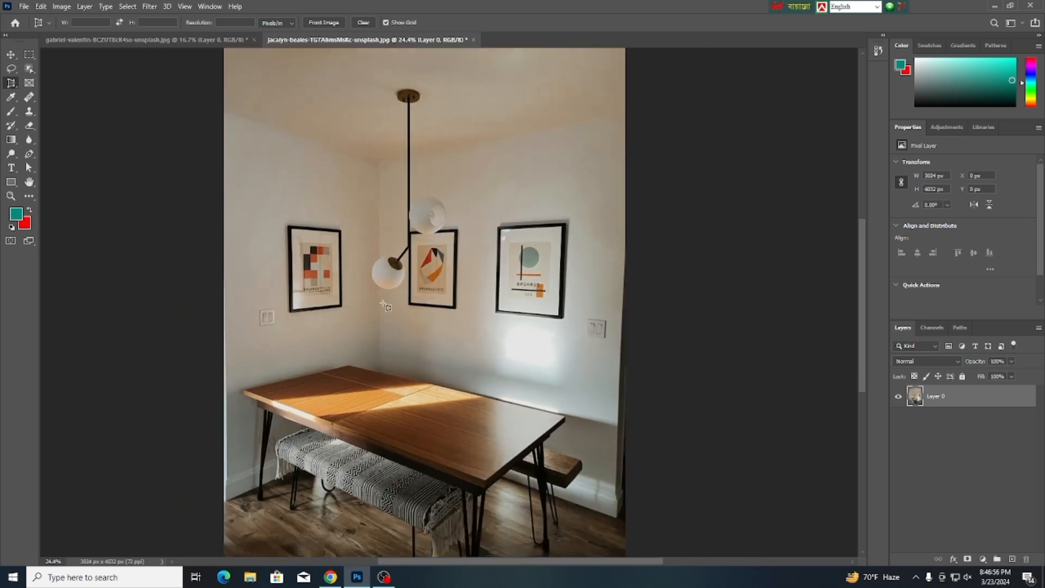
{"action": "scroll", "coordinate": [266, 411], "scroll_direction": "up", "scroll_amount": 1}
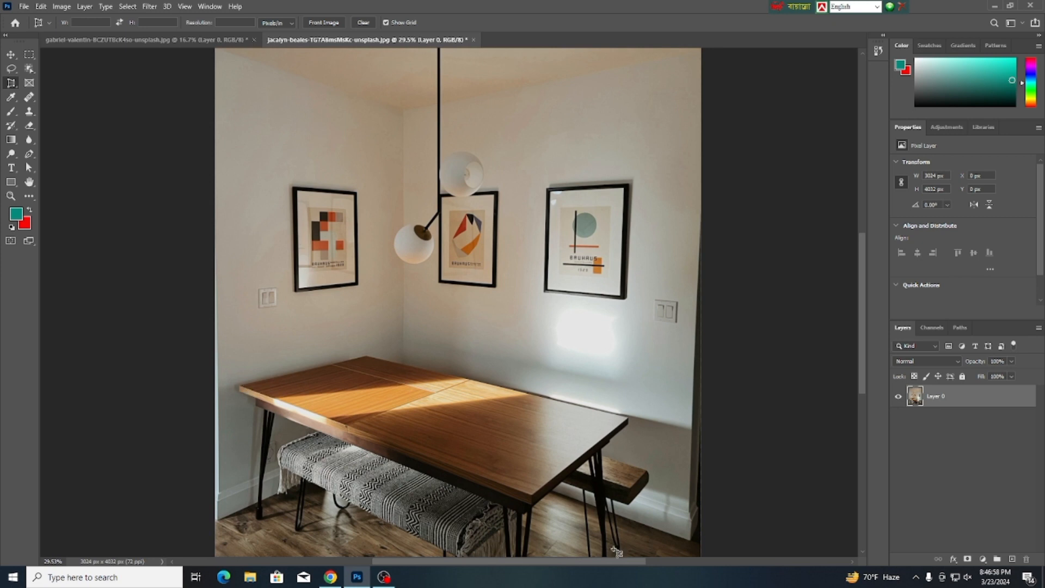
Try cropping the dining room photo to a wide rectangle around the tabletop with the Crop tool, and undo the crop.
{"action": "left_click_drag", "start_coordinate": [11, 85], "coordinate": [49, 81]}
{"action": "left_click_drag", "start_coordinate": [241, 387], "coordinate": [644, 505]}
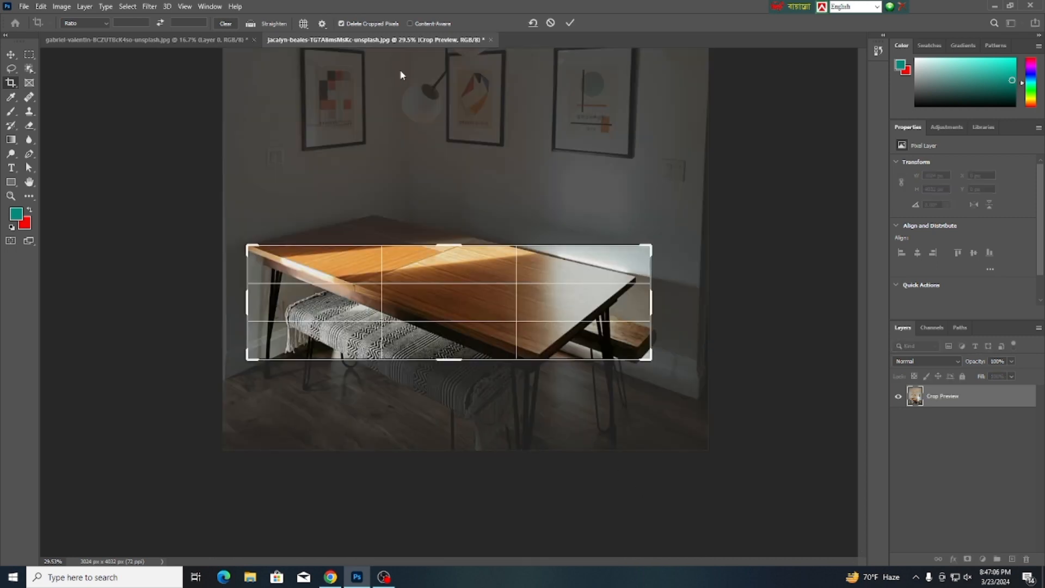
{"action": "key", "text": "Return"}
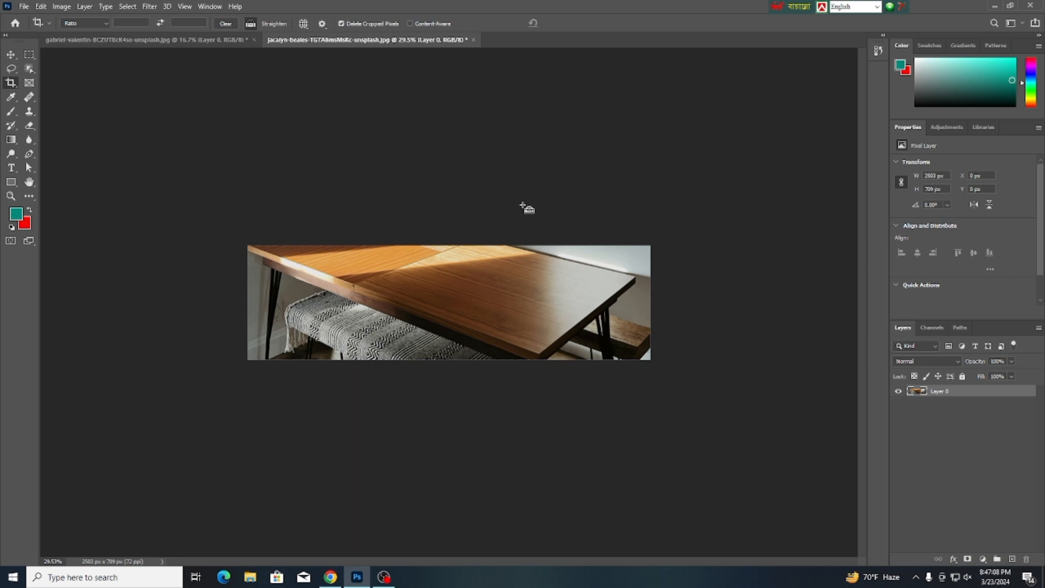
{"action": "key", "text": "ctrl+z"}
Try extracting the tabletop with the Perspective Crop Tool, placing the crop corners on its four corners, and undo the crop.
{"action": "right_click", "coordinate": [15, 84]}
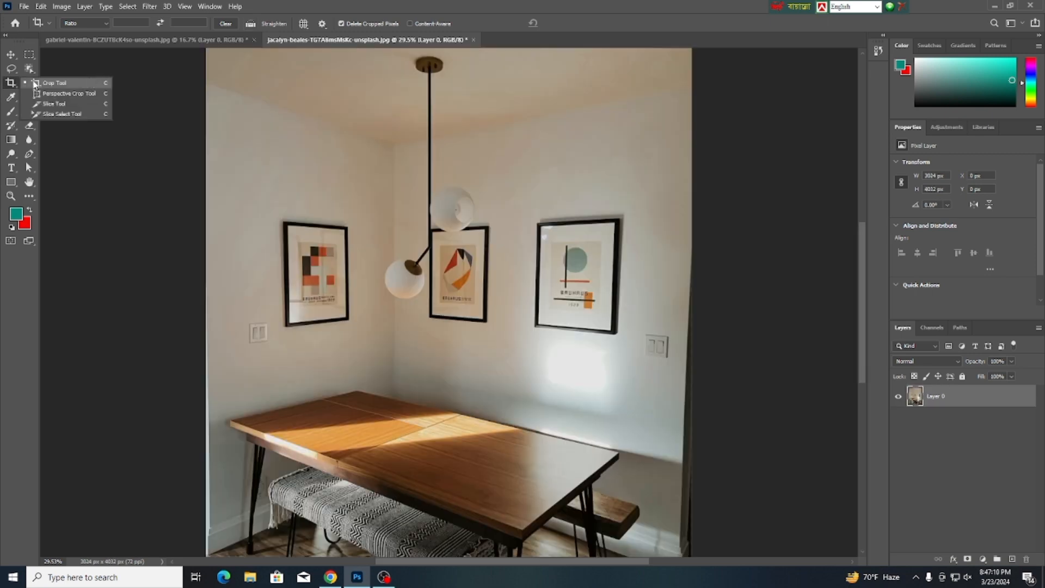
{"action": "left_click", "coordinate": [86, 91]}
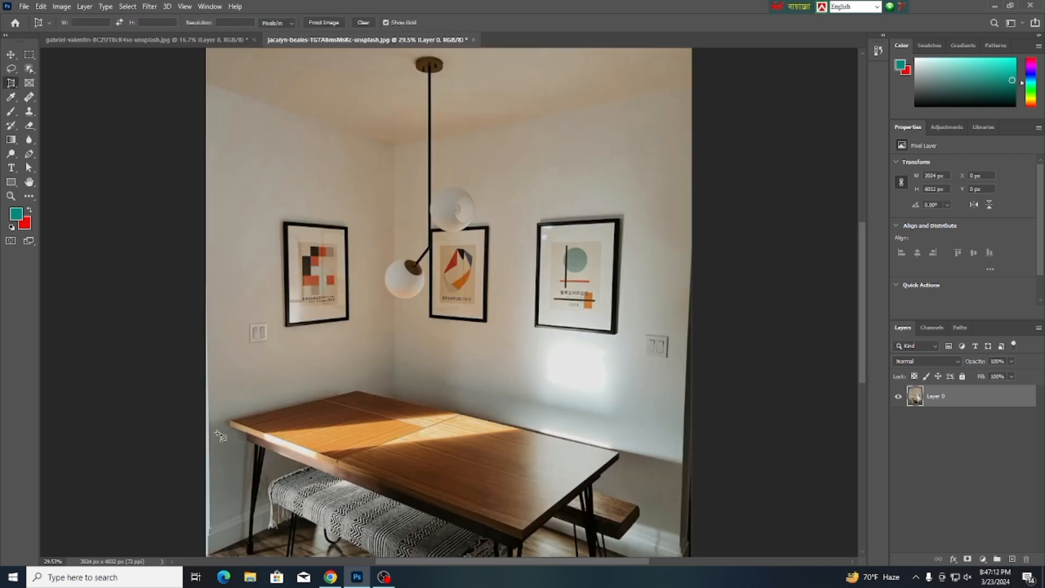
{"action": "scroll", "coordinate": [235, 428], "scroll_direction": "up", "scroll_amount": 1}
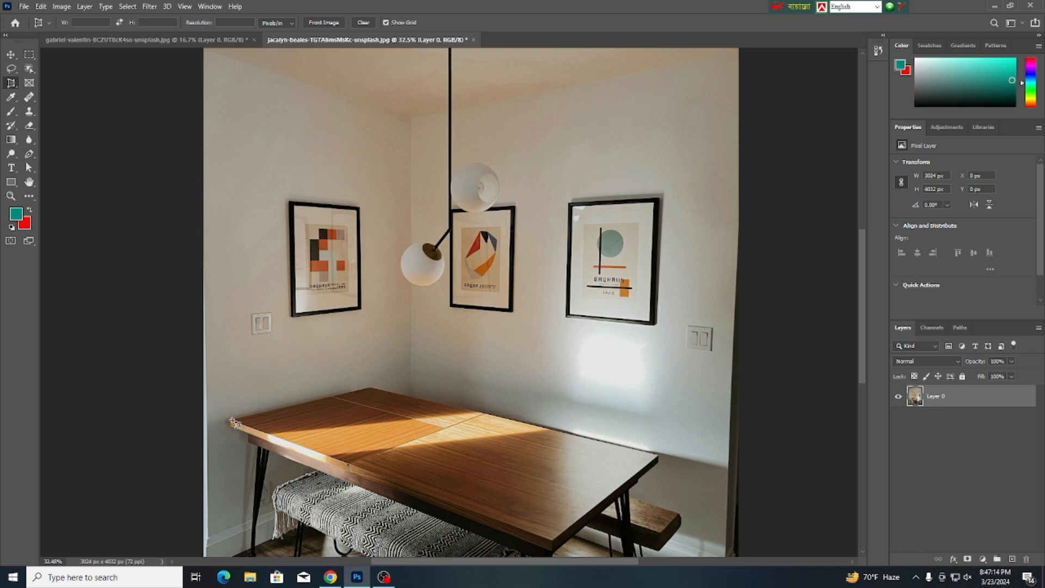
{"action": "left_click", "coordinate": [230, 420]}
{"action": "left_click", "coordinate": [370, 387]}
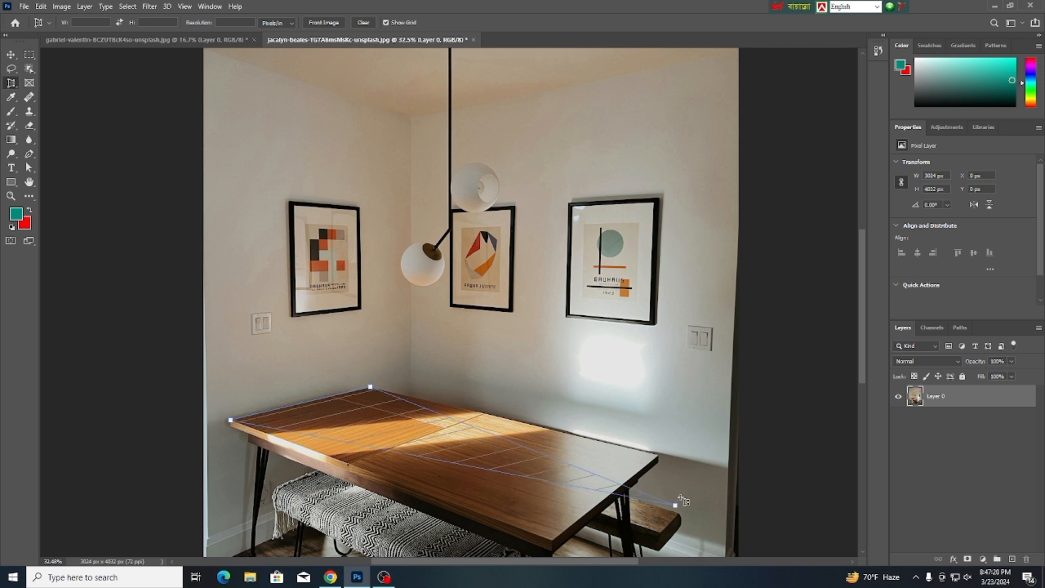
{"action": "left_click", "coordinate": [658, 457]}
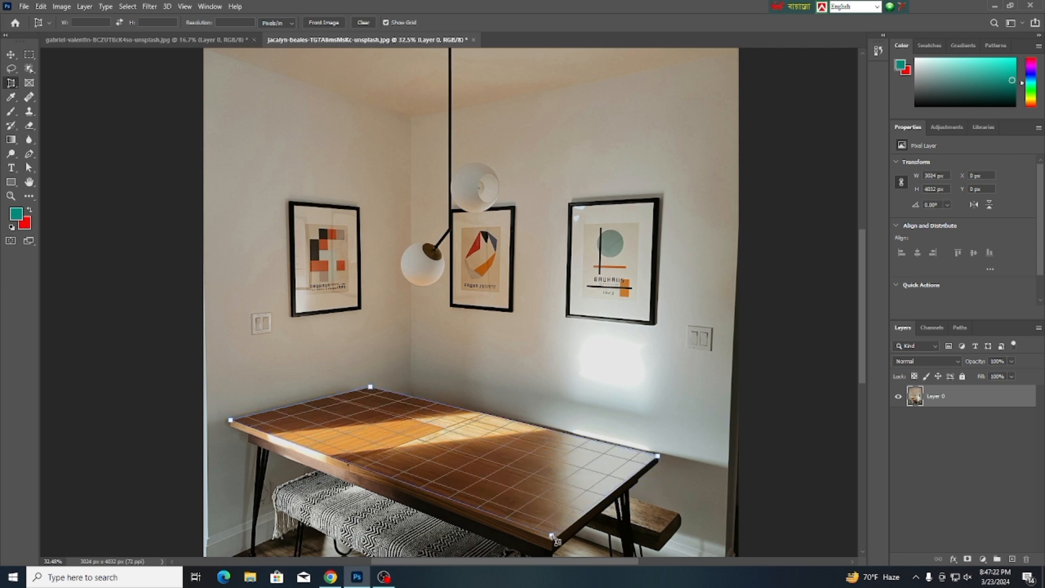
{"action": "left_click", "coordinate": [550, 541]}
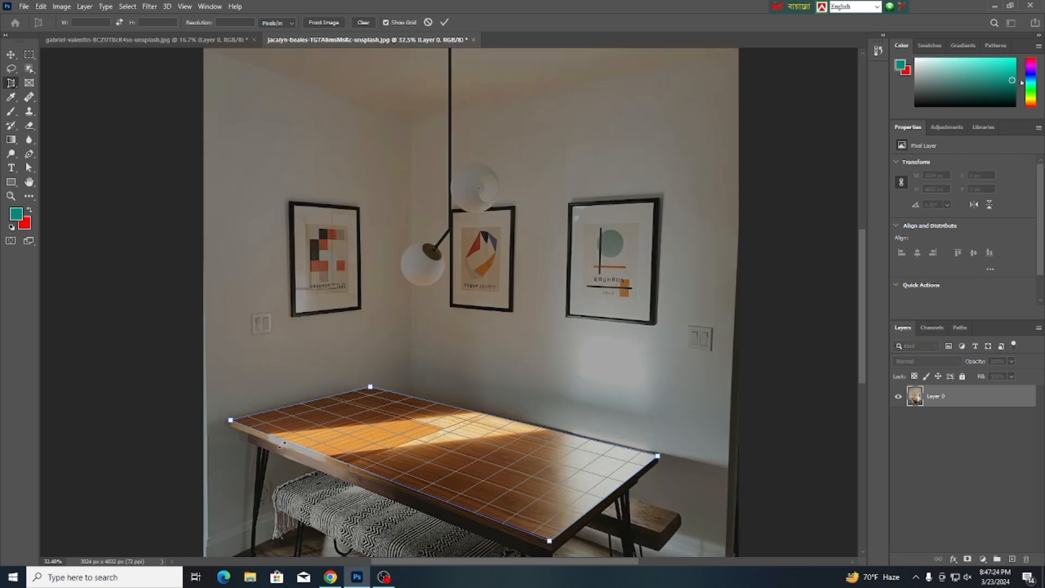
{"action": "key", "text": "Return"}
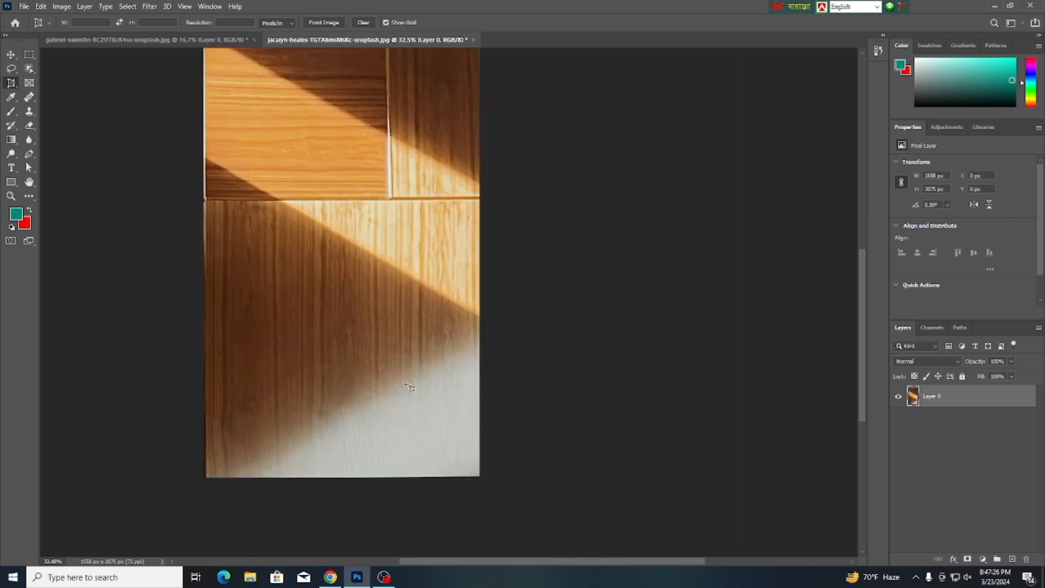
{"action": "key", "text": "ctrl+0"}
{"action": "scroll", "coordinate": [415, 236], "scroll_direction": "down", "scroll_amount": 4}
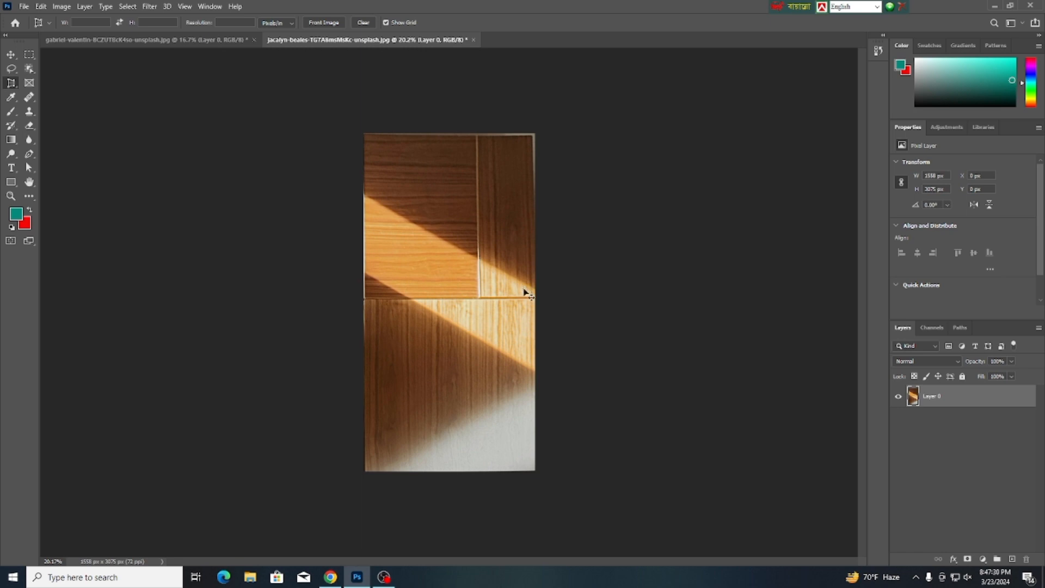
{"action": "key", "text": "ctrl+z"}
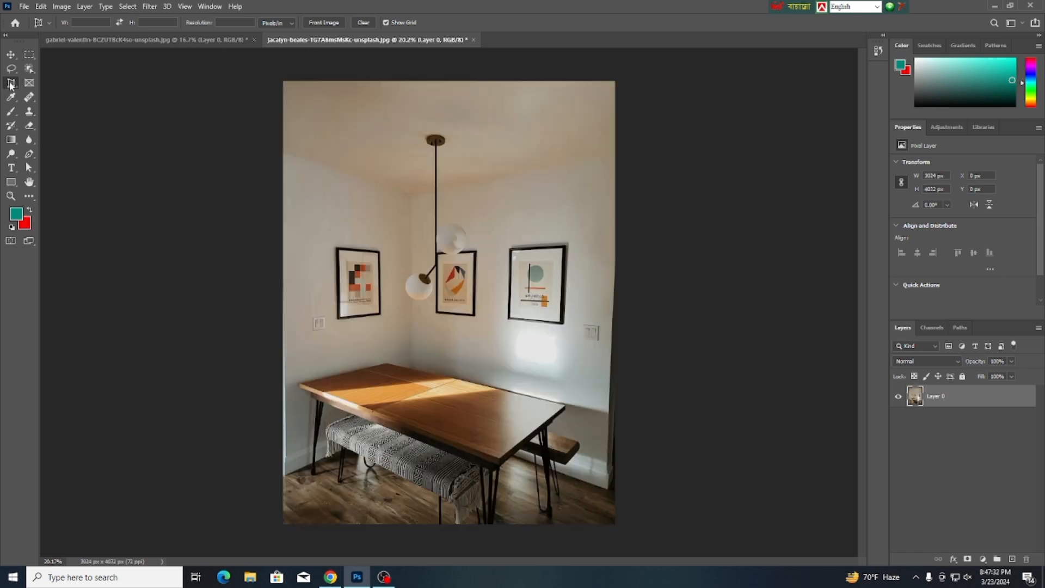
{"action": "right_click", "coordinate": [10, 85]}
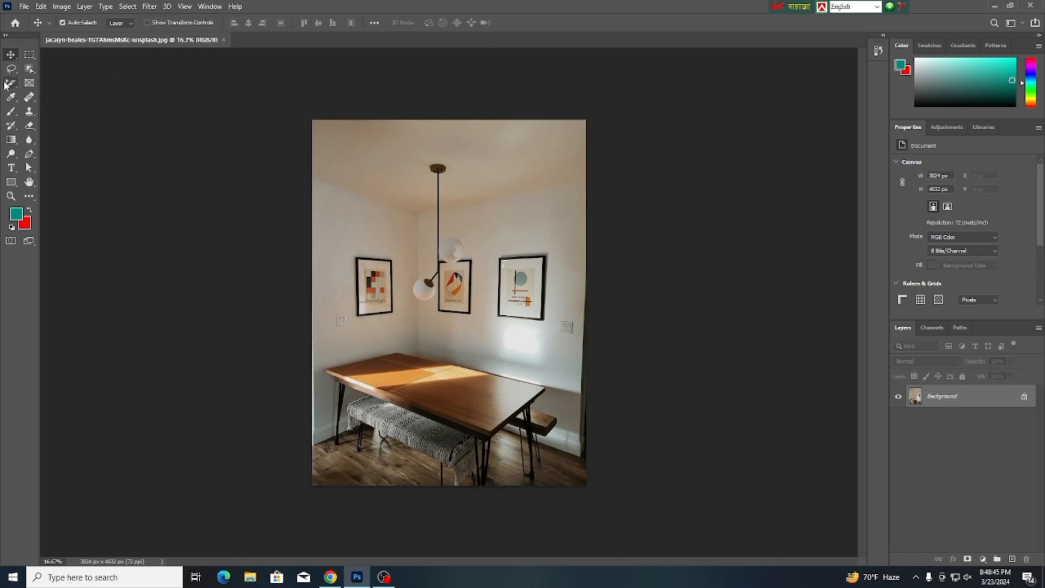
{"action": "right_click", "coordinate": [11, 83]}
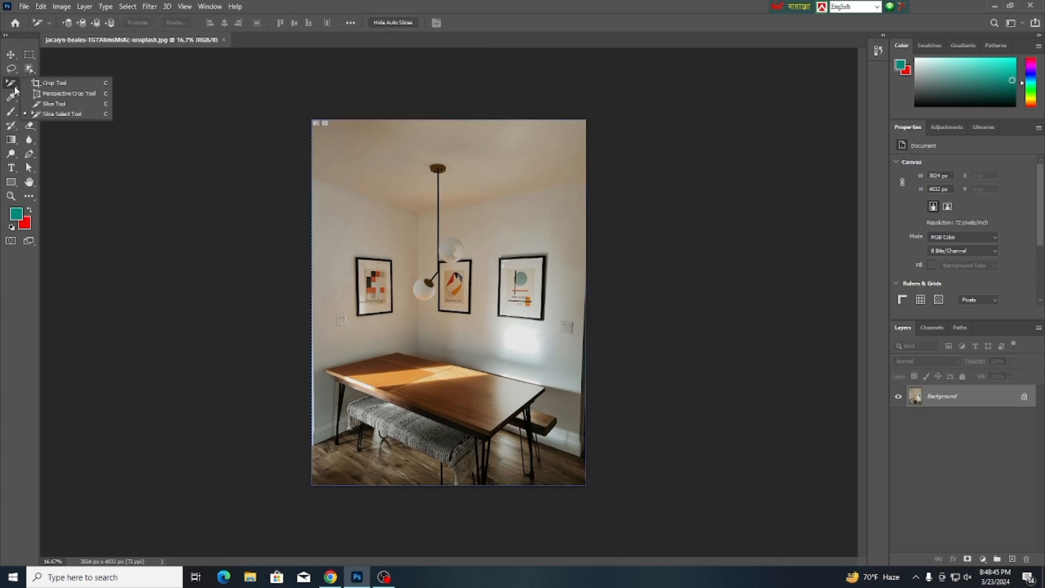
{"action": "left_click", "coordinate": [60, 86]}
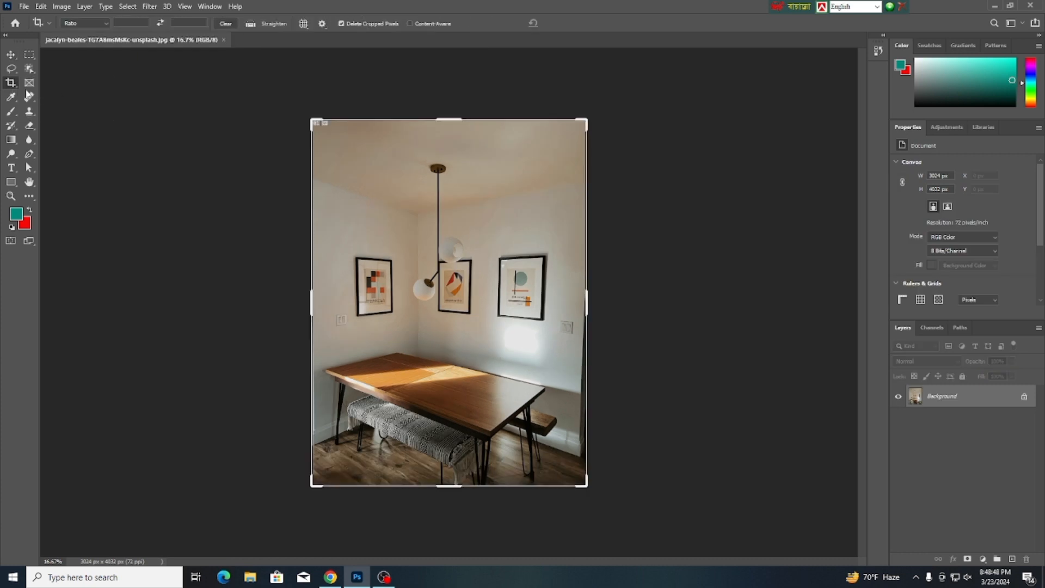
{"action": "left_click", "coordinate": [28, 68]}
{"action": "right_click", "coordinate": [29, 68]}
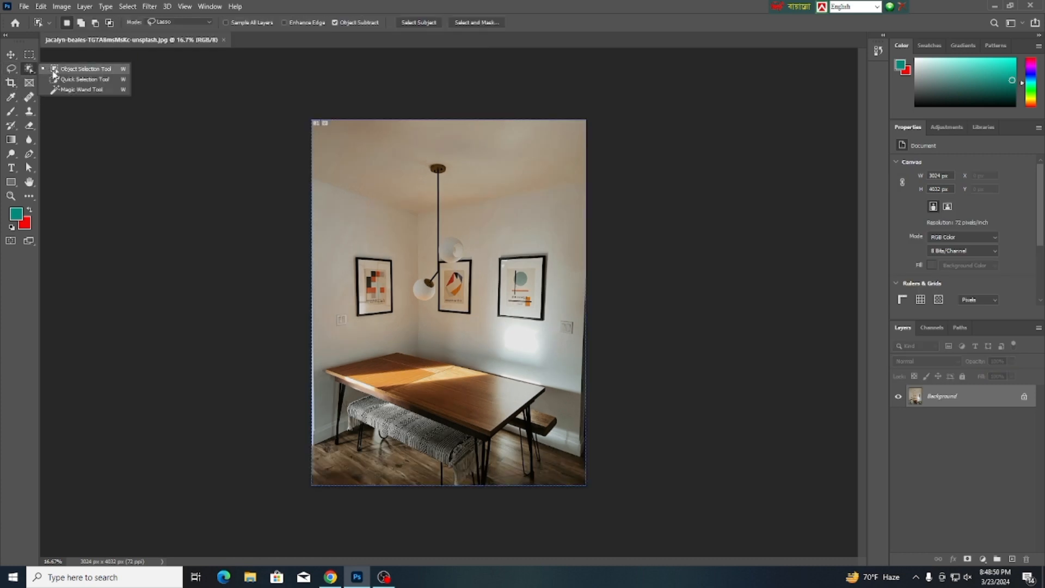
{"action": "left_click", "coordinate": [82, 70]}
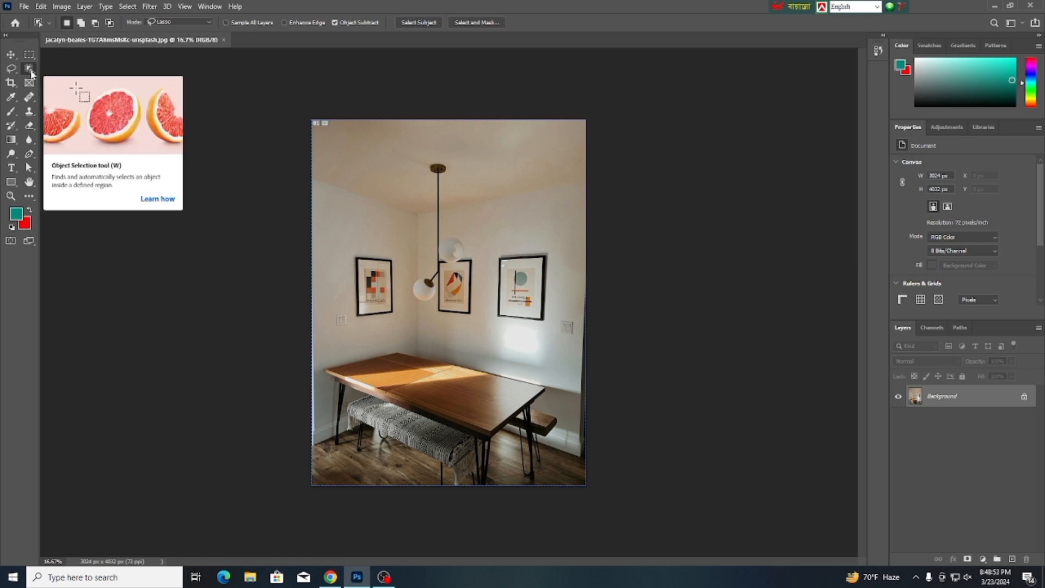
{"action": "right_click", "coordinate": [30, 70]}
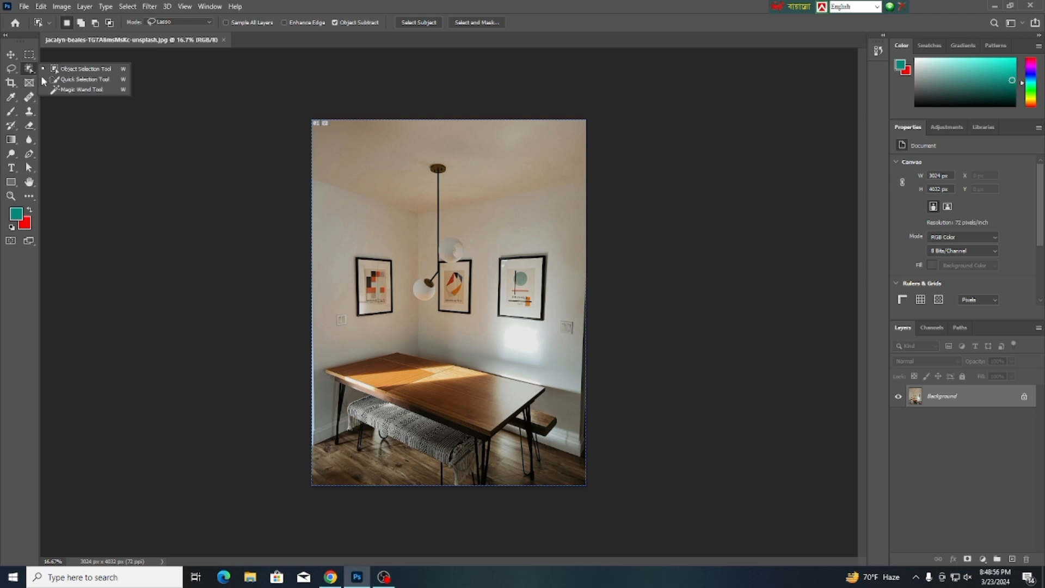
{"action": "left_click", "coordinate": [94, 73]}
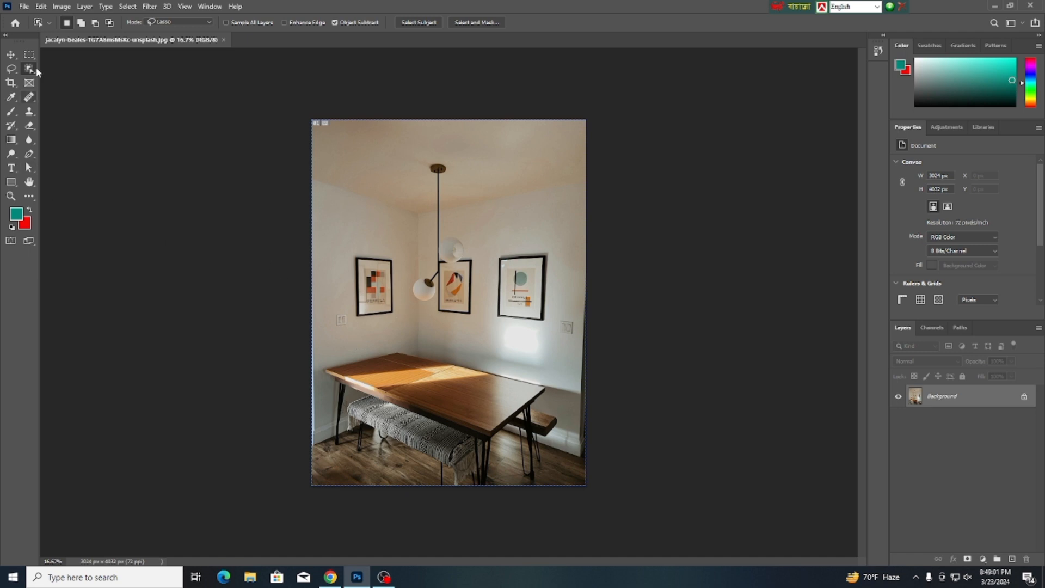
{"action": "left_click", "coordinate": [13, 57]}
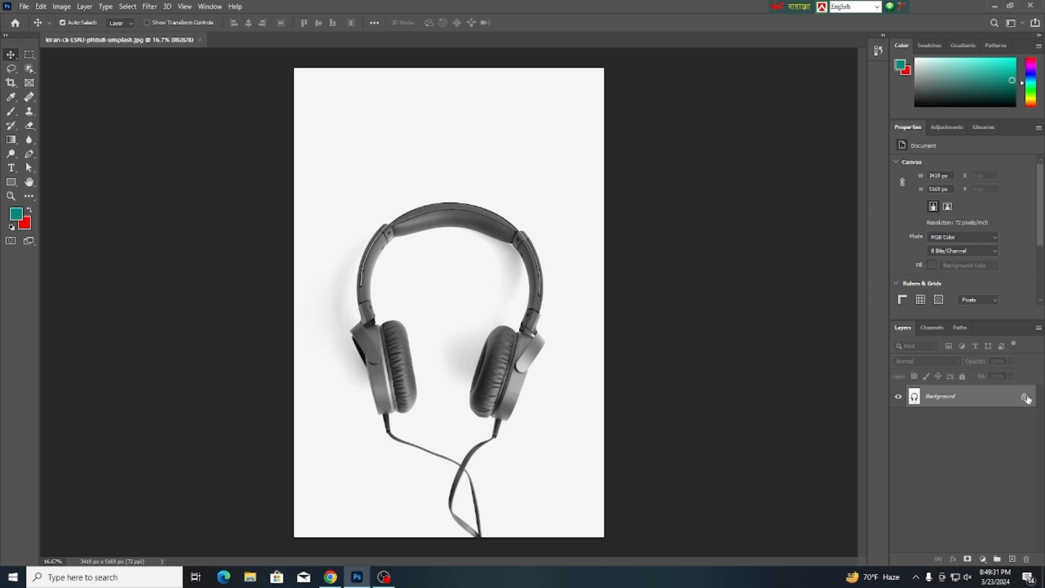
Unlock the headphones photo's Background layer and select the area around the headphones by inverting an Object Selection Tool selection made in Rectangle mode.
{"action": "left_click", "coordinate": [1025, 397]}
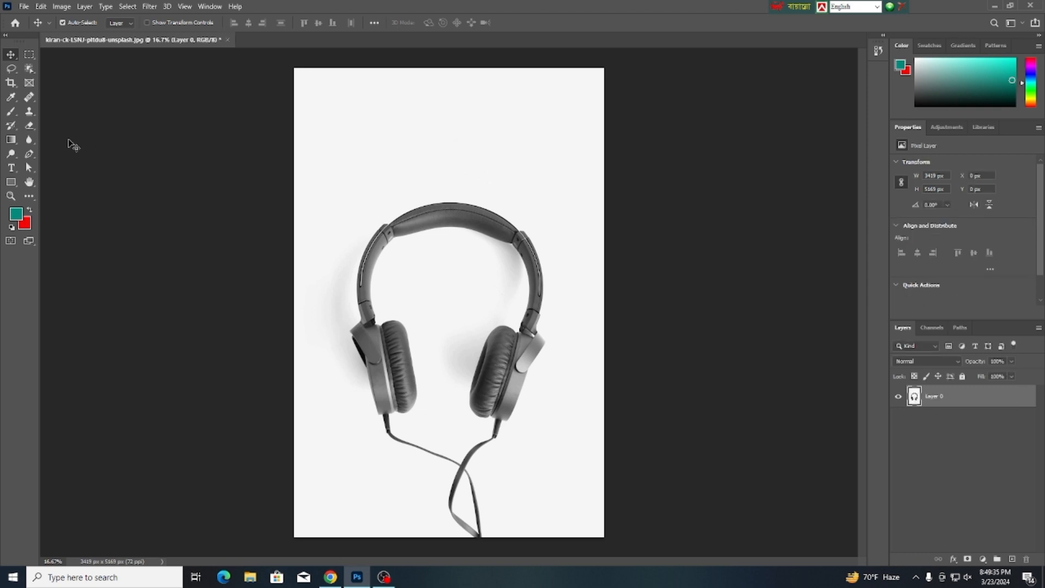
{"action": "left_click", "coordinate": [29, 68]}
{"action": "left_click_drag", "start_coordinate": [334, 181], "coordinate": [562, 535]}
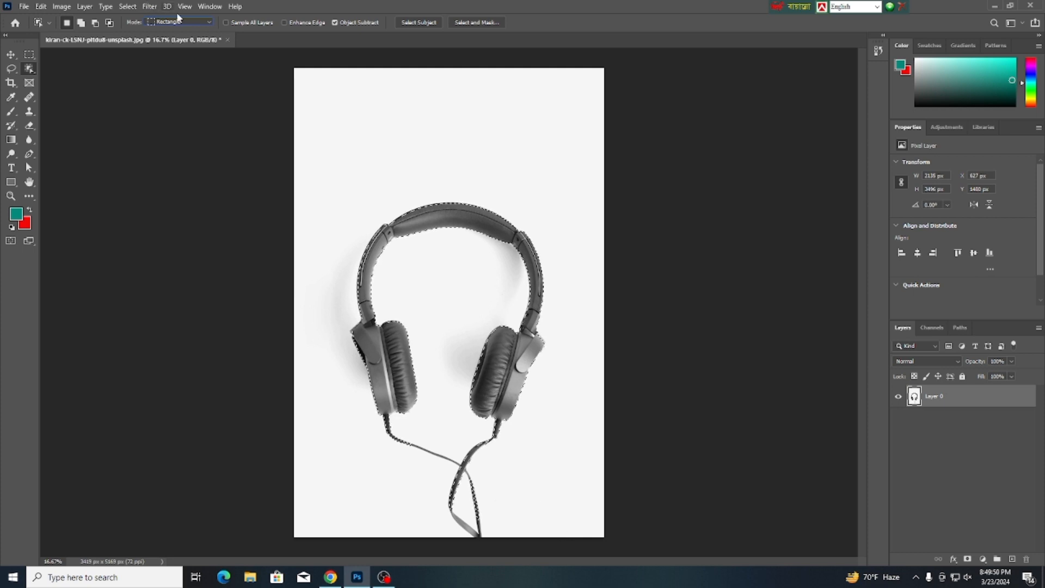
{"action": "left_click", "coordinate": [127, 6]}
{"action": "left_click", "coordinate": [138, 49]}
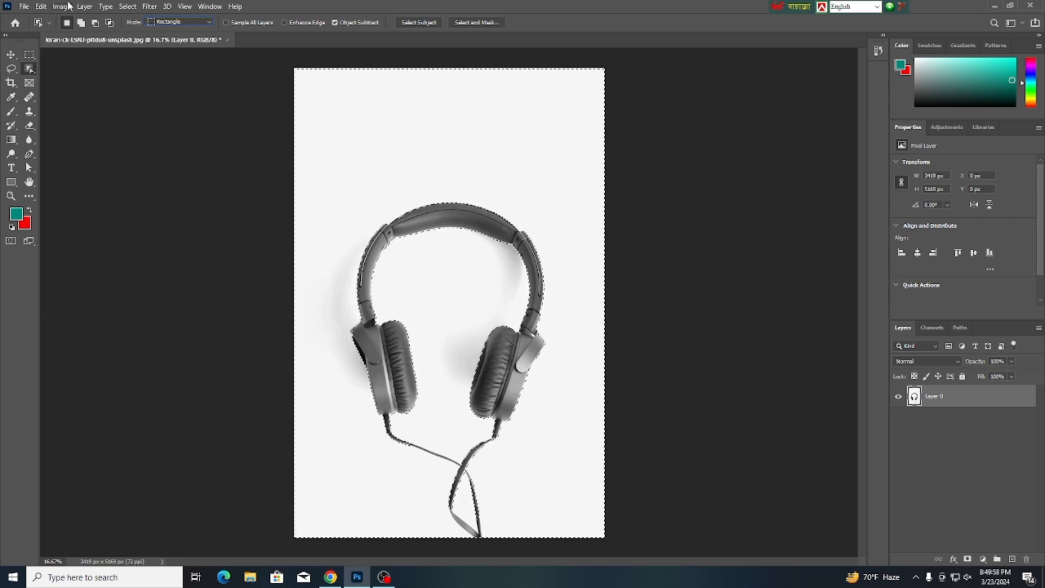
Try deleting the selected background and moving the headphones cutout up about 590 px, and undo these changes back to the inverted selection.
{"action": "key", "text": "v"}
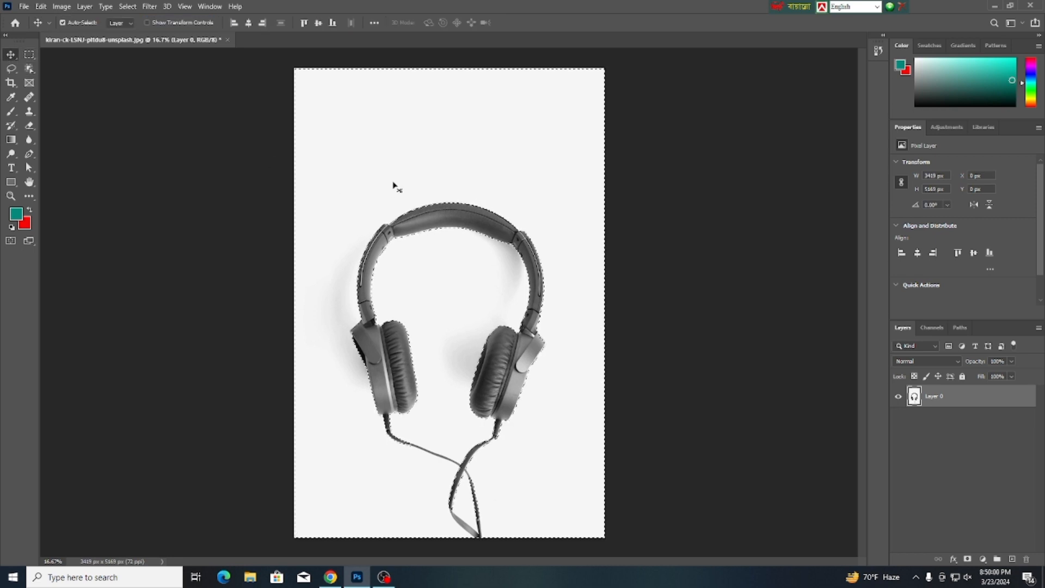
{"action": "key", "text": "Delete"}
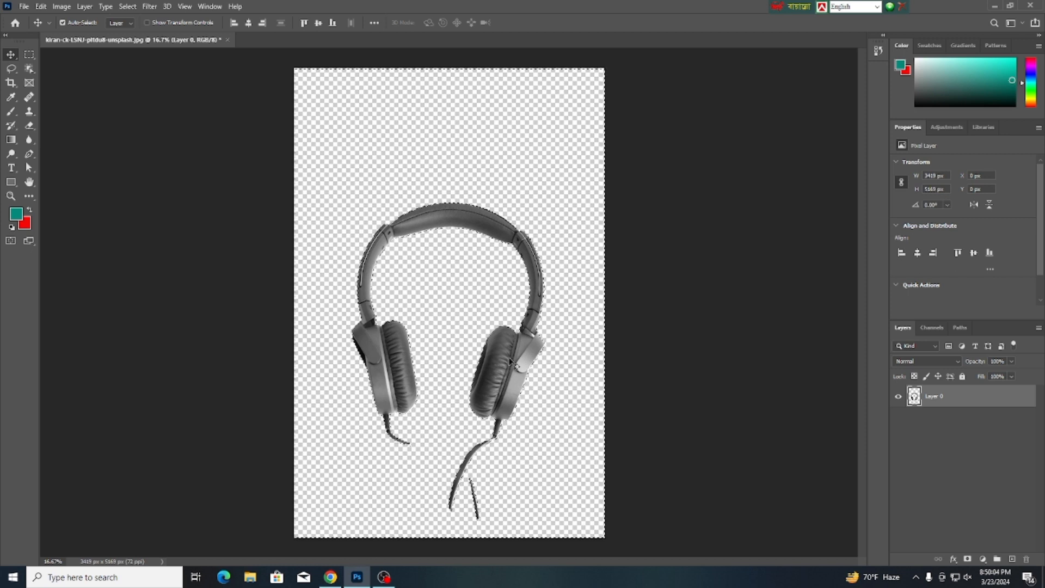
{"action": "key", "text": "ctrl+d"}
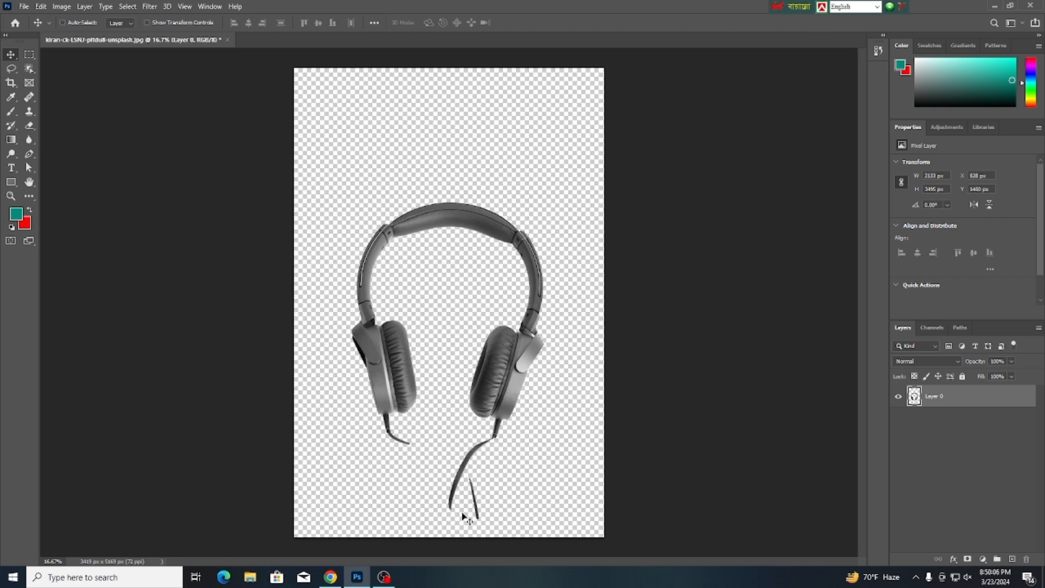
{"action": "left_click_drag", "start_coordinate": [503, 385], "coordinate": [507, 332]}
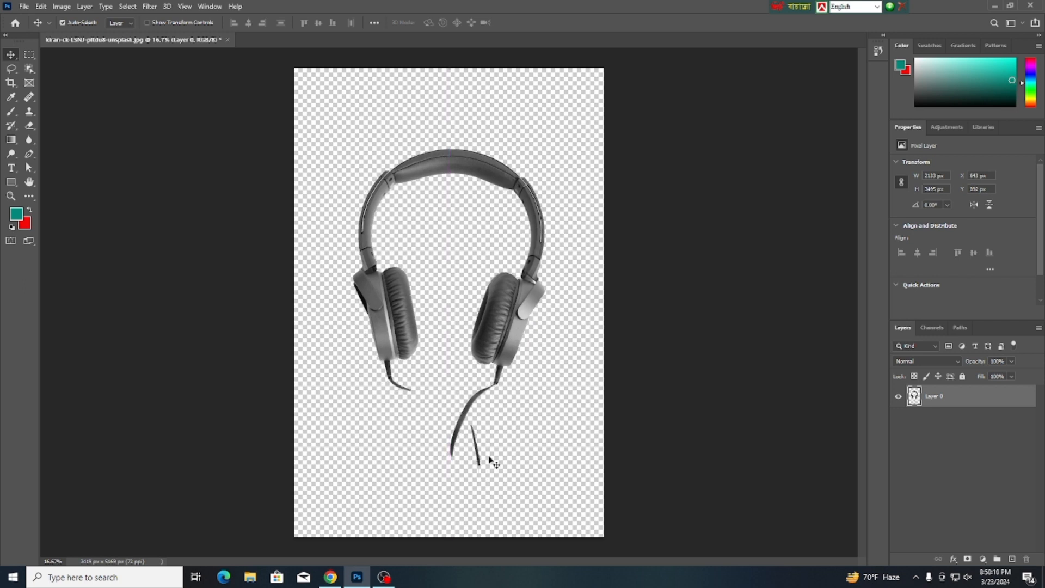
{"action": "scroll", "coordinate": [493, 462], "scroll_direction": "down", "scroll_amount": 2}
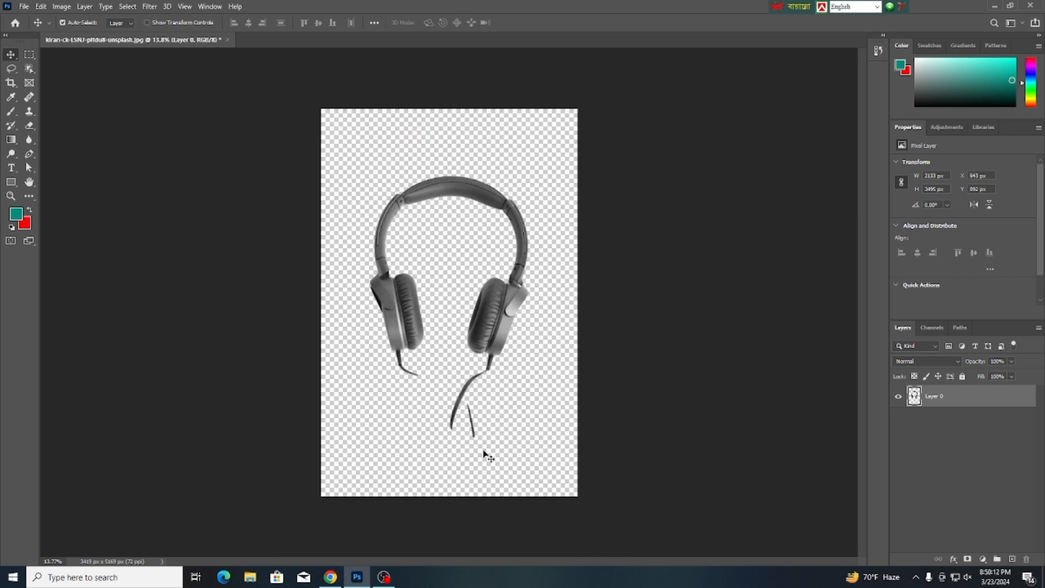
{"action": "key", "text": "ctrl+z"}
{"action": "key", "text": "ctrl+z"}
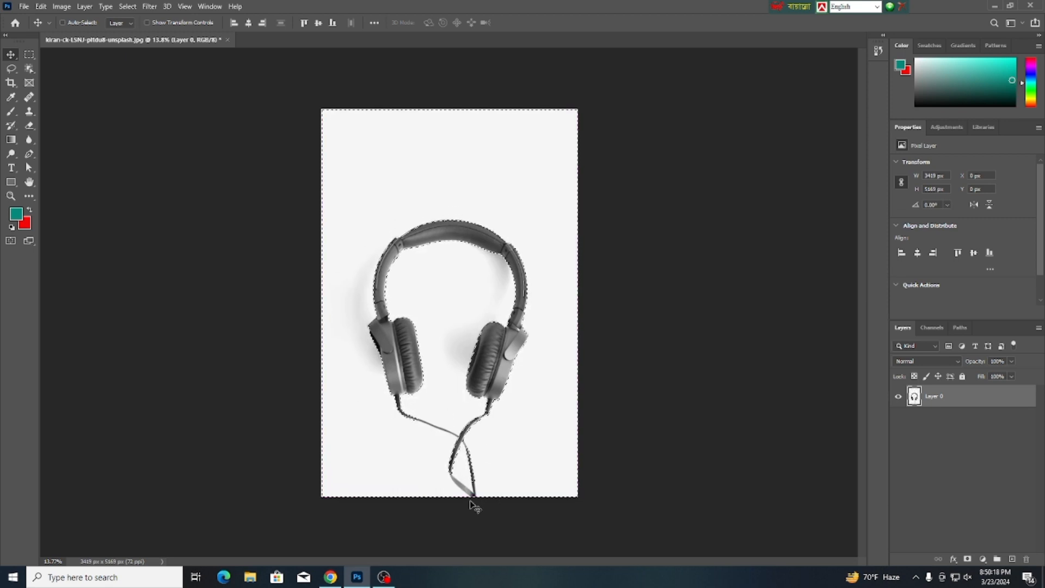
{"action": "left_click", "coordinate": [29, 69]}
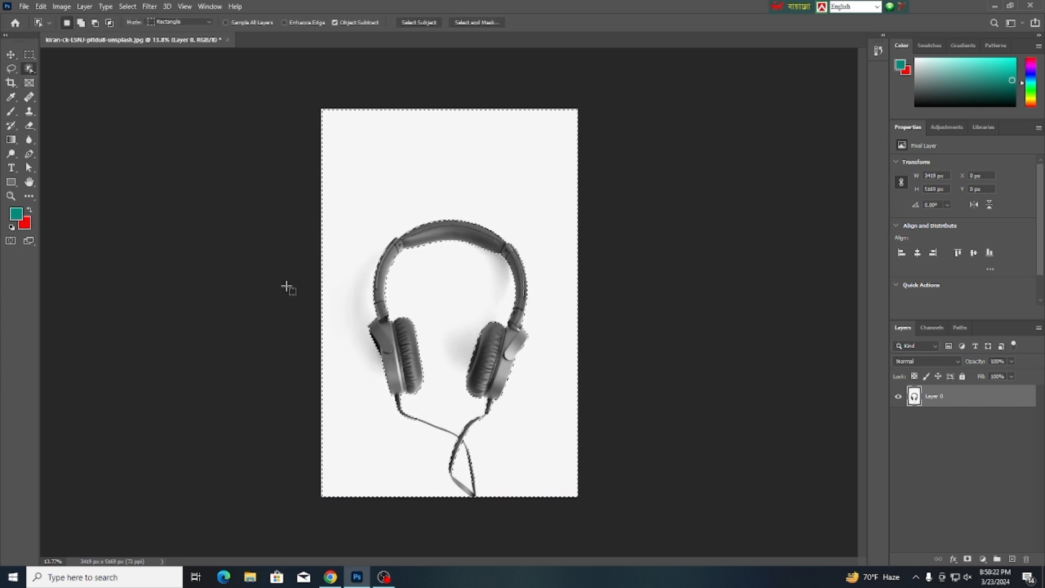
{"action": "left_click", "coordinate": [13, 55]}
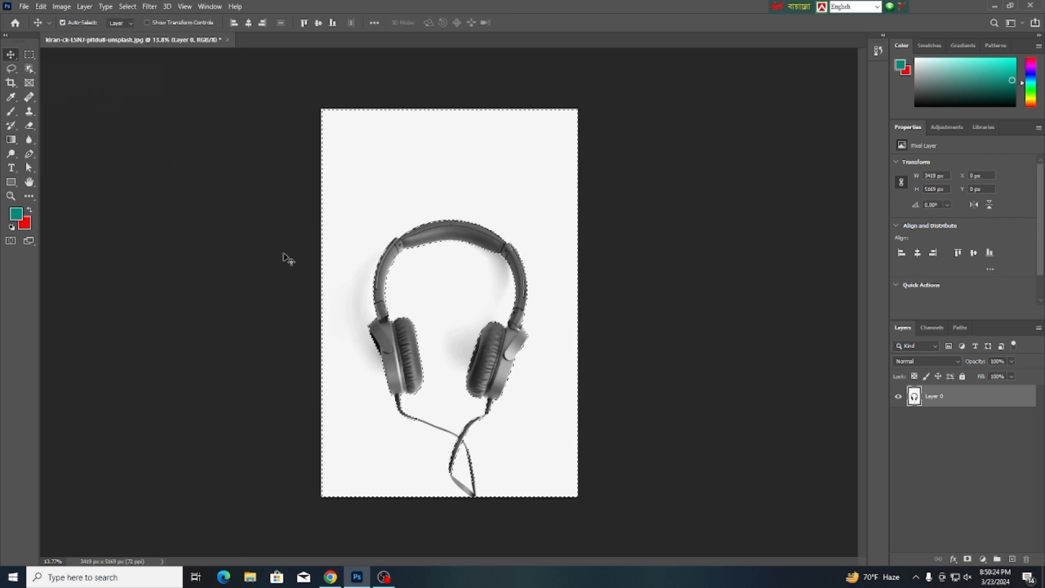
{"action": "left_click", "coordinate": [29, 68]}
{"action": "right_click", "coordinate": [31, 70]}
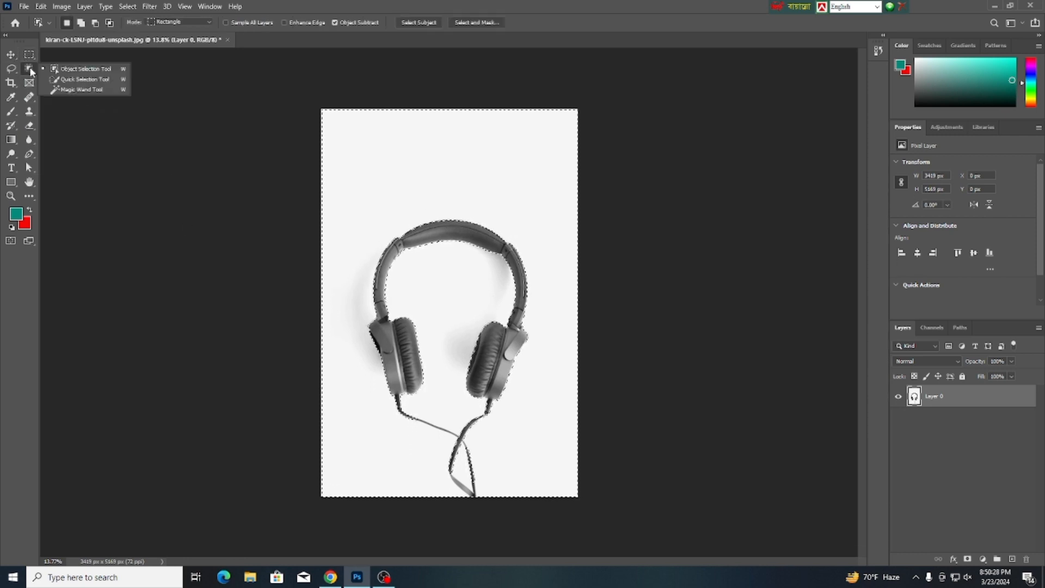
{"action": "left_click", "coordinate": [70, 70]}
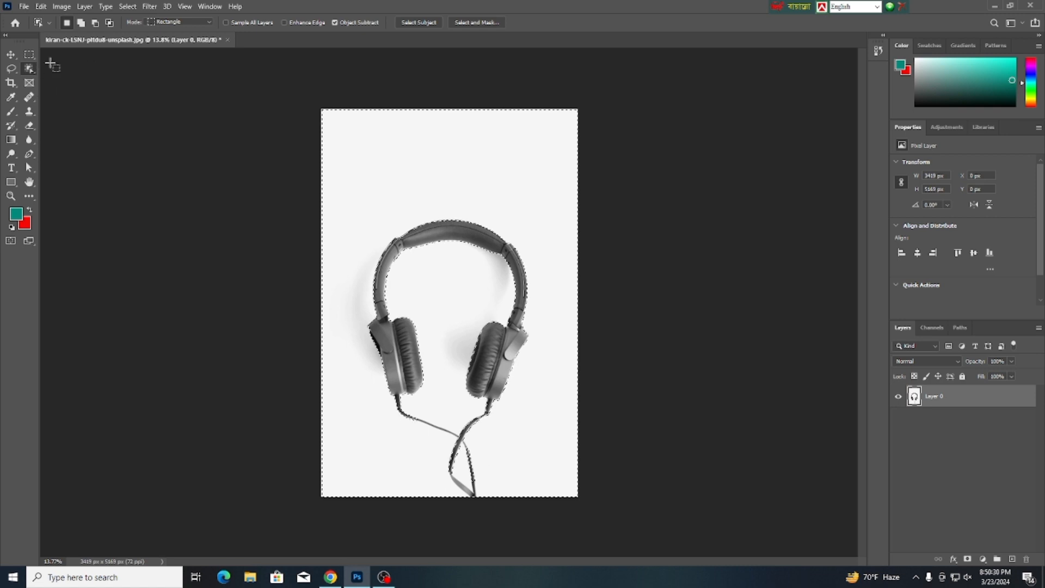
Try selecting part of the thin left cable with the Object Selection Tool in Lasso mode, undo it and clear the selection.
{"action": "left_click", "coordinate": [199, 22]}
{"action": "left_click", "coordinate": [182, 39]}
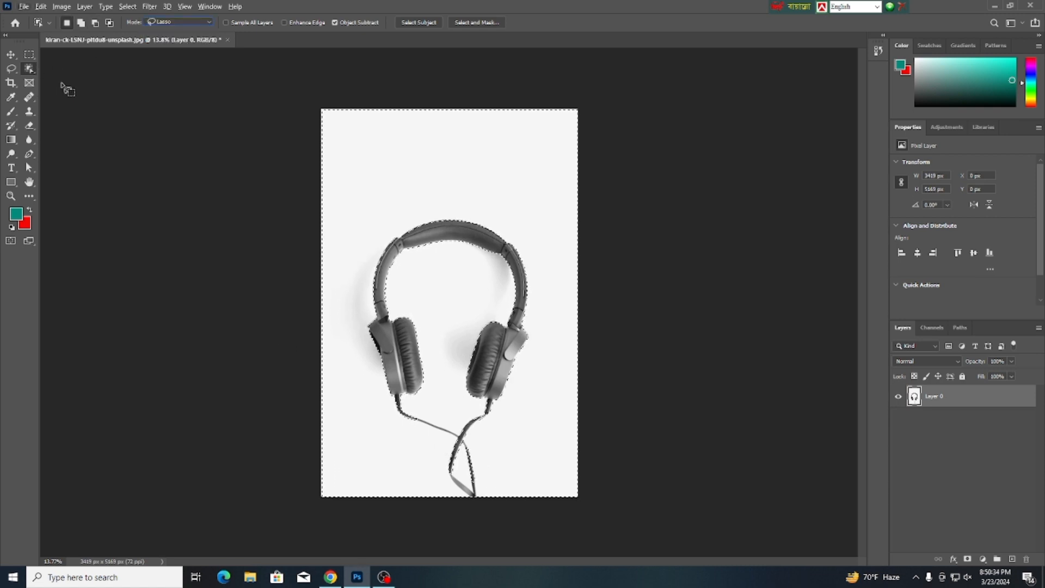
{"action": "left_click", "coordinate": [11, 54]}
{"action": "scroll", "coordinate": [480, 438], "scroll_direction": "up", "scroll_amount": 11}
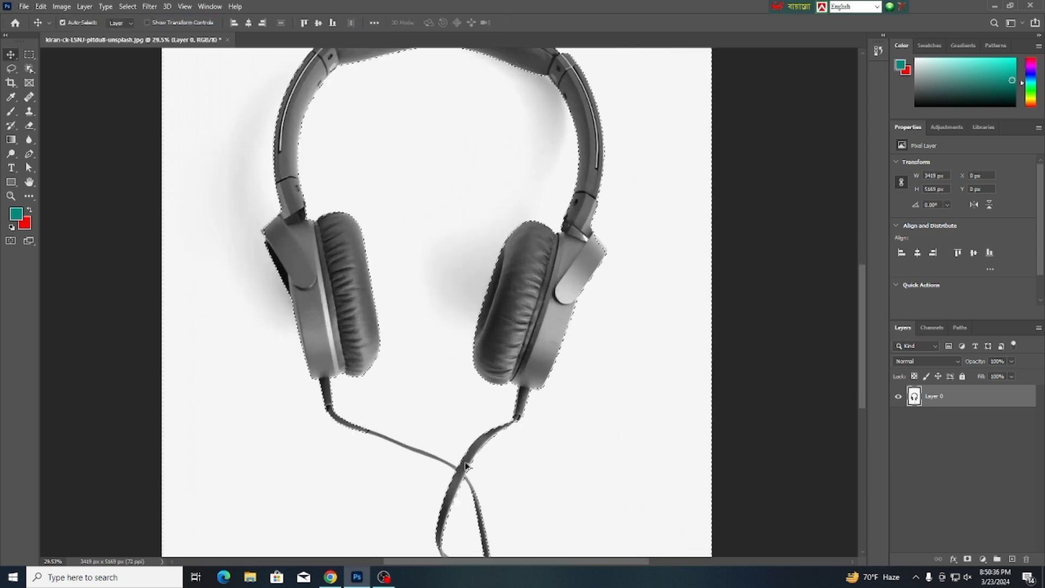
{"action": "left_click_drag", "start_coordinate": [522, 476], "coordinate": [511, 313]}
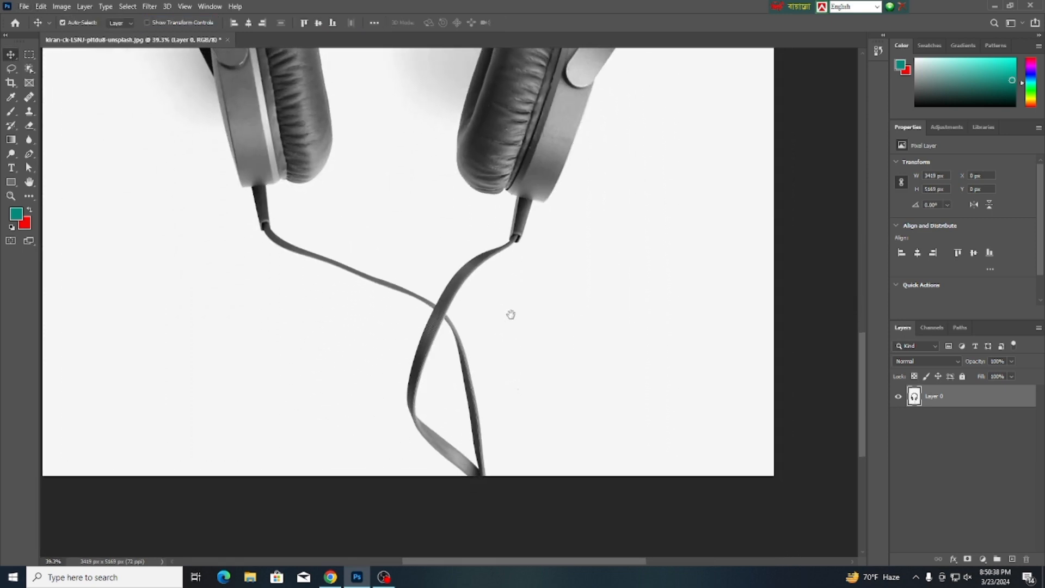
{"action": "left_click", "coordinate": [30, 68]}
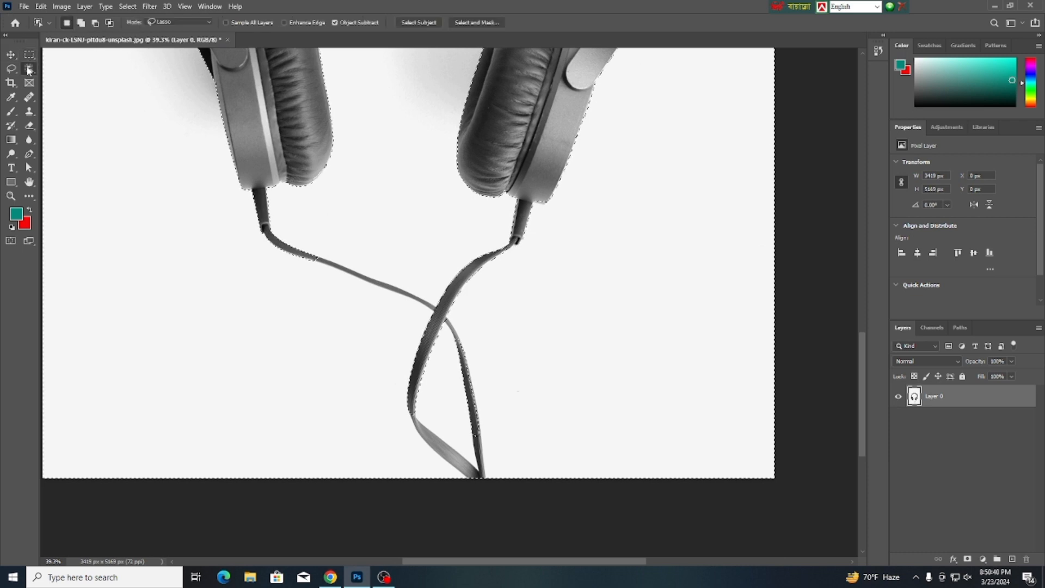
{"action": "left_click", "coordinate": [72, 70]}
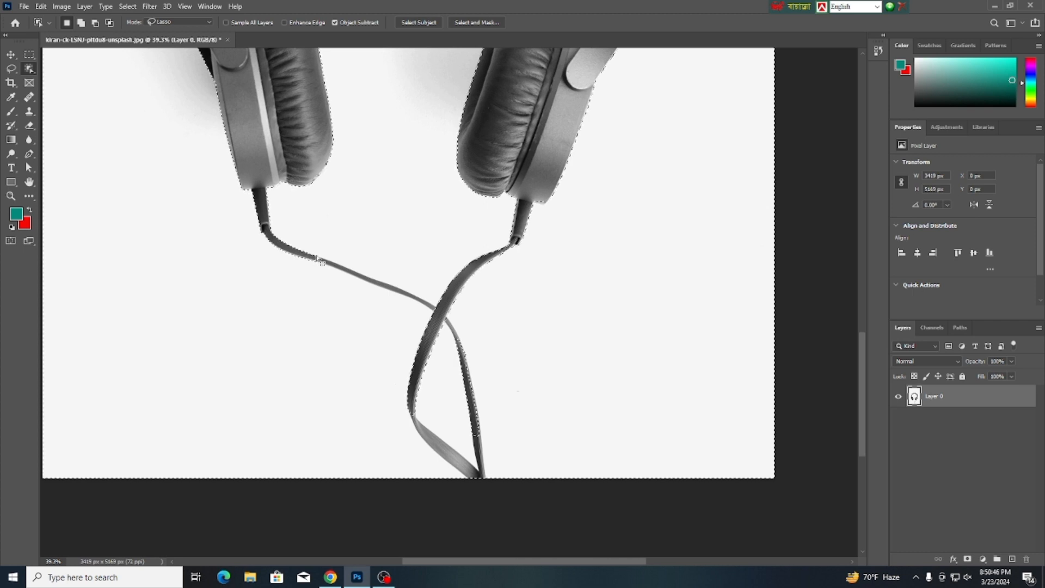
{"action": "left_click_drag", "start_coordinate": [314, 257], "coordinate": [376, 321]}
{"action": "key", "text": "ctrl+z"}
{"action": "scroll", "coordinate": [386, 302], "scroll_direction": "down", "scroll_amount": 4}
{"action": "left_click", "coordinate": [187, 22]}
{"action": "left_click", "coordinate": [170, 43]}
{"action": "key", "text": "ctrl+z"}
{"action": "key", "text": "ctrl+d"}
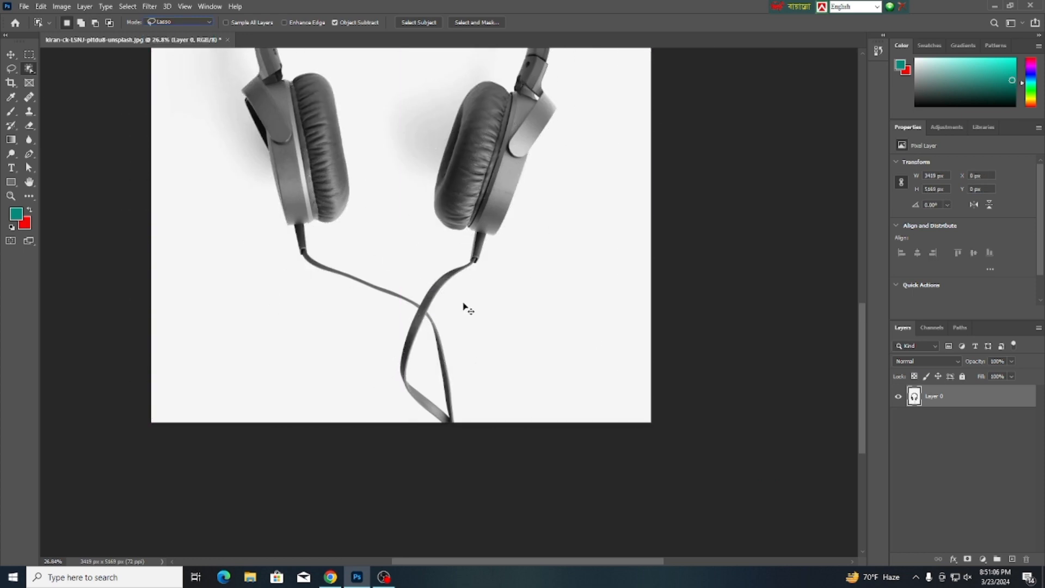
Select the headphones by framing them and their cable with the Object Selection Tool in Rectangle mode.
{"action": "left_click", "coordinate": [11, 55]}
{"action": "scroll", "coordinate": [595, 401], "scroll_direction": "down", "scroll_amount": 6}
{"action": "key", "text": "w"}
{"action": "left_click_drag", "start_coordinate": [334, 172], "coordinate": [561, 516]}
Refine the selection beneath the left ear cushion and around its cable plug with Object Selection rectangles.
{"action": "left_click", "coordinate": [11, 54]}
{"action": "scroll", "coordinate": [433, 418], "scroll_direction": "up", "scroll_amount": 11}
{"action": "left_click", "coordinate": [31, 71]}
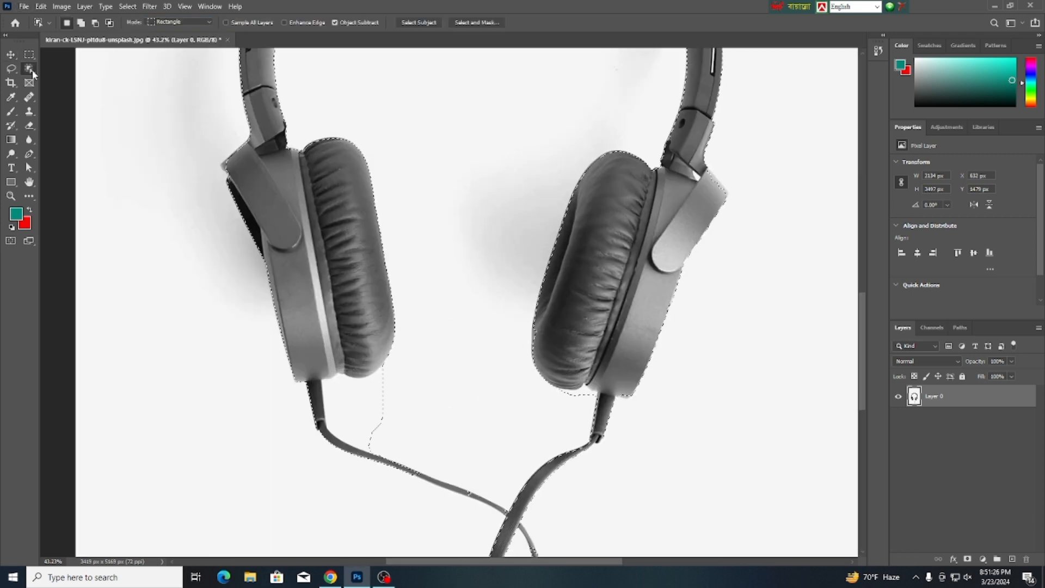
{"action": "left_click_drag", "start_coordinate": [393, 368], "coordinate": [321, 426]}
{"action": "left_click_drag", "start_coordinate": [398, 362], "coordinate": [370, 379]}
{"action": "left_click_drag", "start_coordinate": [370, 420], "coordinate": [289, 427]}
{"action": "left_click_drag", "start_coordinate": [415, 439], "coordinate": [337, 389]}
{"action": "scroll", "coordinate": [346, 427], "scroll_direction": "up", "scroll_amount": 12}
{"action": "left_click_drag", "start_coordinate": [468, 474], "coordinate": [311, 346]}
Switch the Object Selection mode to Lasso and add the missed area where the left ear cup meets its cable plug.
{"action": "left_click", "coordinate": [179, 22]}
{"action": "left_click", "coordinate": [181, 41]}
{"action": "left_click_drag", "start_coordinate": [405, 404], "coordinate": [296, 321]}
{"action": "mouse_move", "coordinate": [276, 317]}
{"action": "left_mouse_down"}
{"action": "mouse_move", "coordinate": [297, 342]}
{"action": "mouse_move", "coordinate": [289, 329]}
{"action": "left_mouse_up"}
{"action": "left_click", "coordinate": [81, 22]}
{"action": "mouse_move", "coordinate": [226, 268]}
{"action": "left_mouse_down"}
{"action": "mouse_move", "coordinate": [286, 423]}
{"action": "mouse_move", "coordinate": [231, 272]}
{"action": "left_mouse_up"}
{"action": "mouse_move", "coordinate": [234, 267]}
{"action": "left_mouse_down"}
{"action": "mouse_move", "coordinate": [280, 362]}
{"action": "mouse_move", "coordinate": [223, 270]}
{"action": "left_mouse_up"}
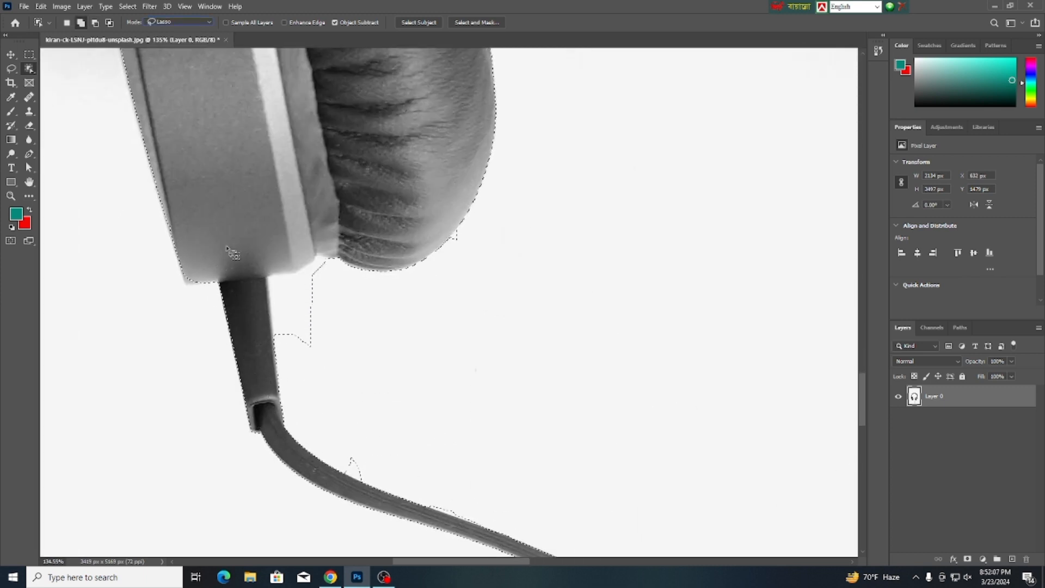
Clean up the selection beside the left cable plug, adding the plug's missed edge and subtracting the excess background.
{"action": "mouse_move", "coordinate": [316, 259]}
{"action": "left_mouse_down"}
{"action": "mouse_move", "coordinate": [338, 334]}
{"action": "mouse_move", "coordinate": [325, 387]}
{"action": "left_mouse_up"}
{"action": "left_click", "coordinate": [81, 22]}
{"action": "left_click_drag", "start_coordinate": [264, 310], "coordinate": [273, 367]}
{"action": "left_click_drag", "start_coordinate": [375, 418], "coordinate": [331, 287]}
{"action": "left_click", "coordinate": [95, 22]}
{"action": "left_click_drag", "start_coordinate": [338, 328], "coordinate": [311, 318]}
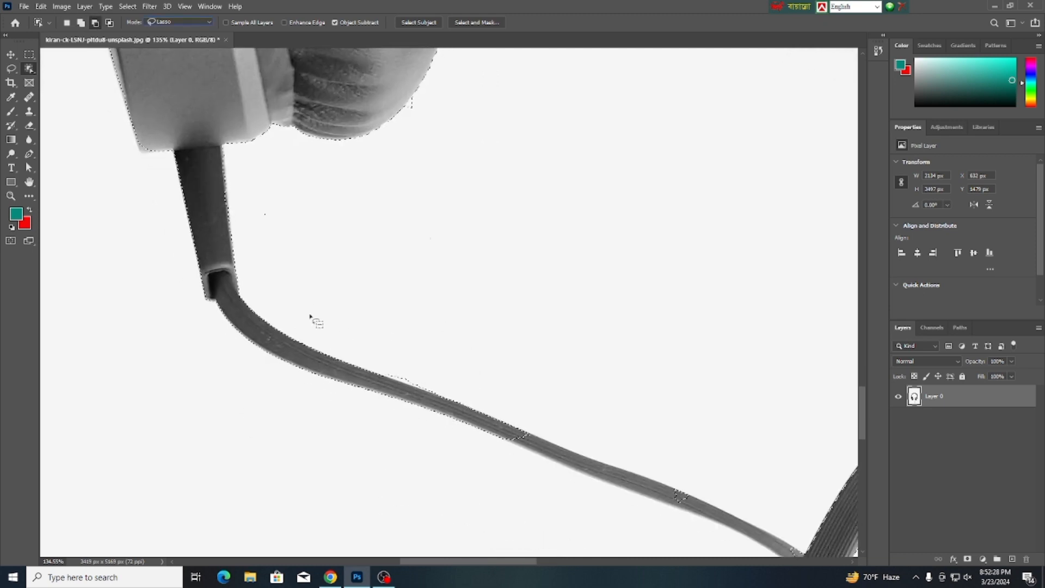
Refine the selection along the thin left cable with Lasso outlines, from the plug towards the cable crossing.
{"action": "left_click_drag", "start_coordinate": [389, 342], "coordinate": [267, 247]}
{"action": "left_click_drag", "start_coordinate": [263, 244], "coordinate": [350, 309]}
{"action": "left_click_drag", "start_coordinate": [264, 244], "coordinate": [258, 255]}
{"action": "left_click_drag", "start_coordinate": [189, 252], "coordinate": [147, 226]}
{"action": "mouse_move", "coordinate": [352, 310]}
{"action": "left_mouse_down"}
{"action": "mouse_move", "coordinate": [520, 364]}
{"action": "mouse_move", "coordinate": [343, 301]}
{"action": "left_mouse_up"}
{"action": "left_click_drag", "start_coordinate": [525, 408], "coordinate": [348, 317]}
{"action": "mouse_move", "coordinate": [320, 247]}
{"action": "left_mouse_down"}
{"action": "mouse_move", "coordinate": [356, 328]}
{"action": "mouse_move", "coordinate": [323, 254]}
{"action": "left_mouse_up"}
Outline the missed parts of the two cable strands below the crossing to correct their selection.
{"action": "left_click_drag", "start_coordinate": [533, 413], "coordinate": [447, 77]}
{"action": "left_click_drag", "start_coordinate": [299, 298], "coordinate": [283, 460]}
{"action": "mouse_move", "coordinate": [392, 182]}
{"action": "left_mouse_down"}
{"action": "mouse_move", "coordinate": [433, 243]}
{"action": "mouse_move", "coordinate": [394, 196]}
{"action": "left_mouse_up"}
{"action": "left_click_drag", "start_coordinate": [492, 369], "coordinate": [418, 59]}
{"action": "mouse_move", "coordinate": [404, 229]}
{"action": "left_mouse_down"}
{"action": "mouse_move", "coordinate": [488, 433]}
{"action": "mouse_move", "coordinate": [407, 235]}
{"action": "left_mouse_up"}
{"action": "left_click_drag", "start_coordinate": [363, 299], "coordinate": [370, 241]}
{"action": "left_click_drag", "start_coordinate": [431, 268], "coordinate": [446, 279]}
Add the missed areas at the cable loop's left bend and at its lower end on the image edge.
{"action": "mouse_move", "coordinate": [222, 136]}
{"action": "left_mouse_down"}
{"action": "mouse_move", "coordinate": [420, 384]}
{"action": "mouse_move", "coordinate": [229, 146]}
{"action": "left_mouse_up"}
{"action": "left_click_drag", "start_coordinate": [267, 177], "coordinate": [252, 184]}
{"action": "left_click_drag", "start_coordinate": [191, 122], "coordinate": [190, 113]}
{"action": "left_click_drag", "start_coordinate": [348, 267], "coordinate": [380, 335]}
{"action": "mouse_move", "coordinate": [455, 418]}
{"action": "left_mouse_down"}
{"action": "mouse_move", "coordinate": [510, 427]}
{"action": "mouse_move", "coordinate": [488, 465]}
{"action": "left_mouse_up"}
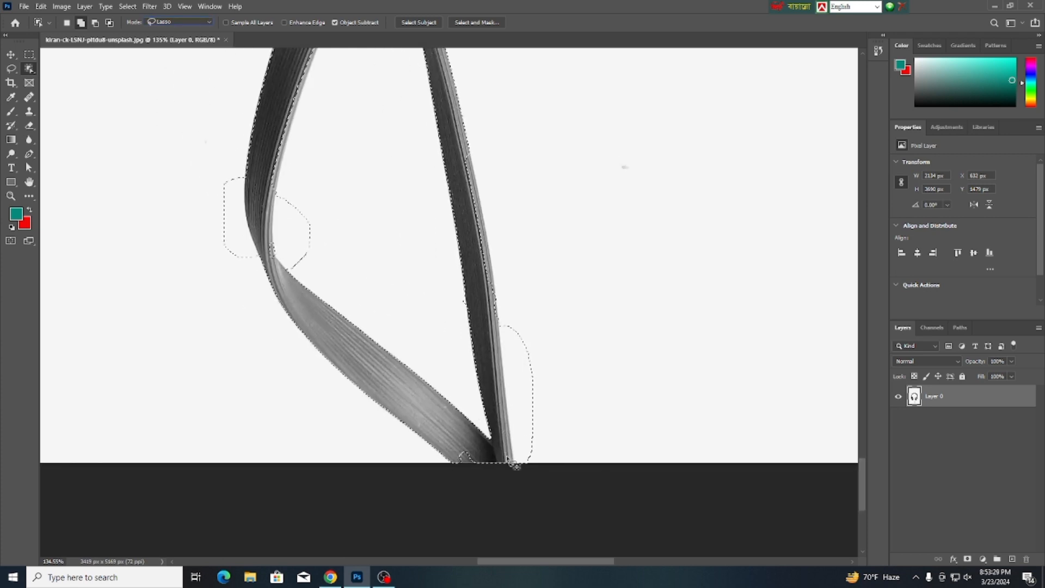
{"action": "mouse_move", "coordinate": [463, 451]}
{"action": "left_mouse_down"}
{"action": "mouse_move", "coordinate": [467, 475]}
{"action": "mouse_move", "coordinate": [446, 461]}
{"action": "mouse_move", "coordinate": [519, 460]}
{"action": "mouse_move", "coordinate": [507, 476]}
{"action": "mouse_move", "coordinate": [456, 435]}
{"action": "mouse_move", "coordinate": [437, 473]}
{"action": "left_mouse_up"}
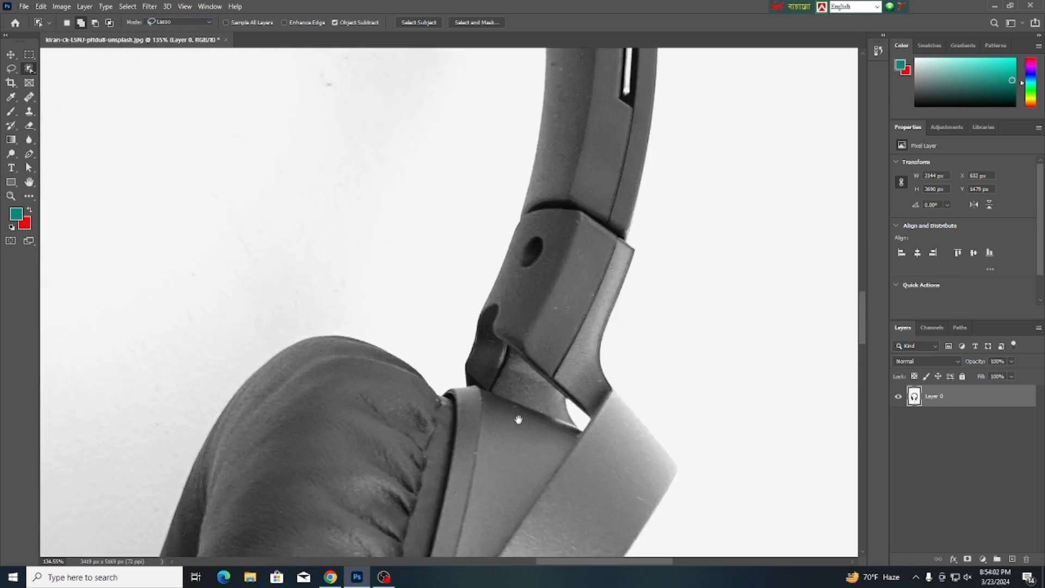
Add the missed outer corner of the left ear cup's arm to the headphones selection.
{"action": "left_click_drag", "start_coordinate": [479, 207], "coordinate": [561, 261]}
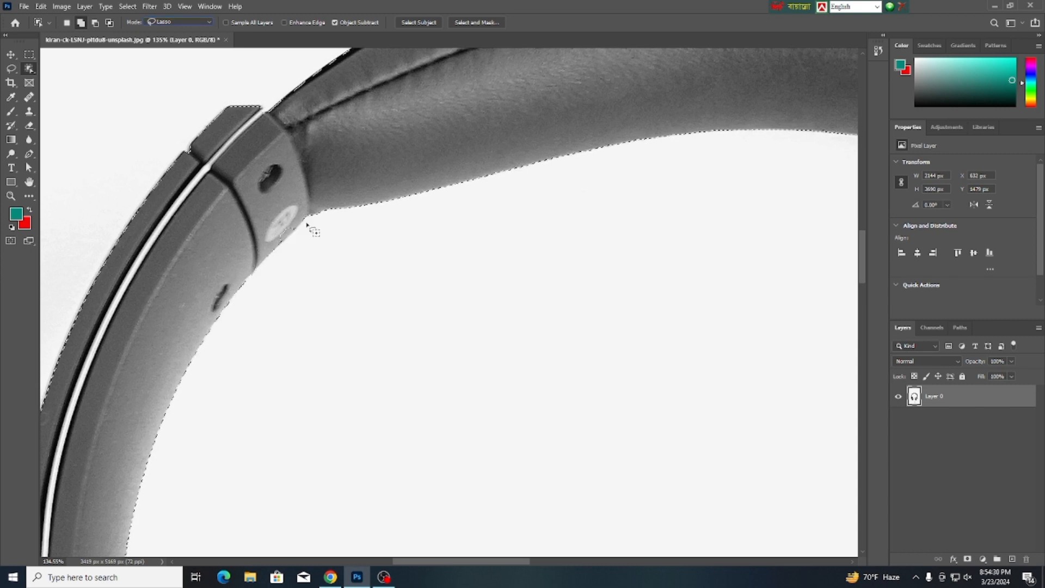
{"action": "left_click_drag", "start_coordinate": [323, 200], "coordinate": [329, 65]}
{"action": "left_click_drag", "start_coordinate": [331, 382], "coordinate": [487, 422]}
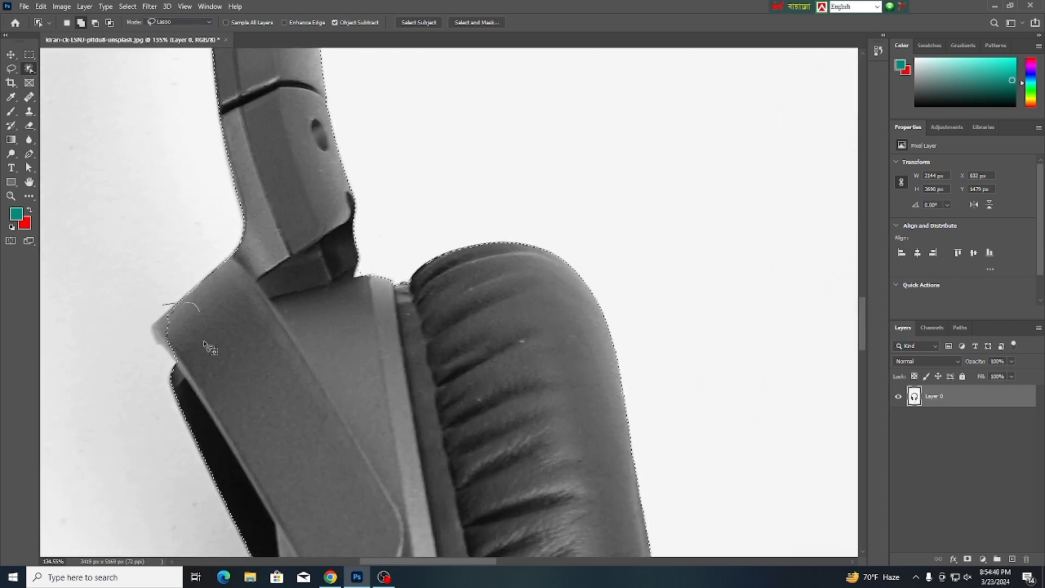
{"action": "left_click_drag", "start_coordinate": [210, 347], "coordinate": [188, 365]}
{"action": "left_click_drag", "start_coordinate": [223, 398], "coordinate": [181, 298]}
Subtract the excess background around the cable loop's left bend from the selection.
{"action": "left_click_drag", "start_coordinate": [295, 317], "coordinate": [246, 315]}
{"action": "left_click_drag", "start_coordinate": [298, 473], "coordinate": [241, 163]}
{"action": "left_click_drag", "start_coordinate": [298, 392], "coordinate": [210, 147]}
{"action": "left_click_drag", "start_coordinate": [286, 422], "coordinate": [207, 423]}
{"action": "left_click_drag", "start_coordinate": [341, 245], "coordinate": [336, 239]}
{"action": "mouse_move", "coordinate": [455, 547]}
{"action": "left_mouse_down"}
{"action": "mouse_move", "coordinate": [403, 292]}
{"action": "mouse_move", "coordinate": [272, 66]}
{"action": "left_mouse_up"}
{"action": "left_click_drag", "start_coordinate": [490, 474], "coordinate": [281, 218]}
{"action": "mouse_move", "coordinate": [285, 233]}
{"action": "left_mouse_down"}
{"action": "mouse_move", "coordinate": [264, 362]}
{"action": "mouse_move", "coordinate": [257, 267]}
{"action": "mouse_move", "coordinate": [211, 260]}
{"action": "left_mouse_up"}
{"action": "mouse_move", "coordinate": [229, 325]}
{"action": "left_mouse_down"}
{"action": "mouse_move", "coordinate": [242, 353]}
{"action": "mouse_move", "coordinate": [222, 330]}
{"action": "left_mouse_up"}
{"action": "left_click", "coordinate": [512, 214]}
{"action": "left_click_drag", "start_coordinate": [317, 163], "coordinate": [266, 294]}
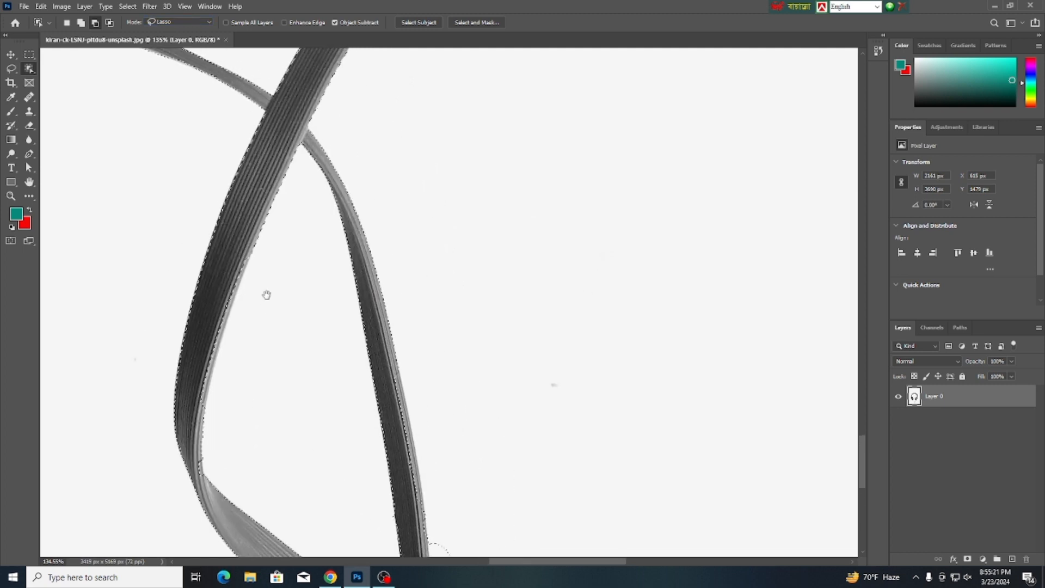
Subtract the excess background next to the cable's lower end and beneath the right ear cushion.
{"action": "left_click_drag", "start_coordinate": [301, 483], "coordinate": [266, 175]}
{"action": "mouse_move", "coordinate": [406, 218]}
{"action": "left_mouse_down"}
{"action": "mouse_move", "coordinate": [396, 265]}
{"action": "mouse_move", "coordinate": [399, 232]}
{"action": "left_mouse_up"}
{"action": "left_click_drag", "start_coordinate": [400, 224], "coordinate": [422, 326]}
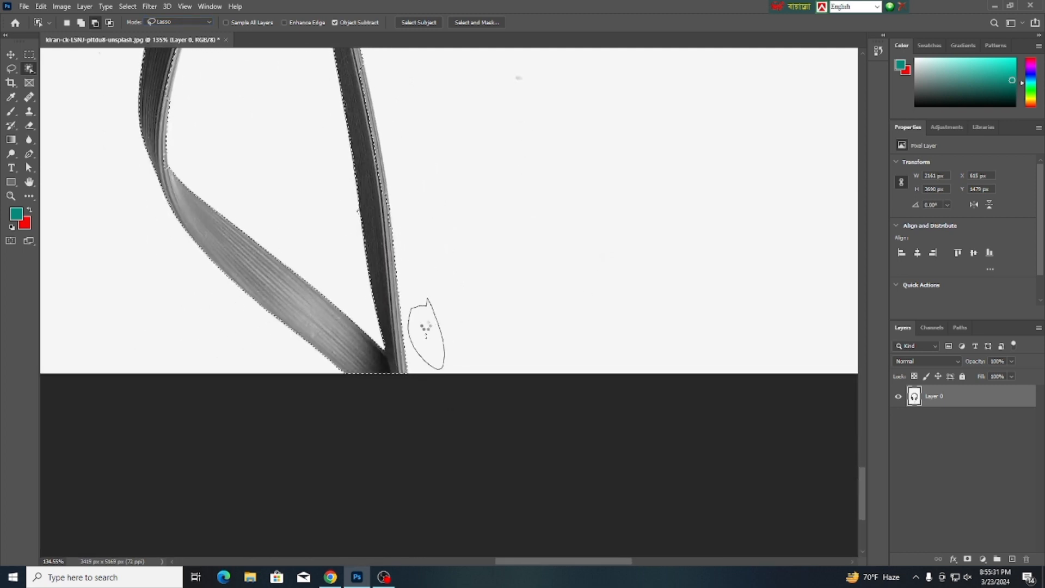
{"action": "scroll", "coordinate": [394, 284], "scroll_direction": "up", "scroll_amount": 10}
{"action": "mouse_move", "coordinate": [392, 173]}
{"action": "left_mouse_down"}
{"action": "mouse_move", "coordinate": [337, 202]}
{"action": "mouse_move", "coordinate": [318, 184]}
{"action": "left_mouse_up"}
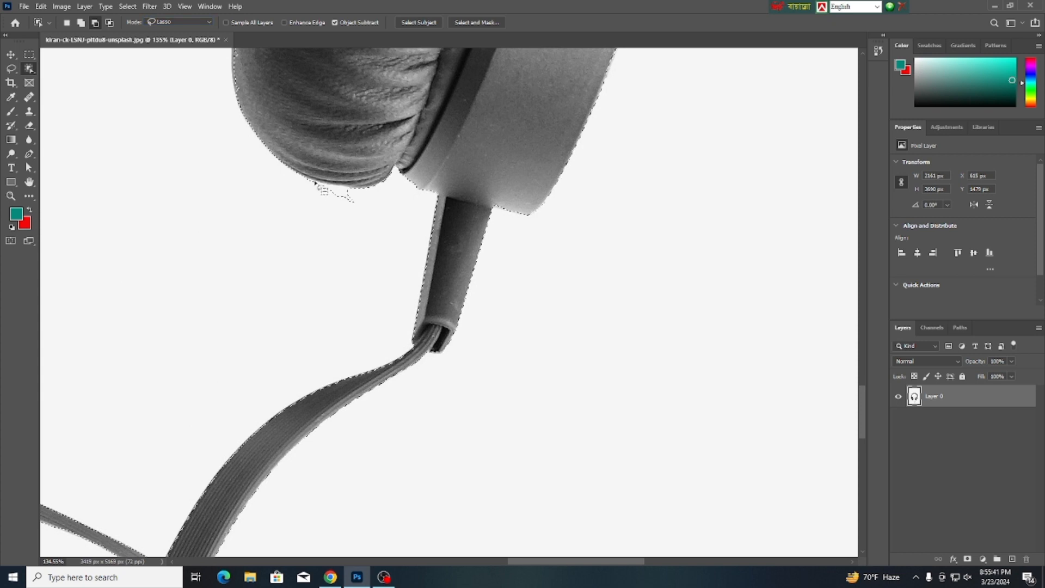
Check the selection around the headband and trim its edge beside the inner left hinge.
{"action": "scroll", "coordinate": [373, 240], "scroll_direction": "up", "scroll_amount": 15}
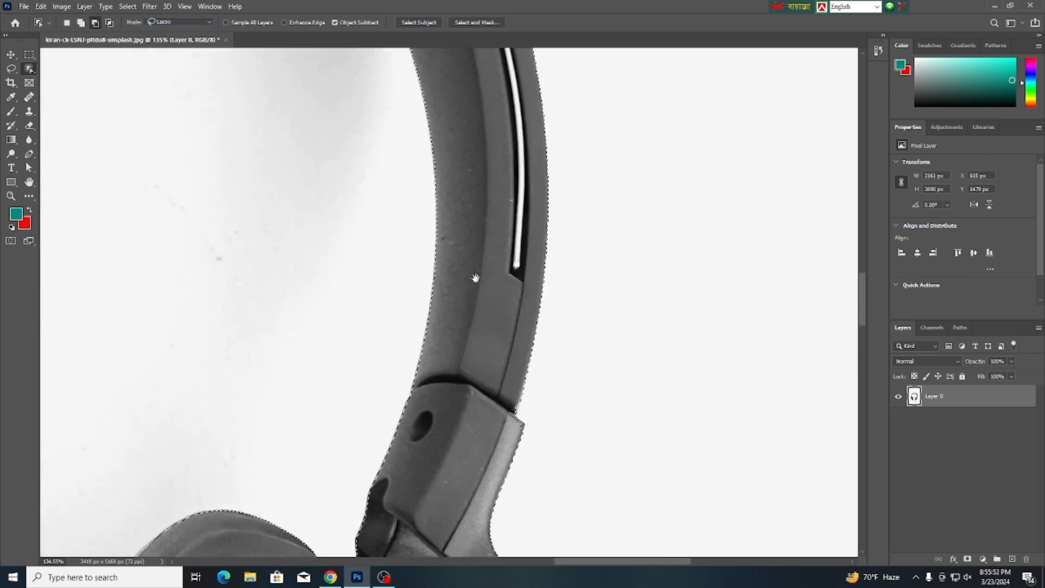
{"action": "scroll", "coordinate": [381, 216], "scroll_direction": "left", "scroll_amount": 15}
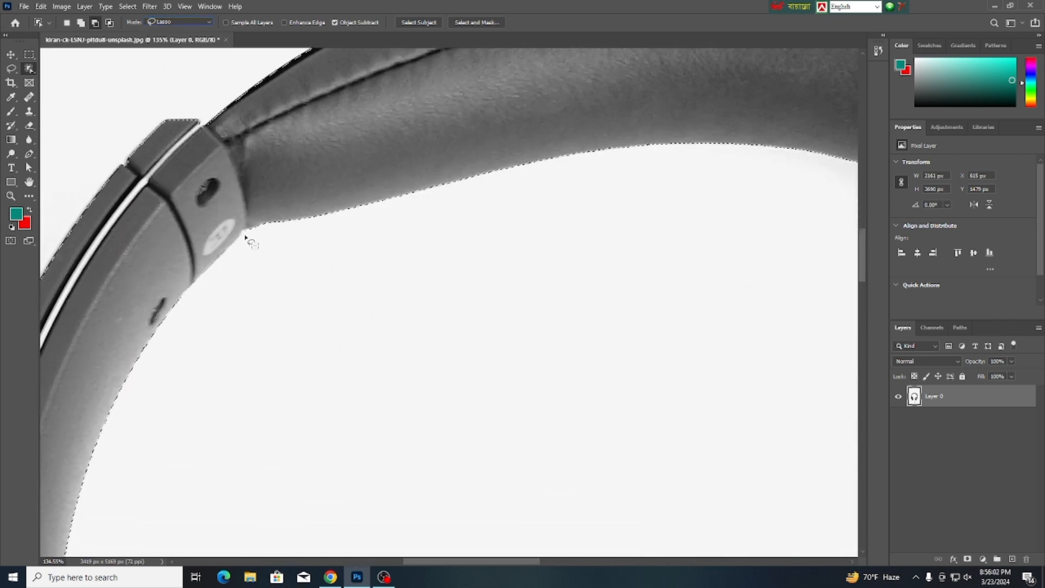
{"action": "scroll", "coordinate": [185, 318], "scroll_direction": "down", "scroll_amount": 8}
{"action": "left_click_drag", "start_coordinate": [221, 292], "coordinate": [225, 299]}
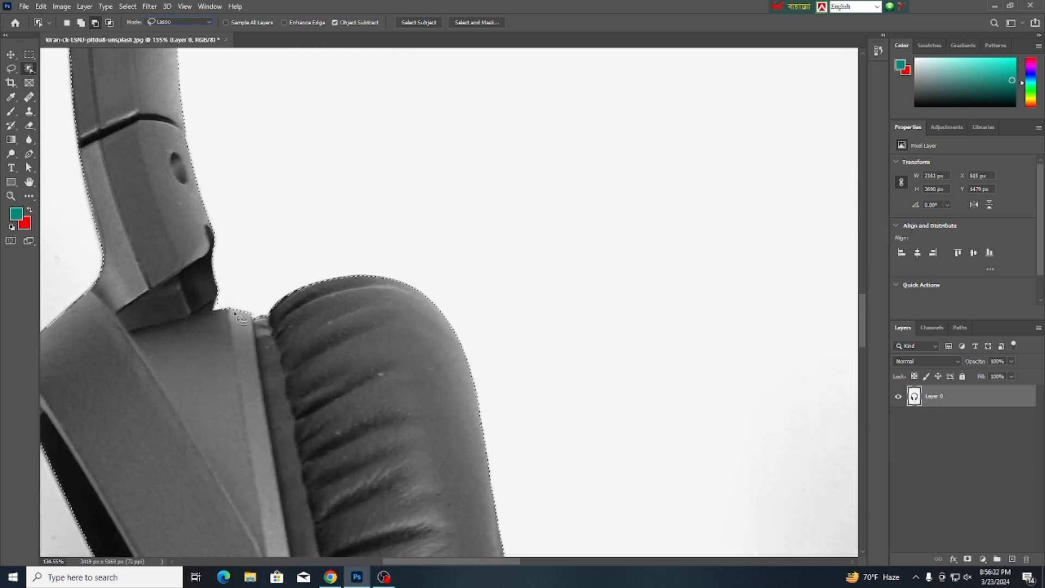
Refine the selection along the light edges of the cable loop's left and right strands with Lasso outlines.
{"action": "scroll", "coordinate": [237, 316], "scroll_direction": "down", "scroll_amount": 20}
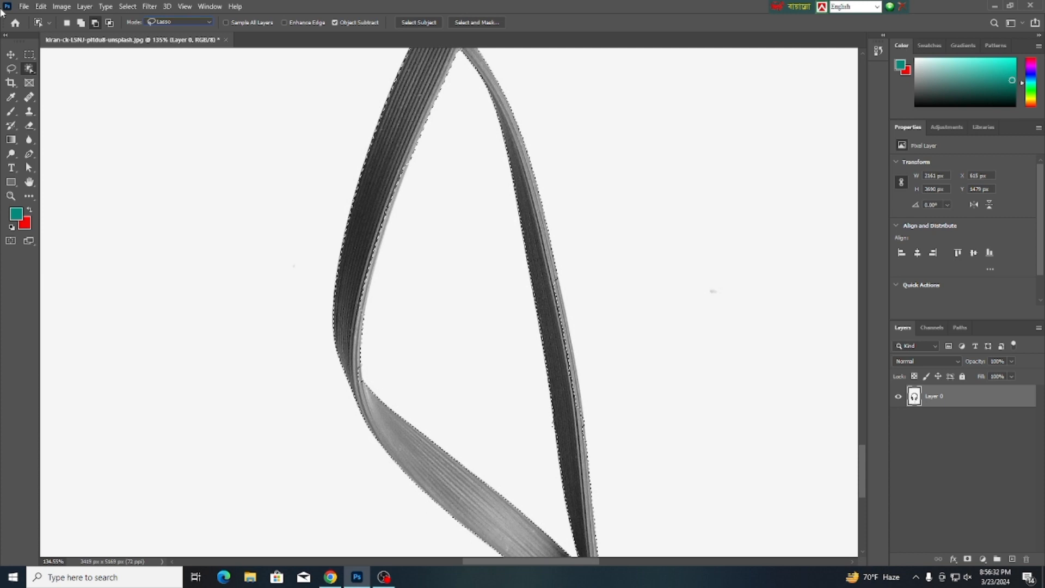
{"action": "left_click_drag", "start_coordinate": [397, 181], "coordinate": [378, 216]}
{"action": "mouse_move", "coordinate": [401, 161]}
{"action": "left_mouse_down"}
{"action": "mouse_move", "coordinate": [375, 242]}
{"action": "mouse_move", "coordinate": [388, 207]}
{"action": "left_mouse_up"}
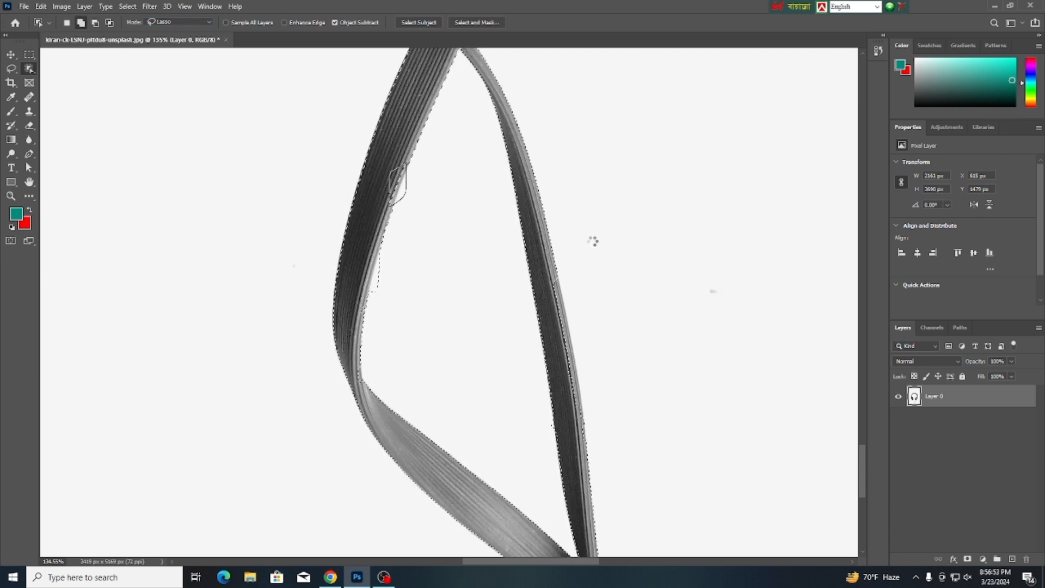
{"action": "scroll", "coordinate": [565, 239], "scroll_direction": "down", "scroll_amount": 3}
{"action": "mouse_move", "coordinate": [537, 223]}
{"action": "left_mouse_down"}
{"action": "mouse_move", "coordinate": [566, 366]}
{"action": "mouse_move", "coordinate": [555, 348]}
{"action": "left_mouse_up"}
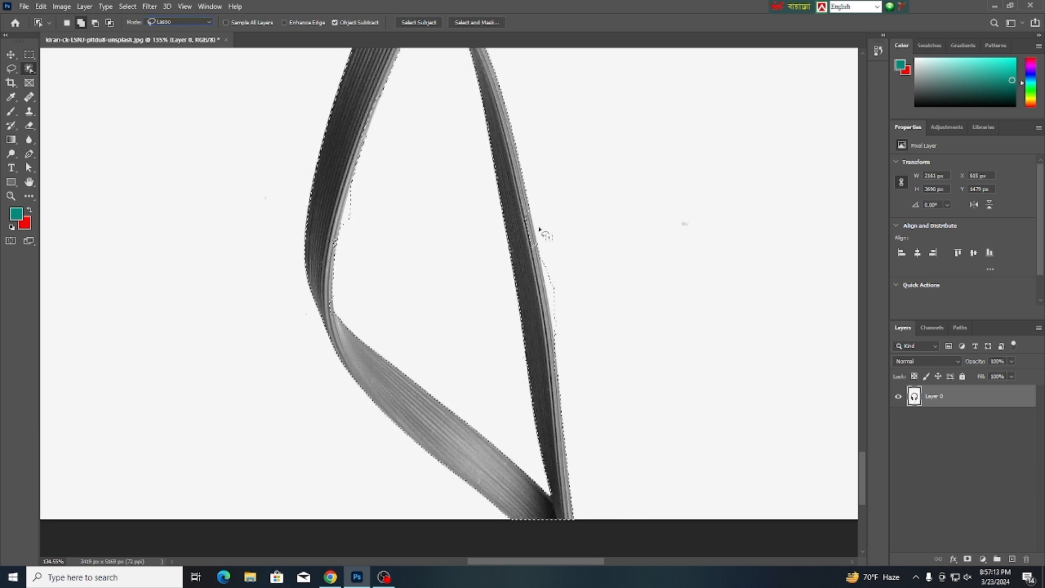
{"action": "scroll", "coordinate": [568, 327], "scroll_direction": "down", "scroll_amount": 1}
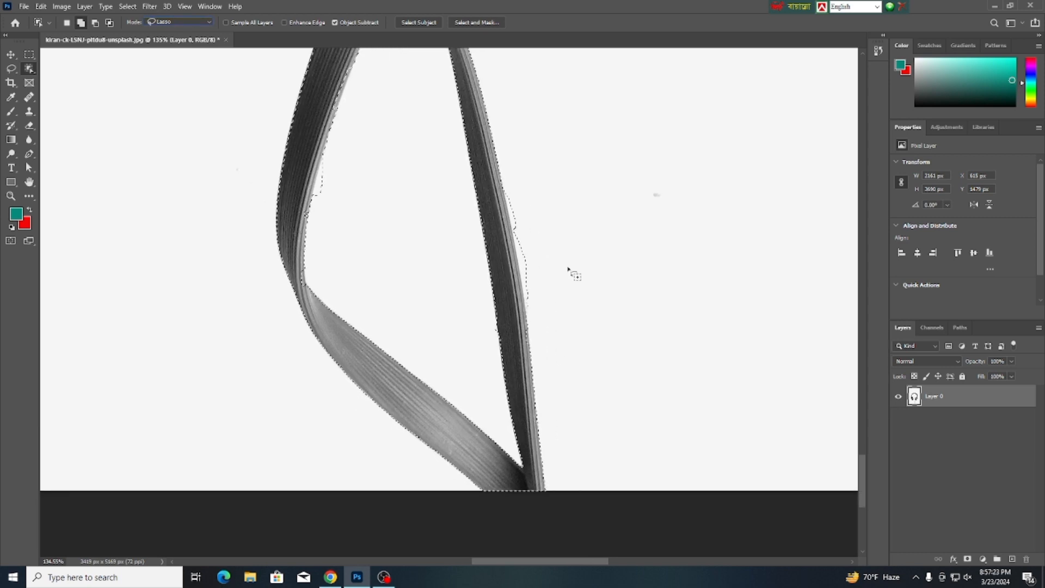
{"action": "mouse_move", "coordinate": [516, 195]}
{"action": "left_mouse_down"}
{"action": "mouse_move", "coordinate": [529, 255]}
{"action": "mouse_move", "coordinate": [515, 188]}
{"action": "left_mouse_up"}
{"action": "mouse_move", "coordinate": [330, 152]}
{"action": "left_mouse_down"}
{"action": "mouse_move", "coordinate": [319, 214]}
{"action": "mouse_move", "coordinate": [337, 163]}
{"action": "mouse_move", "coordinate": [361, 168]}
{"action": "left_mouse_up"}
Invert the headphones selection so that the background is selected.
{"action": "key", "text": "v"}
{"action": "scroll", "coordinate": [501, 280], "scroll_direction": "down", "scroll_amount": 5}
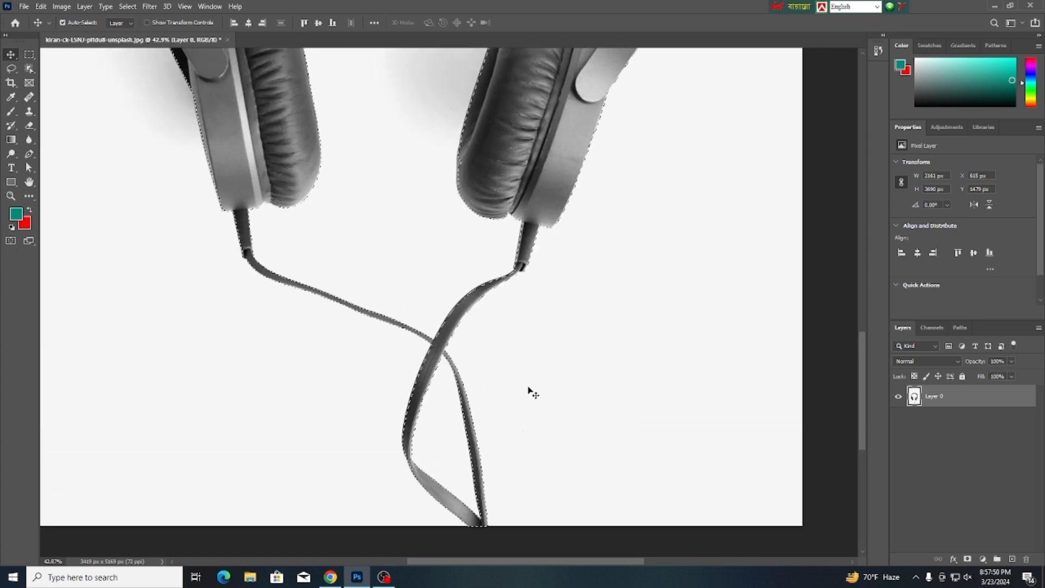
{"action": "scroll", "coordinate": [528, 388], "scroll_direction": "down", "scroll_amount": 4}
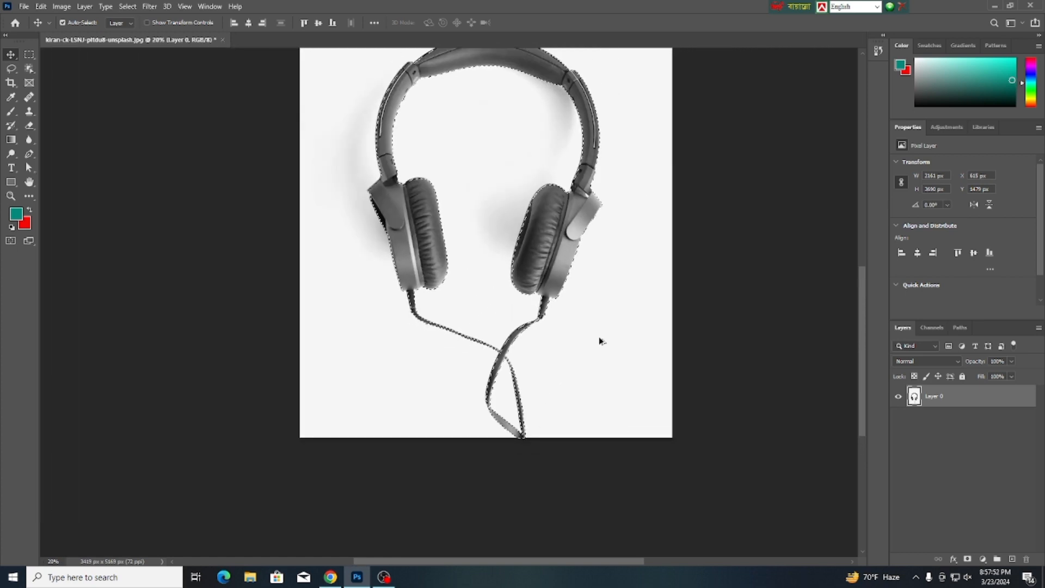
{"action": "left_click_drag", "start_coordinate": [599, 337], "coordinate": [569, 385]}
{"action": "left_click", "coordinate": [131, 7]}
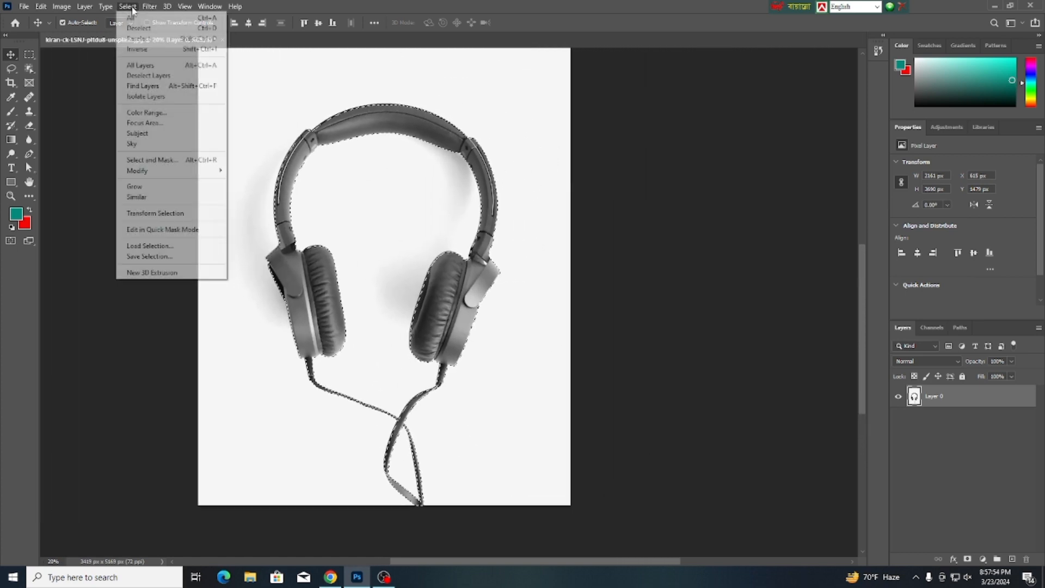
{"action": "left_click", "coordinate": [141, 49]}
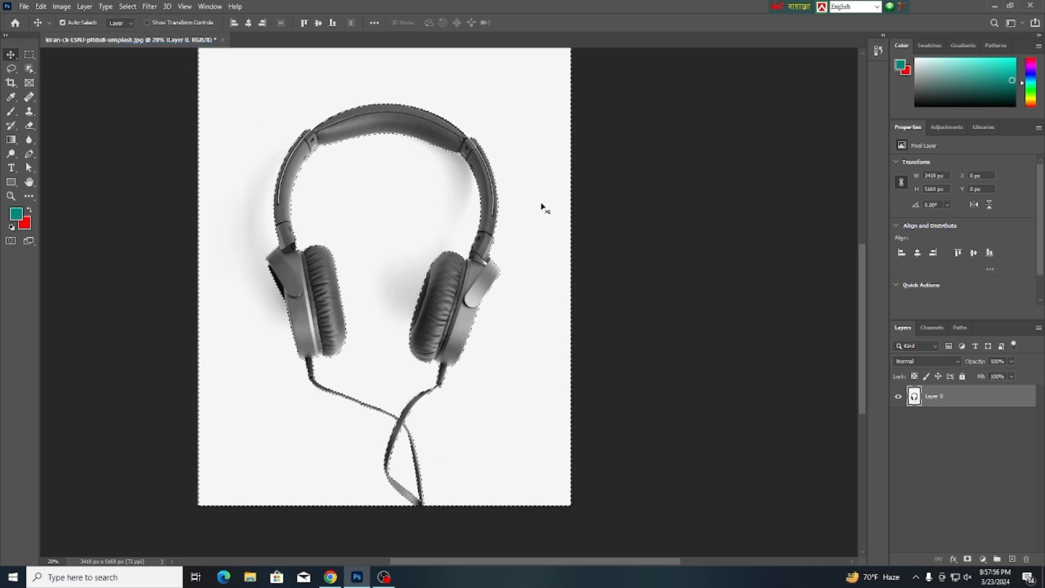
Delete the selected background, deselect, and move the headphones cutout about 110 px up and to the left.
{"action": "scroll", "coordinate": [660, 271], "scroll_direction": "down", "scroll_amount": 1}
{"action": "key", "text": "Delete"}
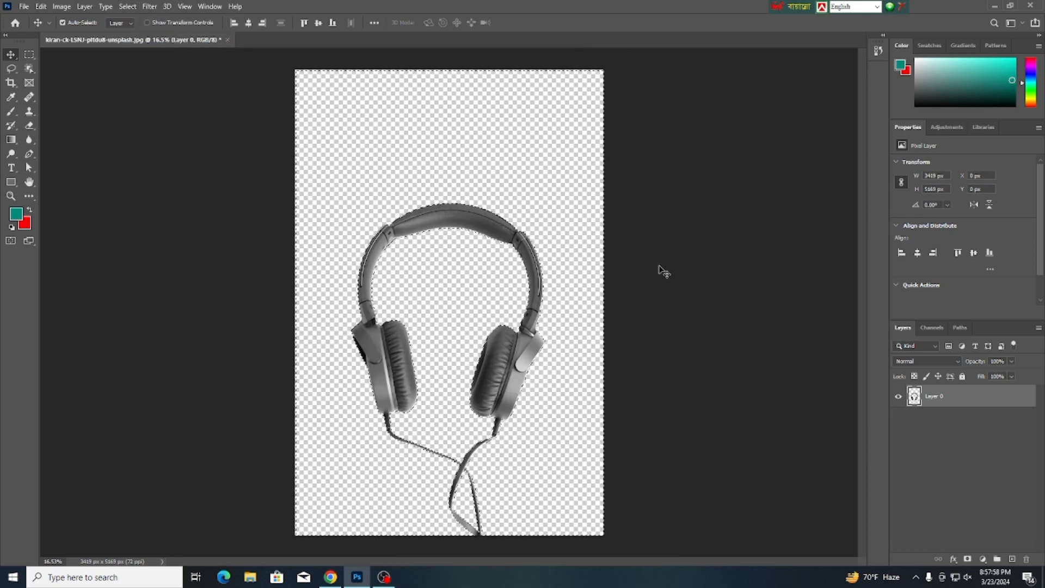
{"action": "key", "text": "ctrl+d"}
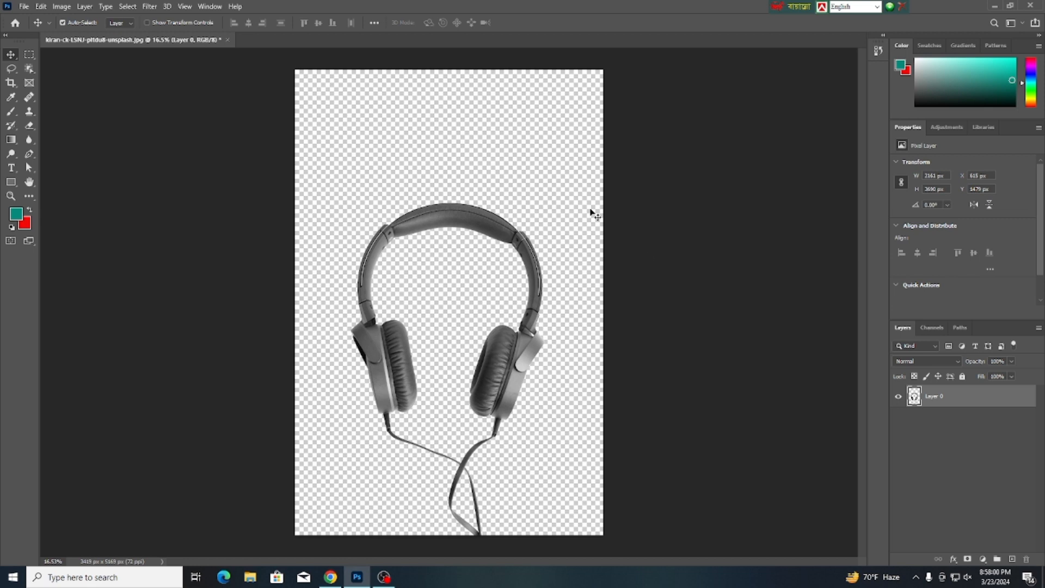
{"action": "mouse_move", "coordinate": [517, 387]}
{"action": "left_mouse_down"}
{"action": "mouse_move", "coordinate": [432, 332]}
{"action": "mouse_move", "coordinate": [497, 320]}
{"action": "mouse_move", "coordinate": [492, 306]}
{"action": "mouse_move", "coordinate": [503, 400]}
{"action": "mouse_move", "coordinate": [505, 371]}
{"action": "left_mouse_up"}
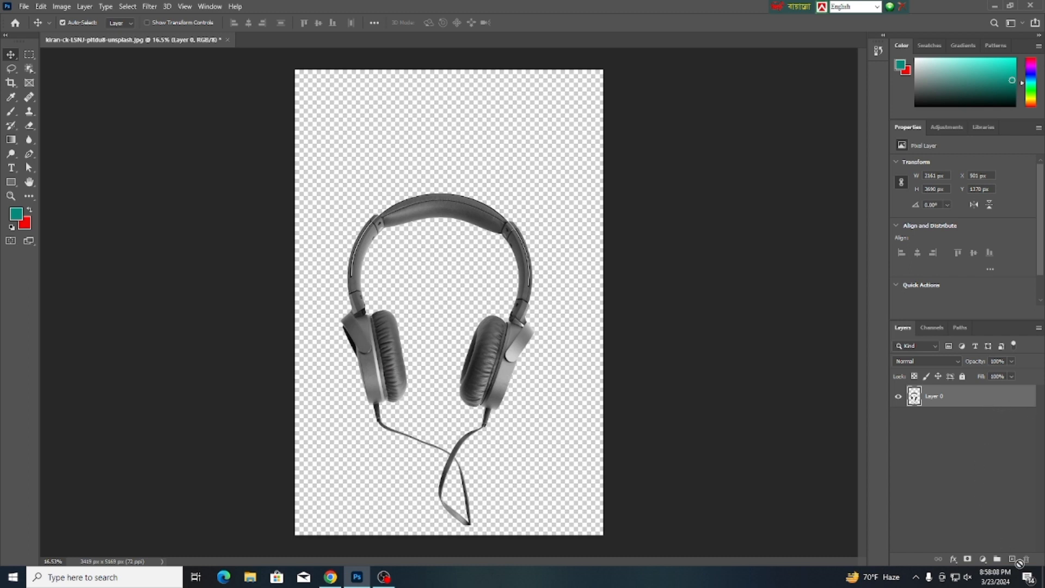
Add a new layer and fill a rectangular selection covering the whole canvas with the teal foreground color.
{"action": "left_click", "coordinate": [1012, 559]}
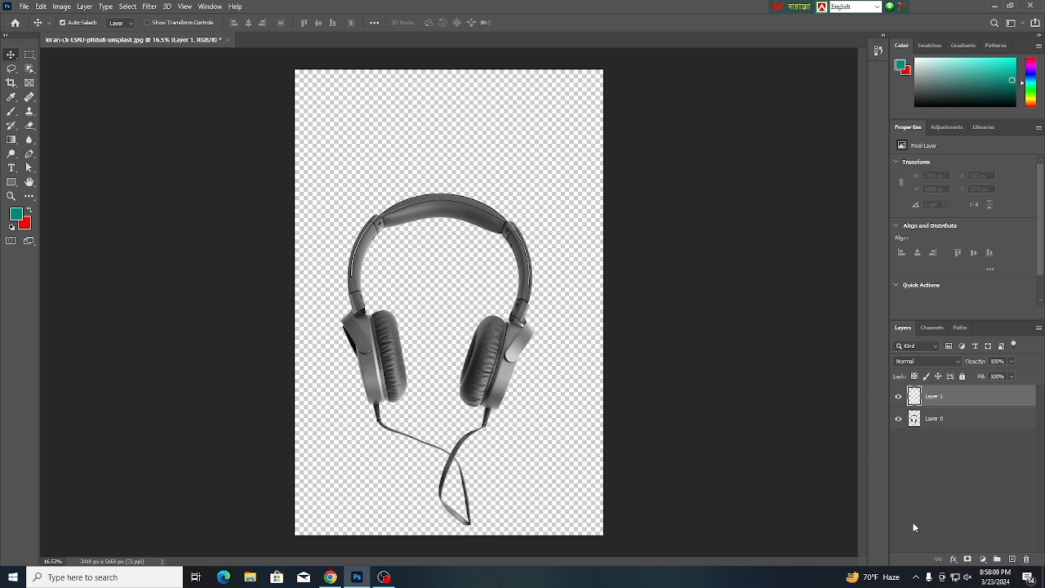
{"action": "left_click", "coordinate": [24, 60]}
{"action": "left_click_drag", "start_coordinate": [293, 69], "coordinate": [605, 536]}
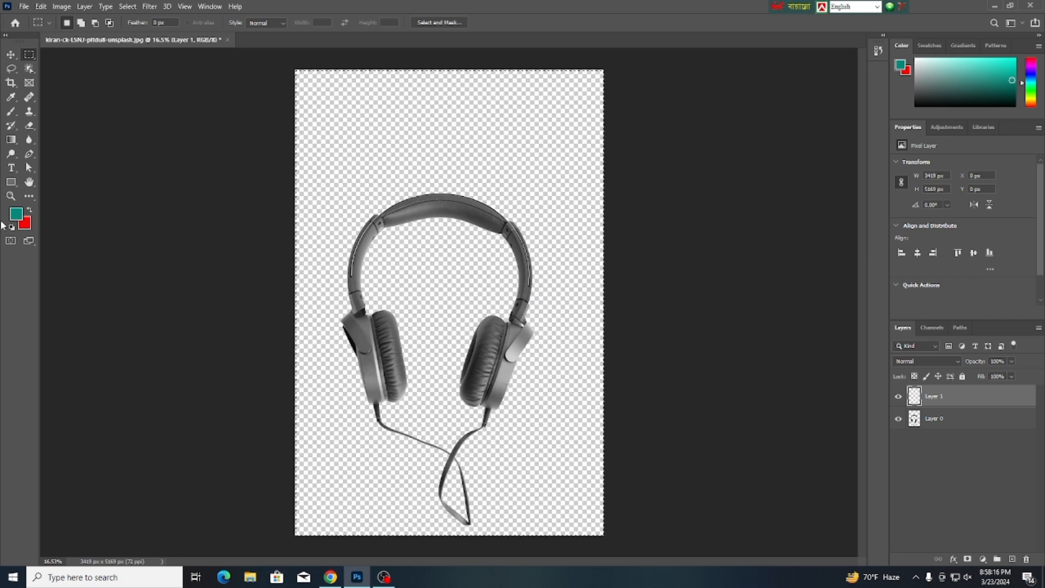
{"action": "key", "text": "alt+BackSpace"}
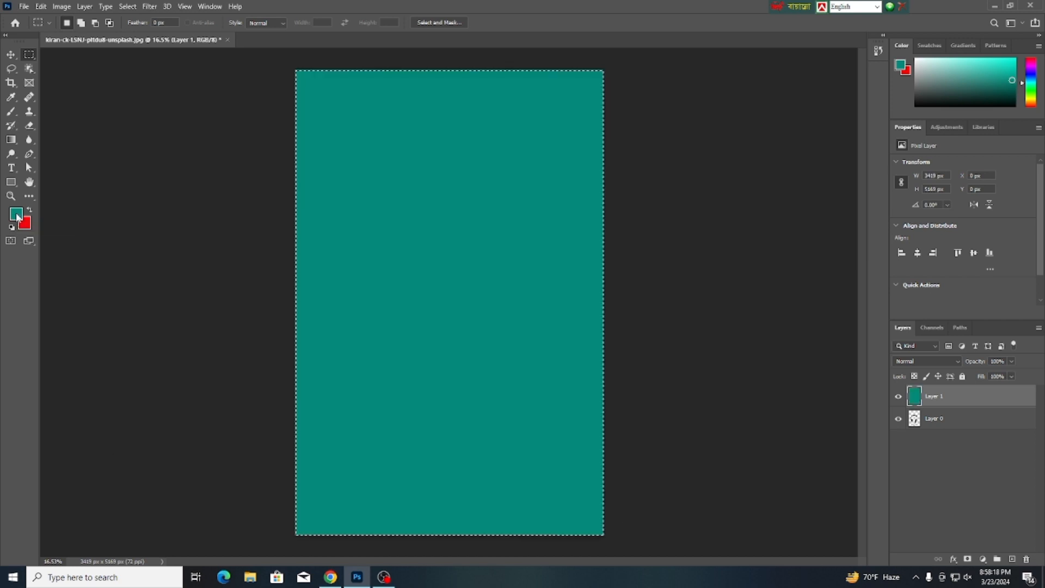
Deselect and place the teal layer below the headphones layer.
{"action": "left_click", "coordinate": [10, 55]}
{"action": "key", "text": "ctrl"}
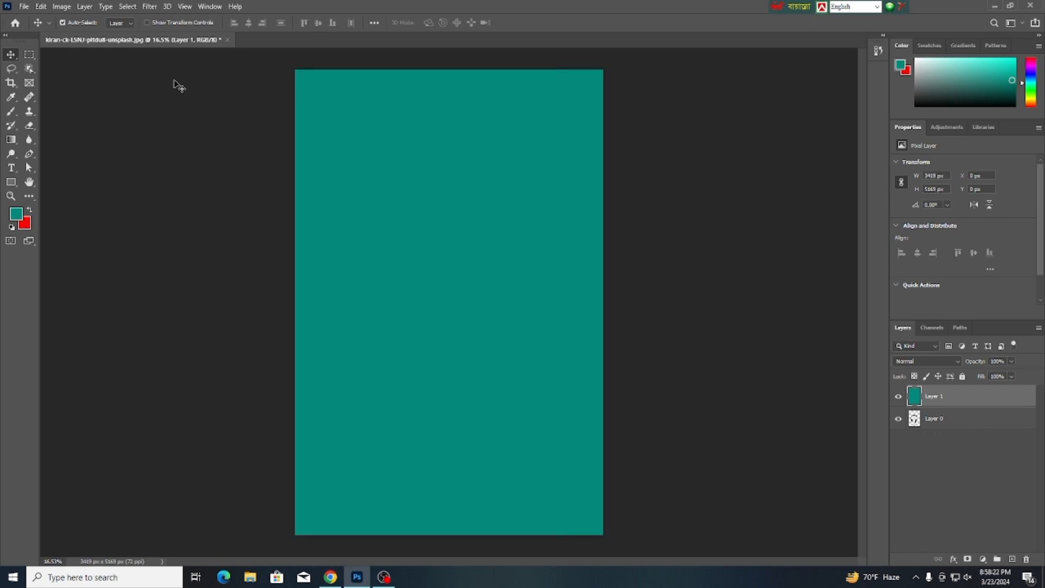
{"action": "left_click_drag", "start_coordinate": [960, 398], "coordinate": [955, 446]}
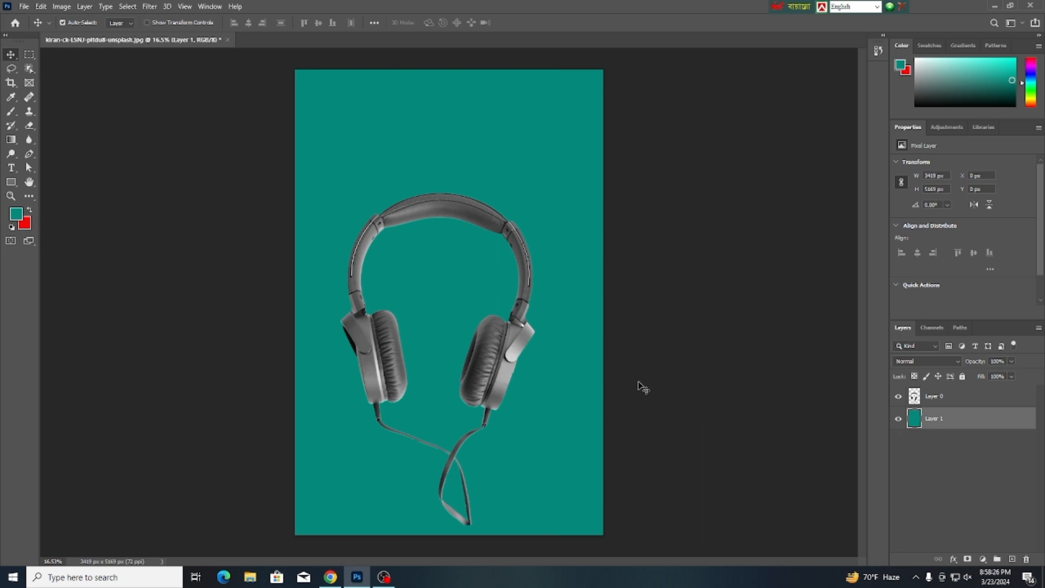
Move the headphones cutout down about 158 px and right about 24 px, and select the teal layer.
{"action": "left_click", "coordinate": [494, 360]}
{"action": "mouse_move", "coordinate": [494, 376]}
{"action": "left_mouse_down"}
{"action": "mouse_move", "coordinate": [509, 366]}
{"action": "mouse_move", "coordinate": [496, 390]}
{"action": "left_mouse_up"}
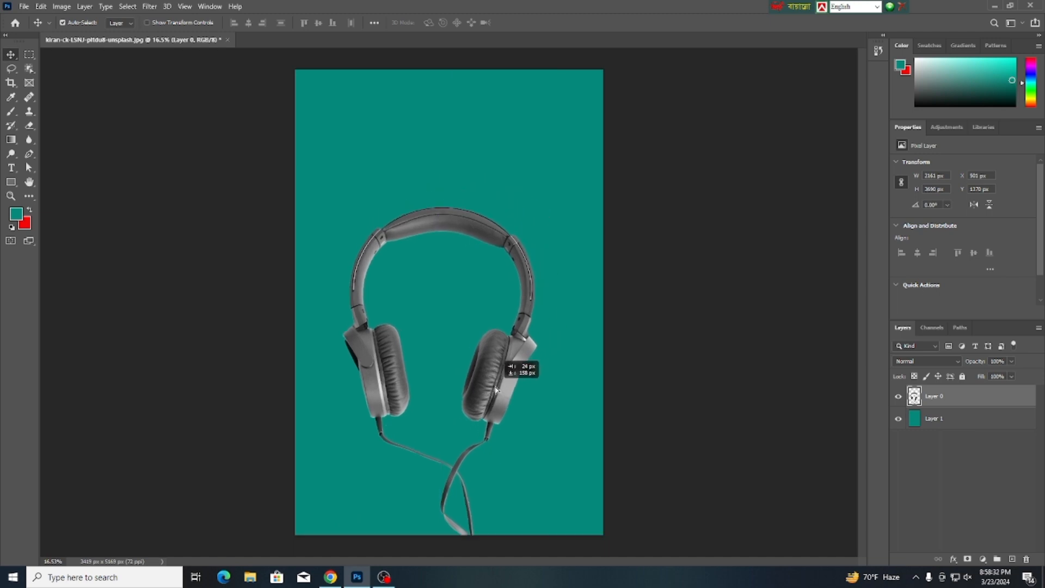
{"action": "left_click", "coordinate": [569, 330]}
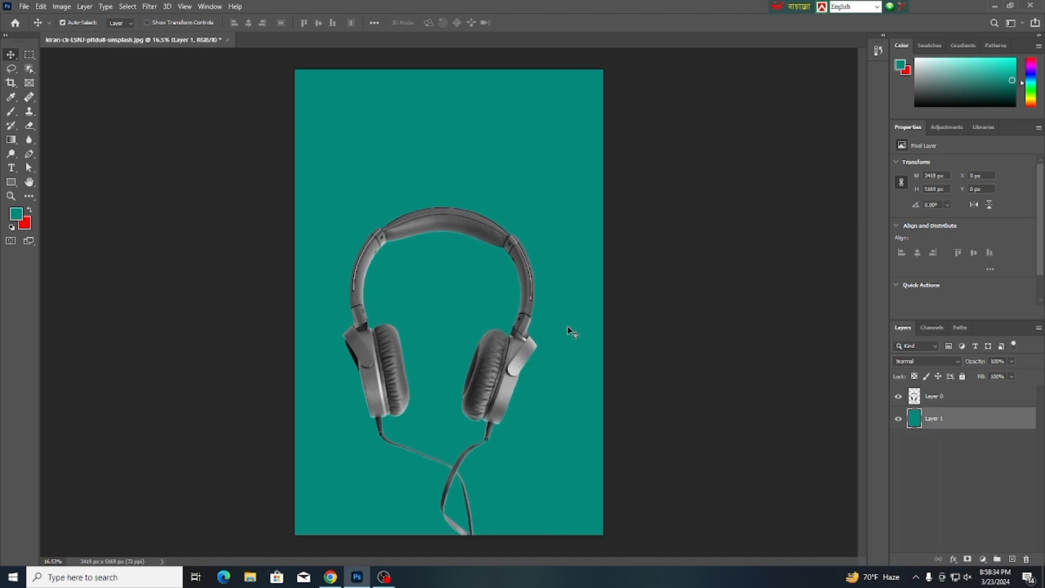